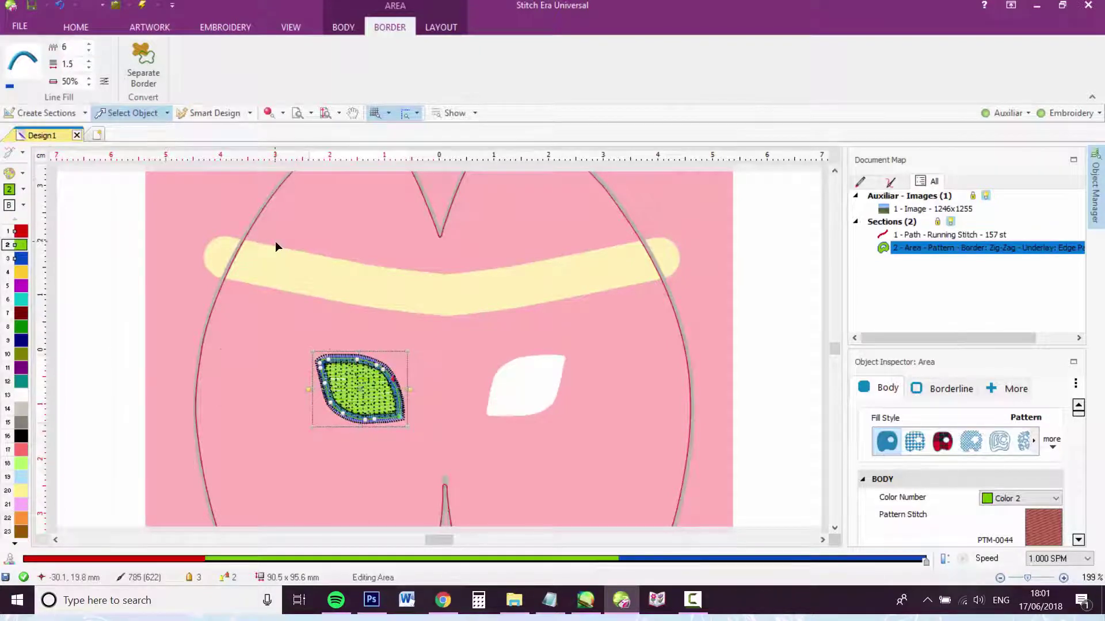
Duplicate the green pattern-filled eye, mirror the copy, and place it over the white eye shape on the other side of the face.
{"action": "left_click", "coordinate": [757, 239]}
{"action": "left_click", "coordinate": [889, 250]}
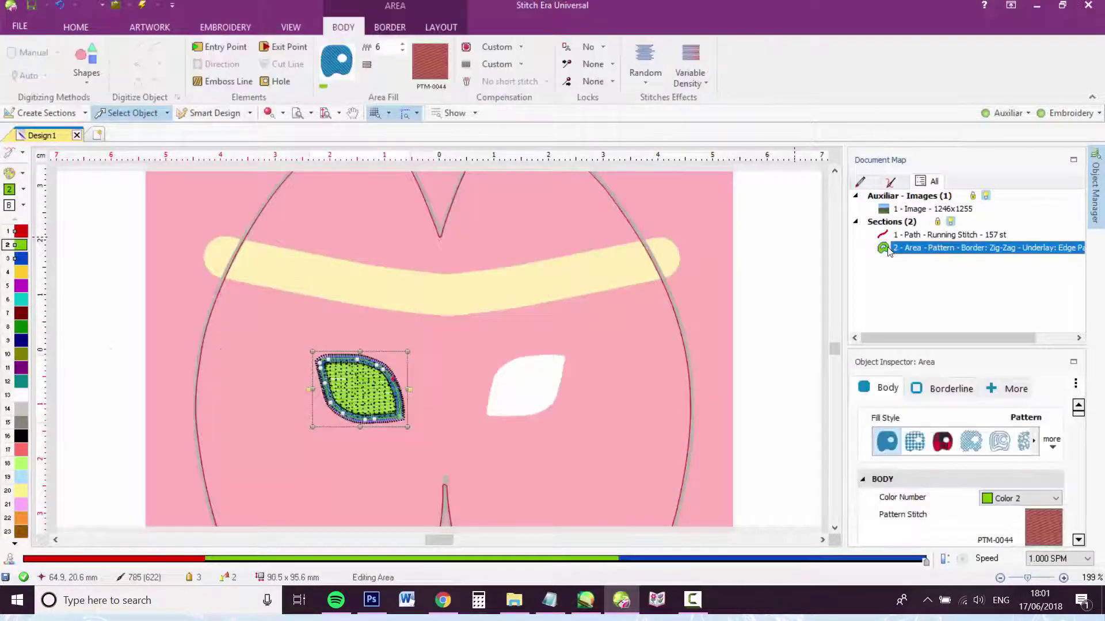
{"action": "key", "text": "ctrl+d"}
{"action": "left_click", "coordinate": [441, 27]}
{"action": "left_click", "coordinate": [173, 81]}
{"action": "left_click", "coordinate": [166, 118]}
{"action": "left_click_drag", "start_coordinate": [368, 397], "coordinate": [505, 391]}
{"action": "left_click", "coordinate": [793, 344]}
{"action": "left_click", "coordinate": [361, 390]}
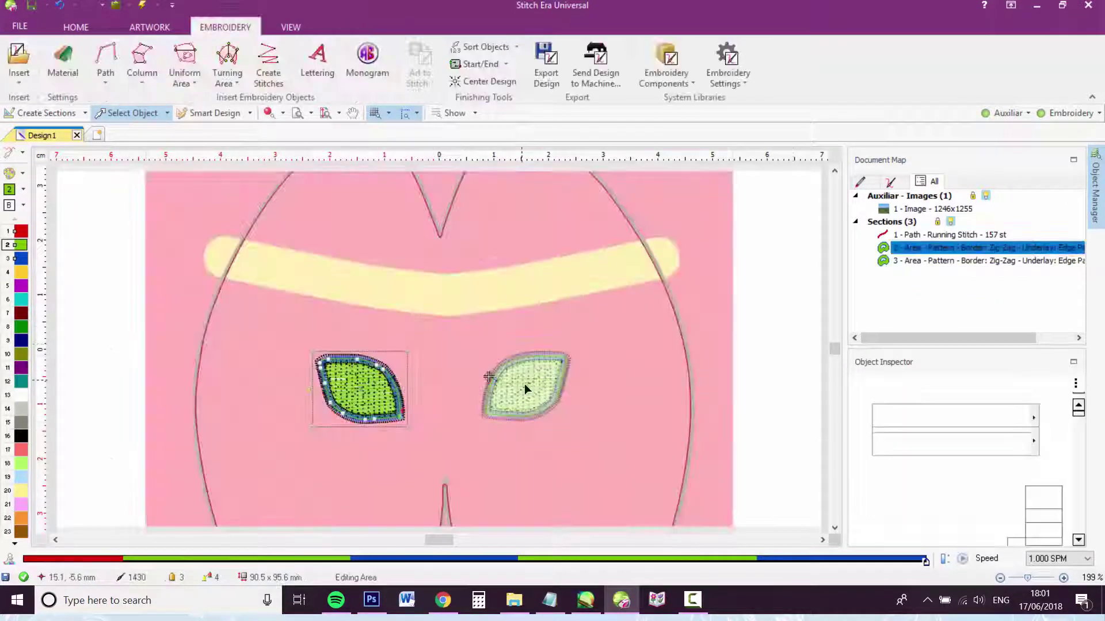
Select both green eyes together and reduce their height slightly from the upper edge.
{"action": "left_click", "coordinate": [523, 384], "text": "shift"}
{"action": "left_click", "coordinate": [440, 27]}
{"action": "left_click", "coordinate": [405, 381]}
{"action": "left_click", "coordinate": [361, 390]}
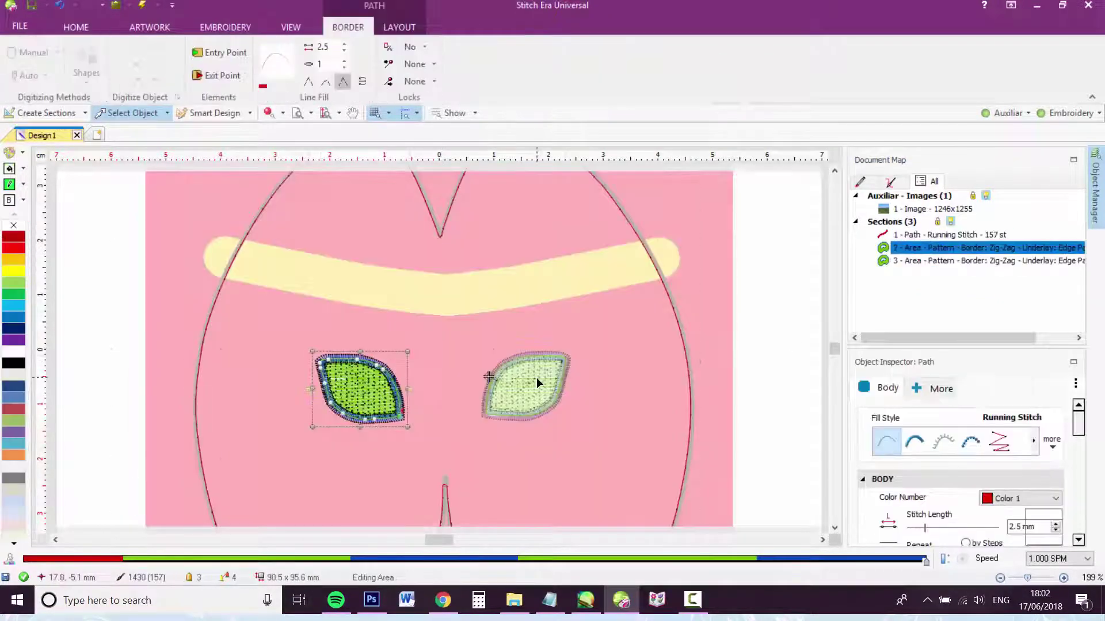
{"action": "left_click", "coordinate": [523, 384], "text": "shift"}
{"action": "left_click", "coordinate": [348, 27]}
{"action": "left_click_drag", "start_coordinate": [442, 353], "coordinate": [442, 358]}
{"action": "left_click", "coordinate": [782, 345]}
{"action": "left_click", "coordinate": [523, 384]}
{"action": "left_click", "coordinate": [526, 387]}
{"action": "key", "text": "Escape"}
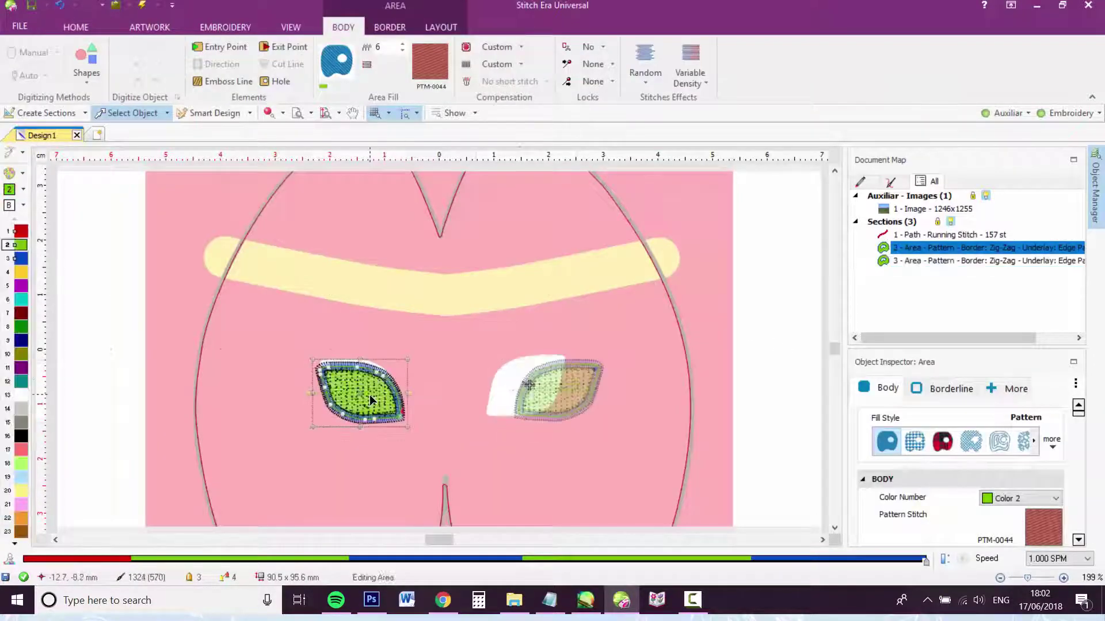
Nudge both green eyes up together over the white eye shapes and hide the background image.
{"action": "left_click", "coordinate": [379, 392], "text": "shift"}
{"action": "left_click_drag", "start_coordinate": [379, 392], "coordinate": [375, 387]}
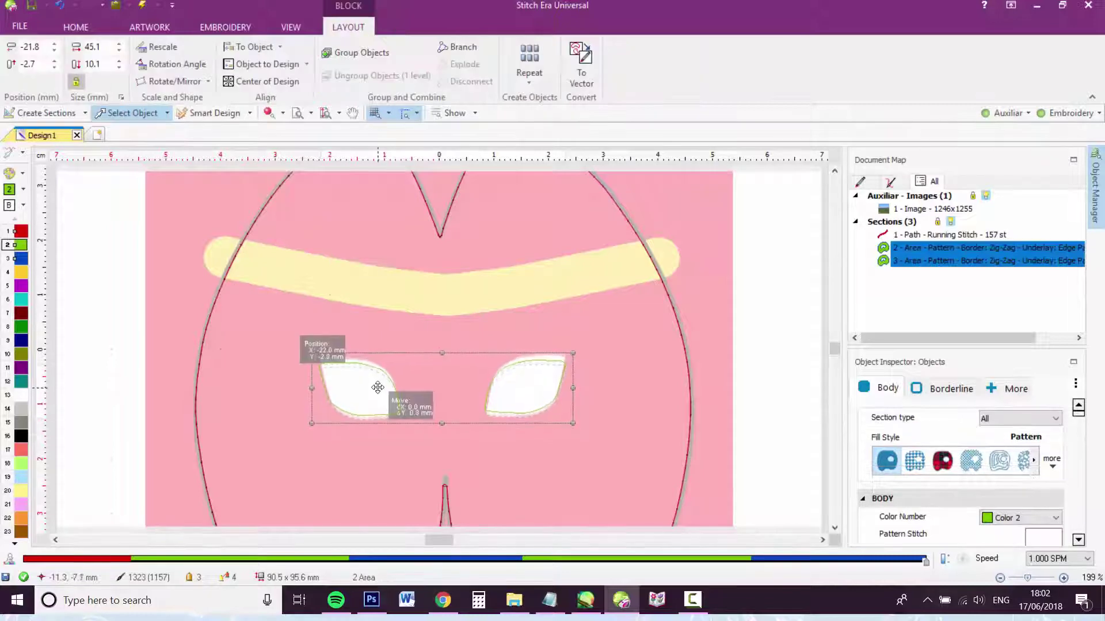
{"action": "left_click", "coordinate": [737, 409]}
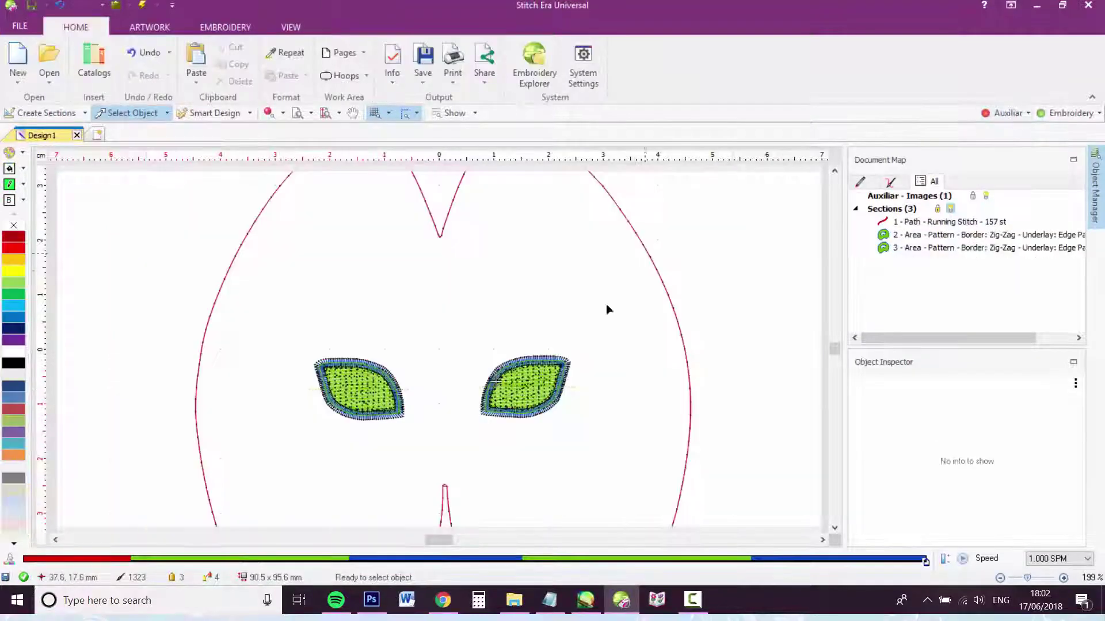
{"action": "left_click", "coordinate": [416, 114]}
{"action": "left_click", "coordinate": [426, 171]}
{"action": "left_click", "coordinate": [456, 417]}
{"action": "left_click", "coordinate": [723, 415]}
{"action": "left_click_drag", "start_coordinate": [294, 348], "coordinate": [418, 420]}
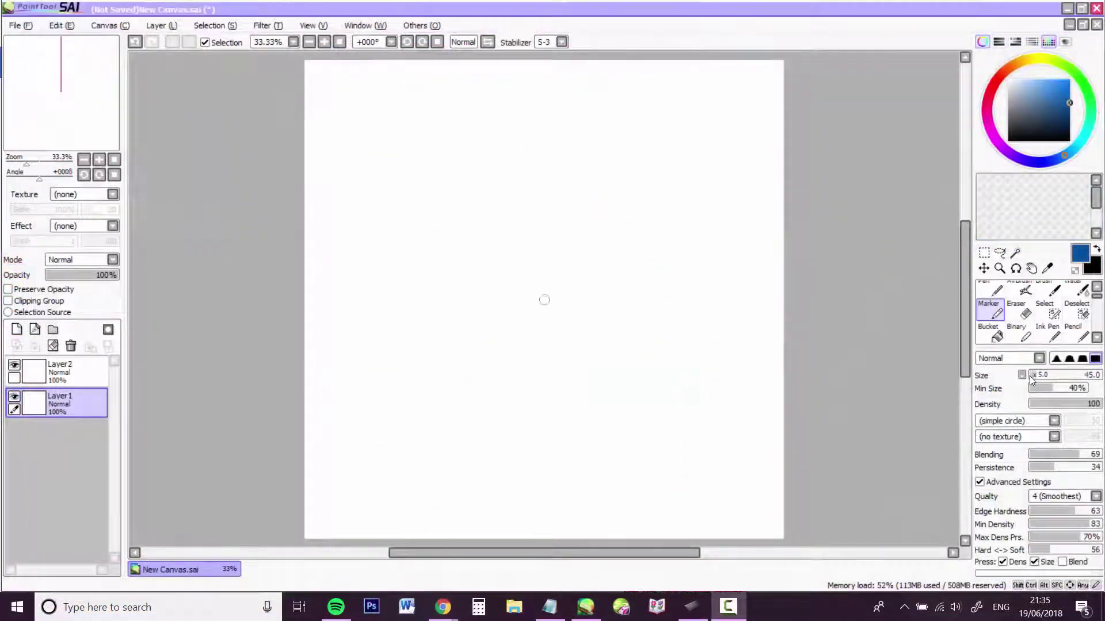
Set the Marker size to 10 and sketch an eye with an oval highlight and a small star on Layer1.
{"action": "left_click", "coordinate": [1031, 375]}
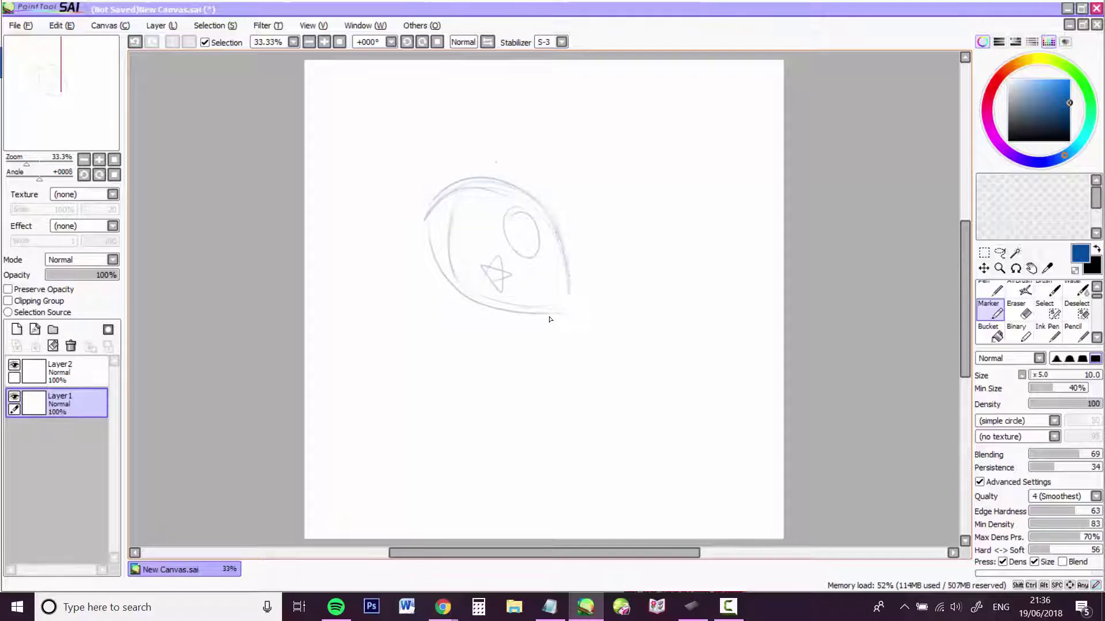
Copy the whole eye sketch onto a new layer and move the copy below and to the right of the original.
{"action": "key", "text": "ctrl+a"}
{"action": "key", "text": "ctrl+c"}
{"action": "key", "text": "ctrl+v"}
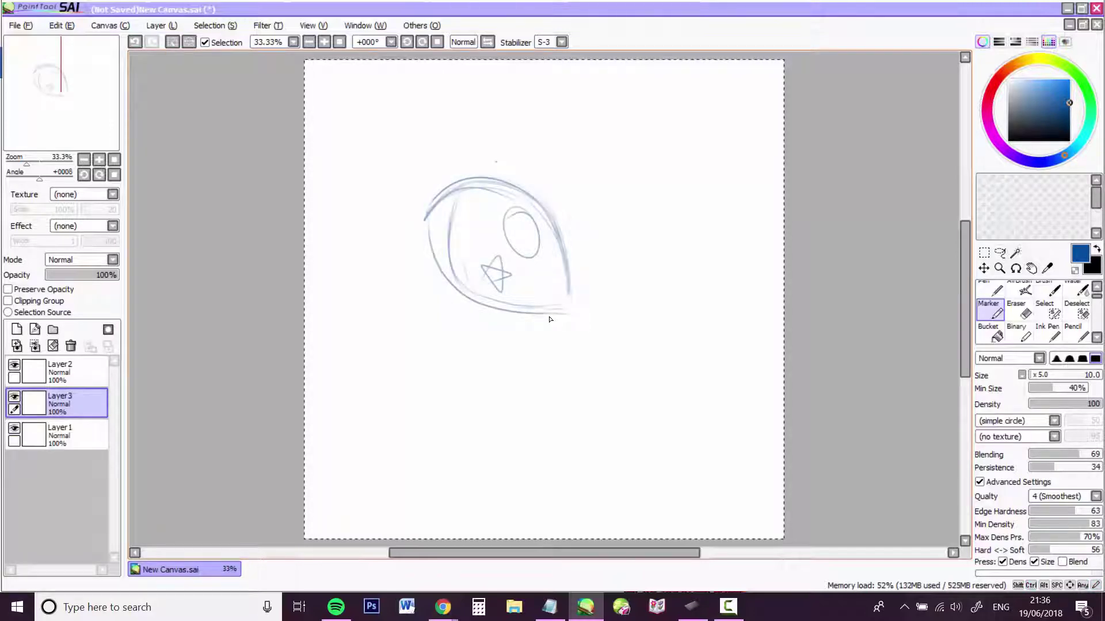
{"action": "left_click", "coordinate": [984, 268]}
{"action": "left_click_drag", "start_coordinate": [489, 253], "coordinate": [616, 388]}
{"action": "key", "text": "ctrl+t"}
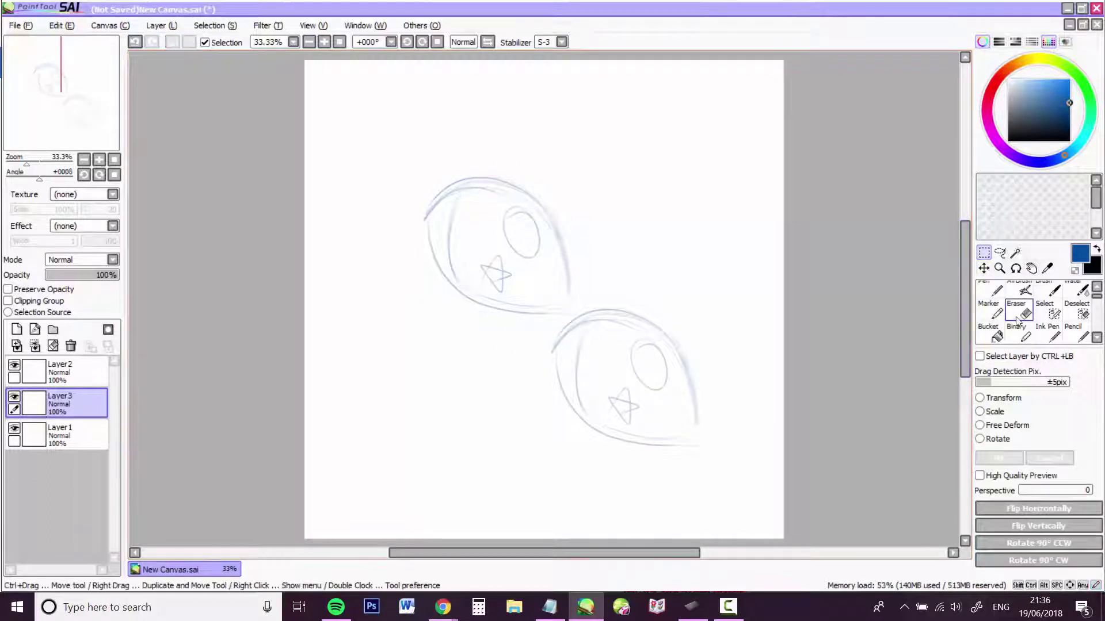
Erase the star in the copied eye and draw a small heart in its place with the Marker.
{"action": "left_click", "coordinate": [1017, 322]}
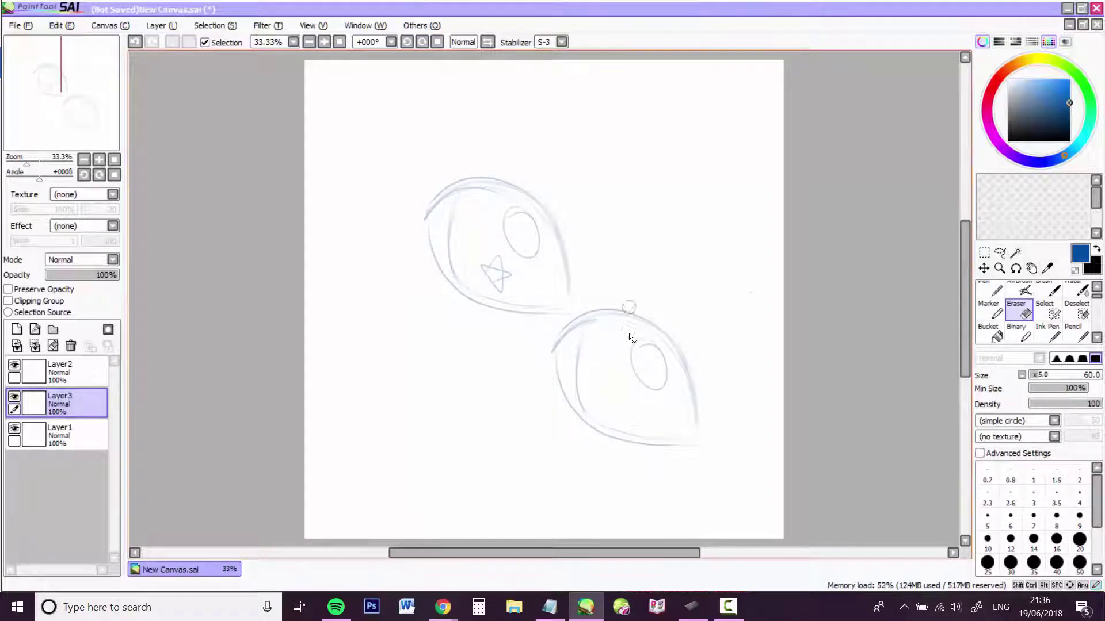
{"action": "left_click", "coordinate": [988, 332]}
{"action": "left_click", "coordinate": [985, 307]}
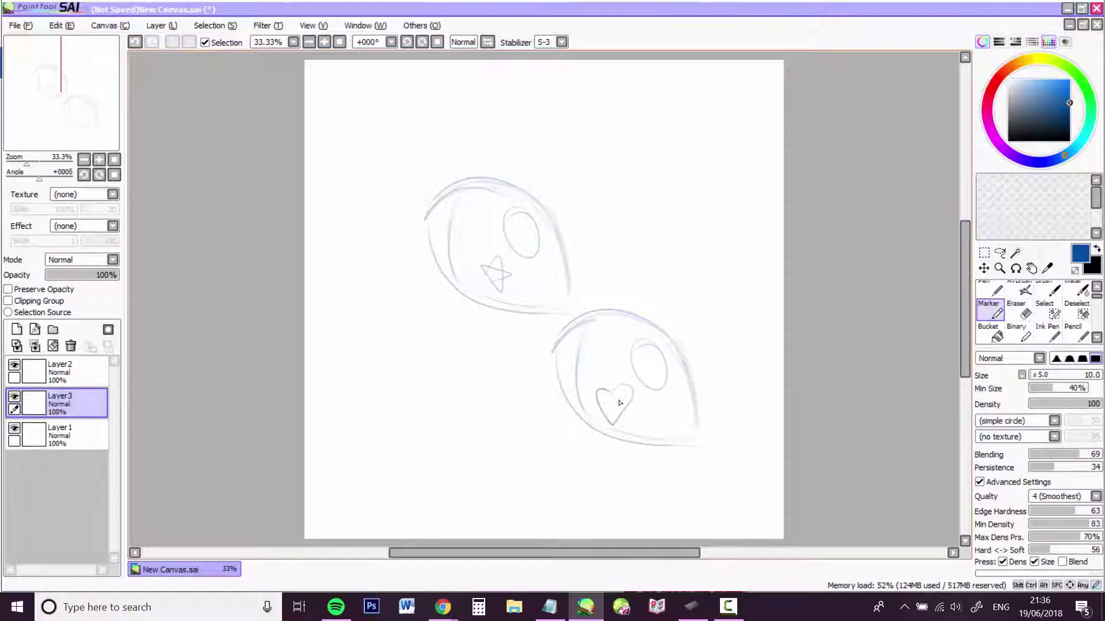
{"action": "key", "text": "ctrl+z"}
{"action": "left_click_drag", "start_coordinate": [627, 390], "coordinate": [603, 408]}
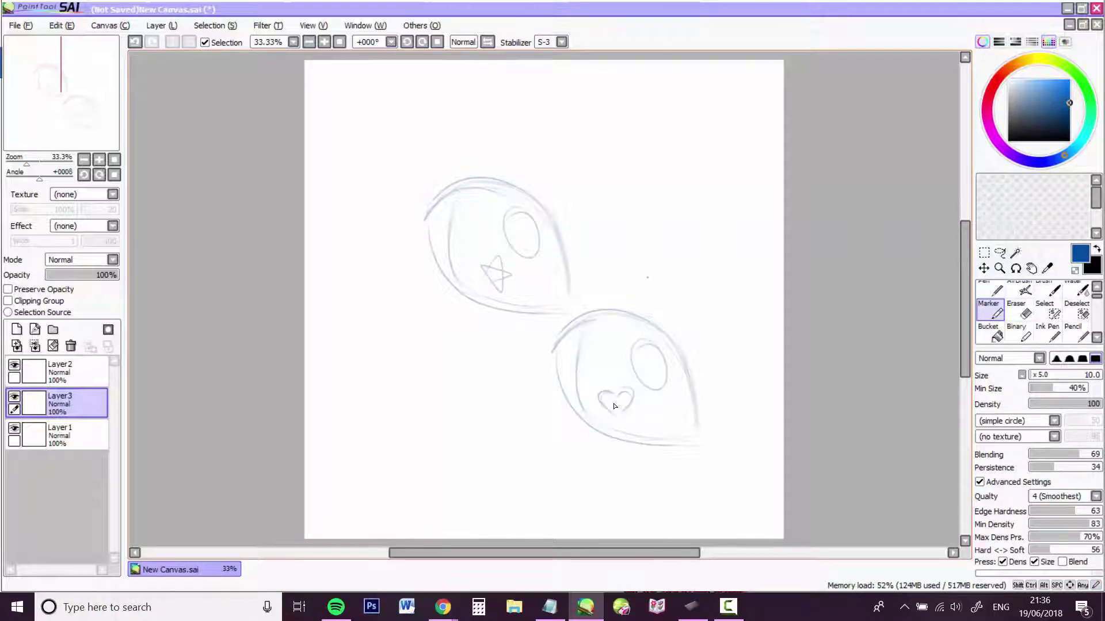
Move the heart eye slightly down and right, and move the star eye on Layer1 up and left.
{"action": "left_click", "coordinate": [984, 268]}
{"action": "left_click_drag", "start_coordinate": [649, 376], "coordinate": [667, 404]}
{"action": "left_click", "coordinate": [59, 434]}
{"action": "left_click_drag", "start_coordinate": [493, 259], "coordinate": [440, 201]}
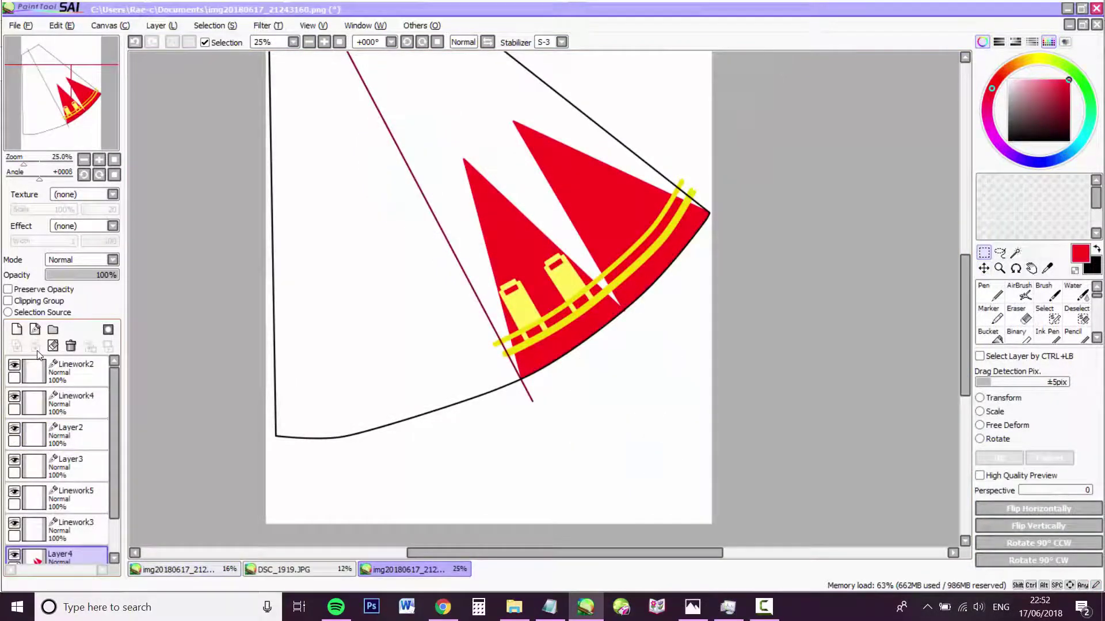
Widen the canvas of the fan-shaped pattern drawing by setting its width to 3506.
{"action": "left_click", "coordinate": [309, 41]}
{"action": "left_click", "coordinate": [309, 41]}
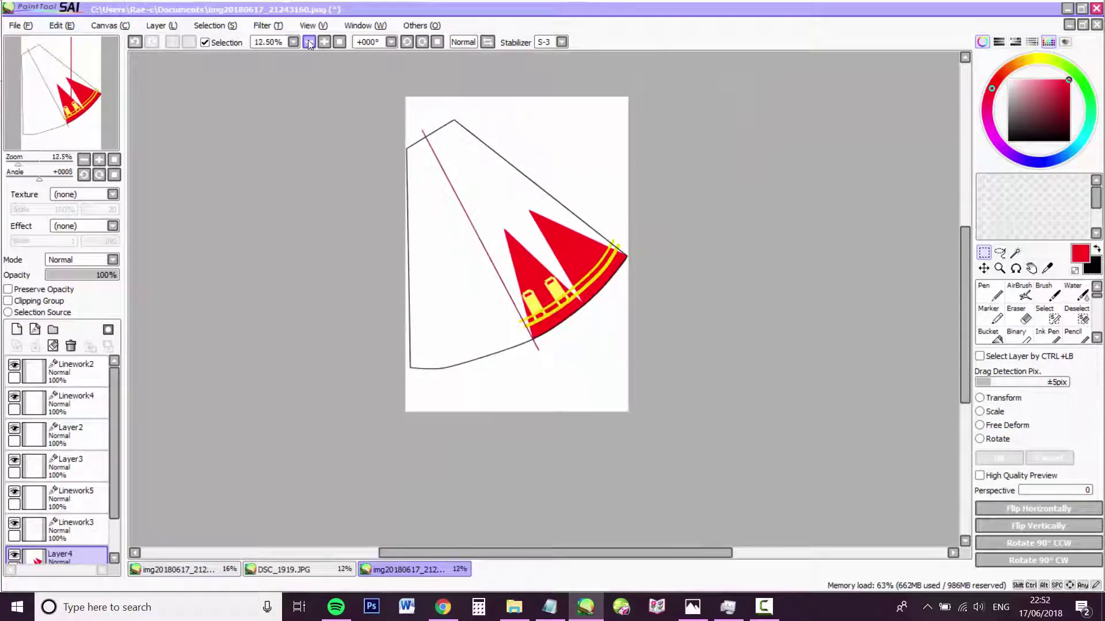
{"action": "left_click", "coordinate": [109, 25]}
{"action": "left_click", "coordinate": [133, 54]}
{"action": "left_click", "coordinate": [182, 194]}
{"action": "type", "text": "3506"}
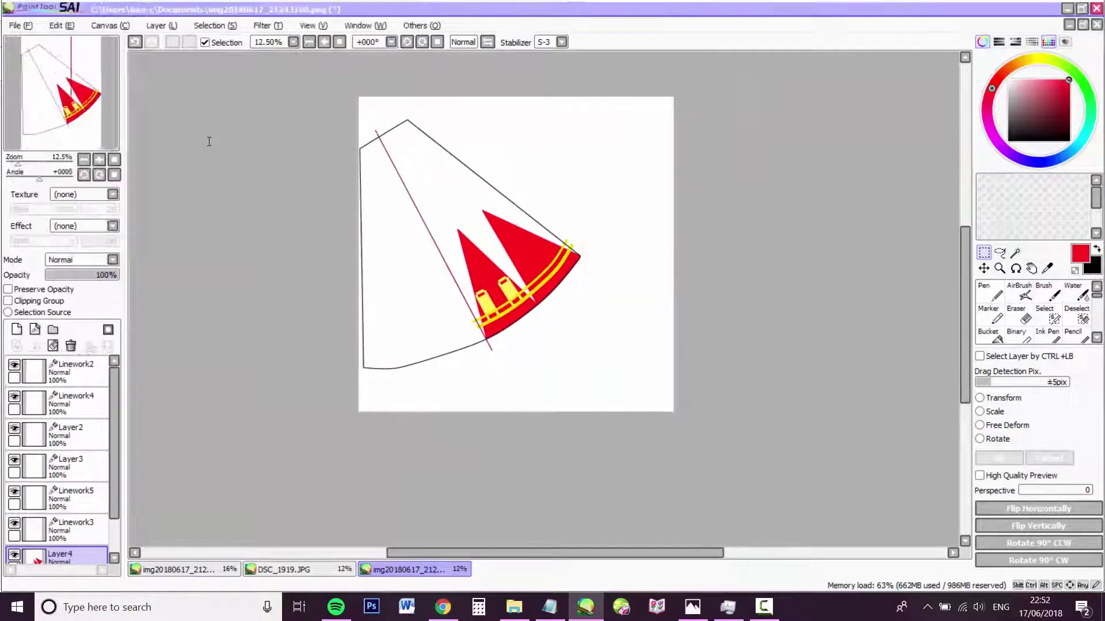
{"action": "key", "text": "Return"}
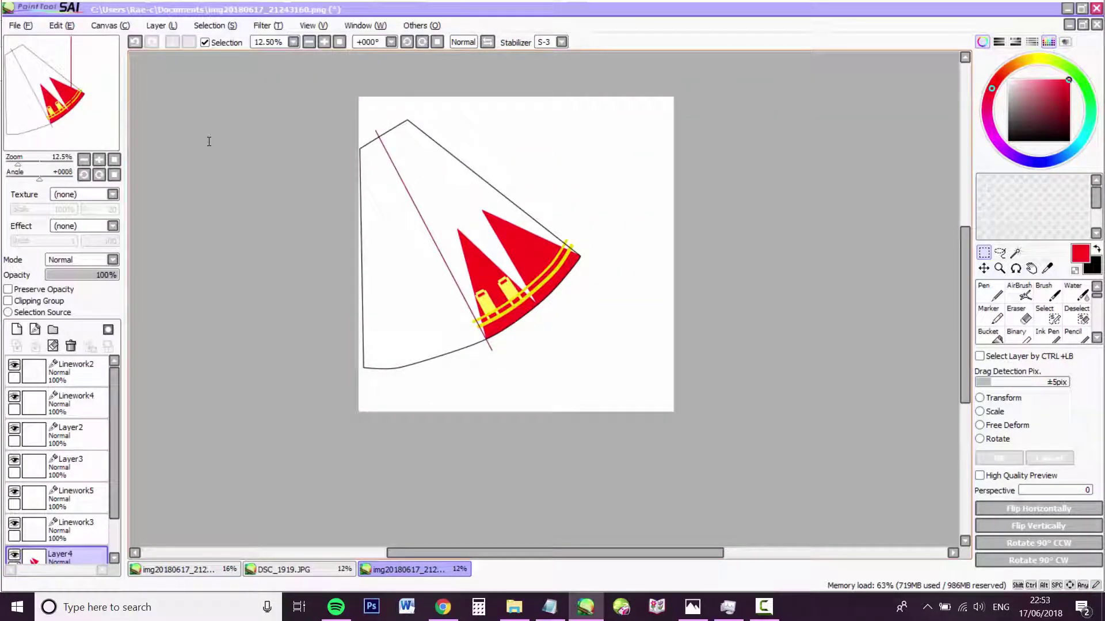
Merge Linework3 down into Layer4 and place a pasted copy of the red shapes in the canvas's upper-right area.
{"action": "left_click", "coordinate": [59, 534]}
{"action": "key", "text": "ctrl+e"}
{"action": "key", "text": "ctrl+a"}
{"action": "key", "text": "ctrl+c"}
{"action": "key", "text": "ctrl+v"}
{"action": "left_click_drag", "start_coordinate": [630, 261], "coordinate": [712, 155]}
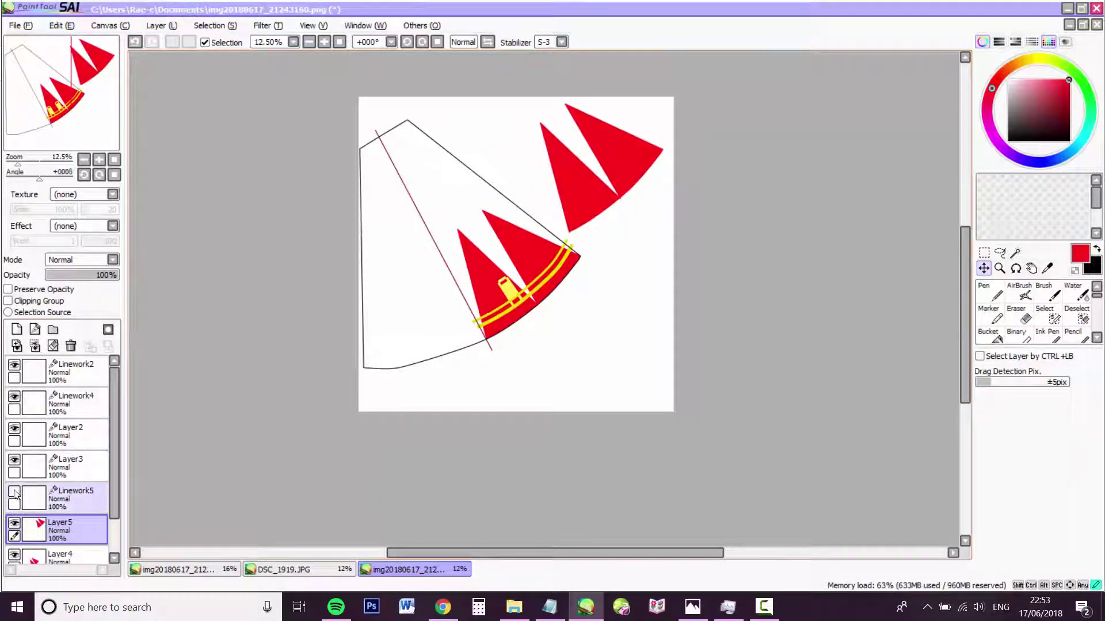
Merge Layer3 down into Linework5 and move Linework5 below Layer5 in the layer order.
{"action": "left_click", "coordinate": [22, 468]}
{"action": "key", "text": "ctrl+e"}
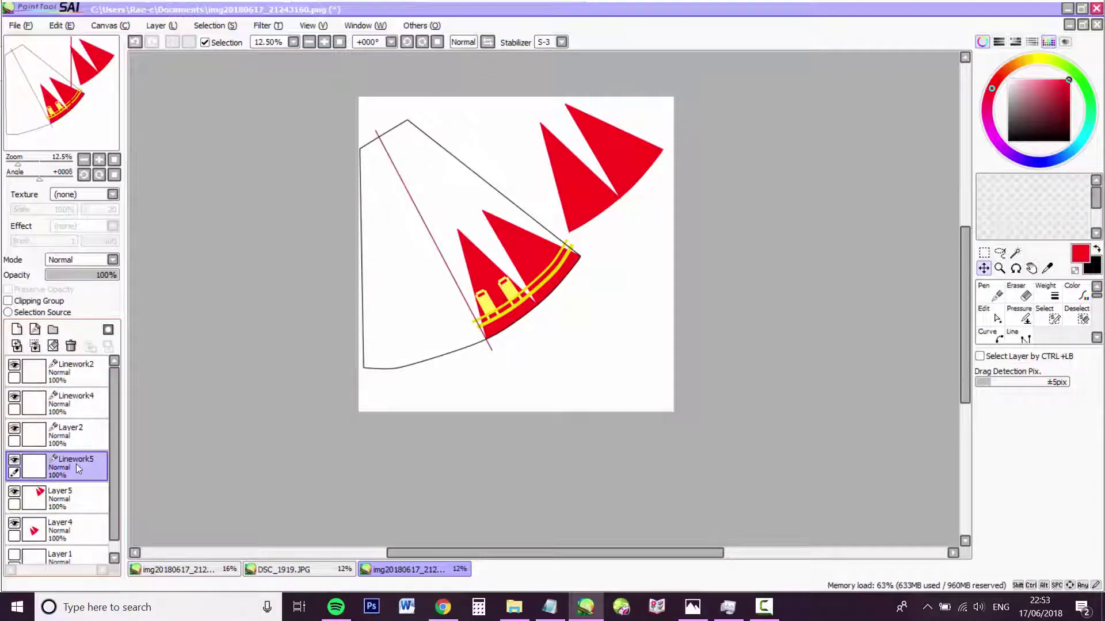
{"action": "left_click_drag", "start_coordinate": [49, 469], "coordinate": [52, 498]}
Duplicate the original red shapes with their yellow details onto a new layer and move the copy to the canvas's lower-right area.
{"action": "left_click", "coordinate": [57, 530]}
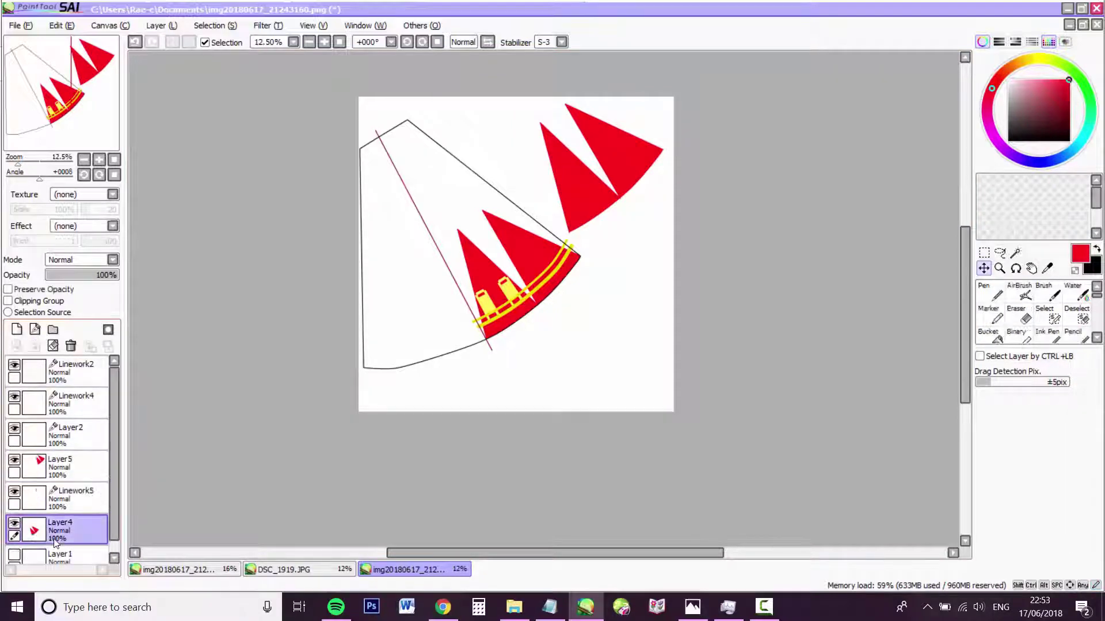
{"action": "key", "text": "ctrl+a"}
{"action": "key", "text": "ctrl+c"}
{"action": "key", "text": "ctrl+v"}
{"action": "left_click", "coordinate": [57, 498]}
{"action": "left_click", "coordinate": [57, 530]}
{"action": "key", "text": "ctrl+d"}
{"action": "left_click_drag", "start_coordinate": [591, 268], "coordinate": [692, 297]}
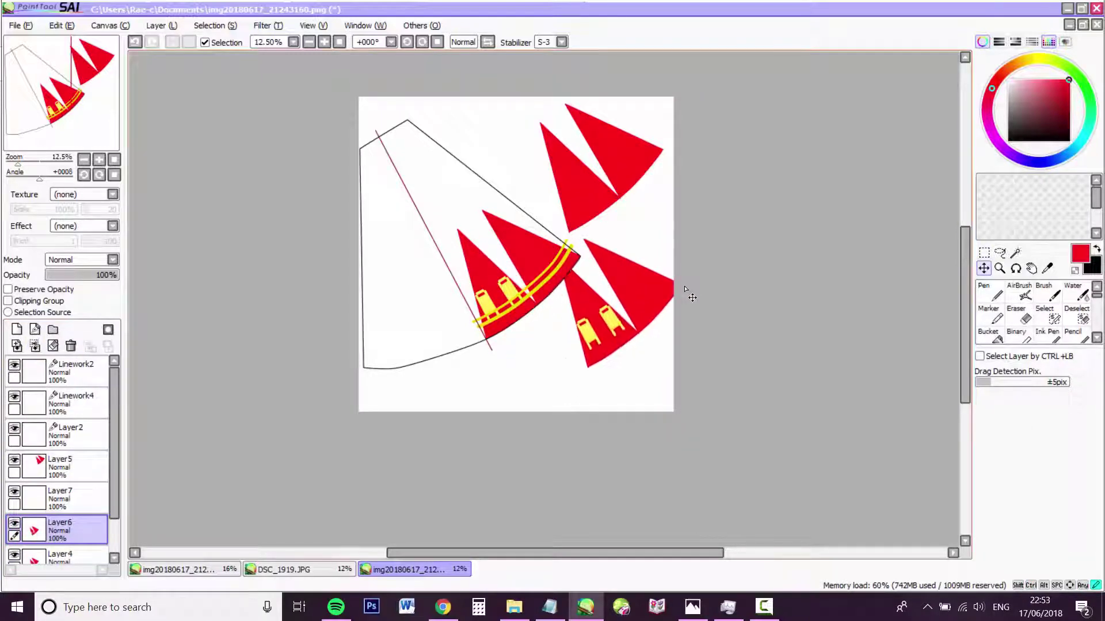
Set Layer6's blending mode to Multiply and shift its red shapes slightly up and left.
{"action": "left_click", "coordinate": [80, 259]}
{"action": "left_click", "coordinate": [69, 278]}
{"action": "left_click_drag", "start_coordinate": [604, 340], "coordinate": [584, 323]}
Lower the opacity of Layer4 to fade the original red shapes, with Layer6 active again at the end.
{"action": "left_click", "coordinate": [57, 555]}
{"action": "left_click", "coordinate": [78, 275]}
{"action": "left_click", "coordinate": [57, 529]}
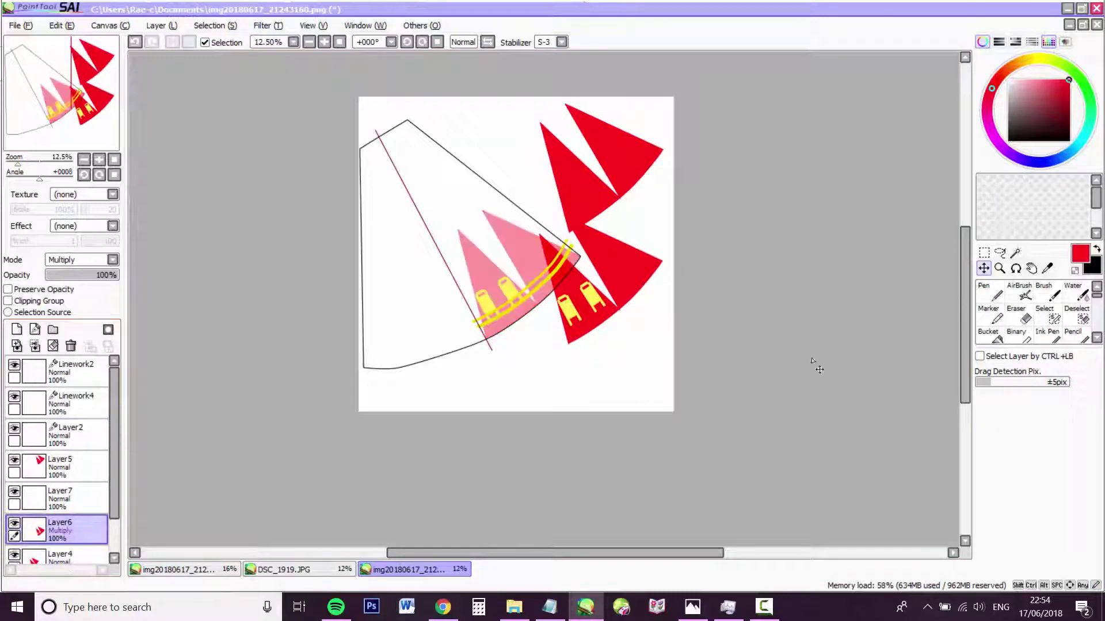
Move Layer6's multiplied red shapes up and left relative to the faded originals.
{"action": "left_click", "coordinate": [999, 268]}
{"action": "key", "text": "ctrl+plus"}
{"action": "key", "text": "ctrl+plus"}
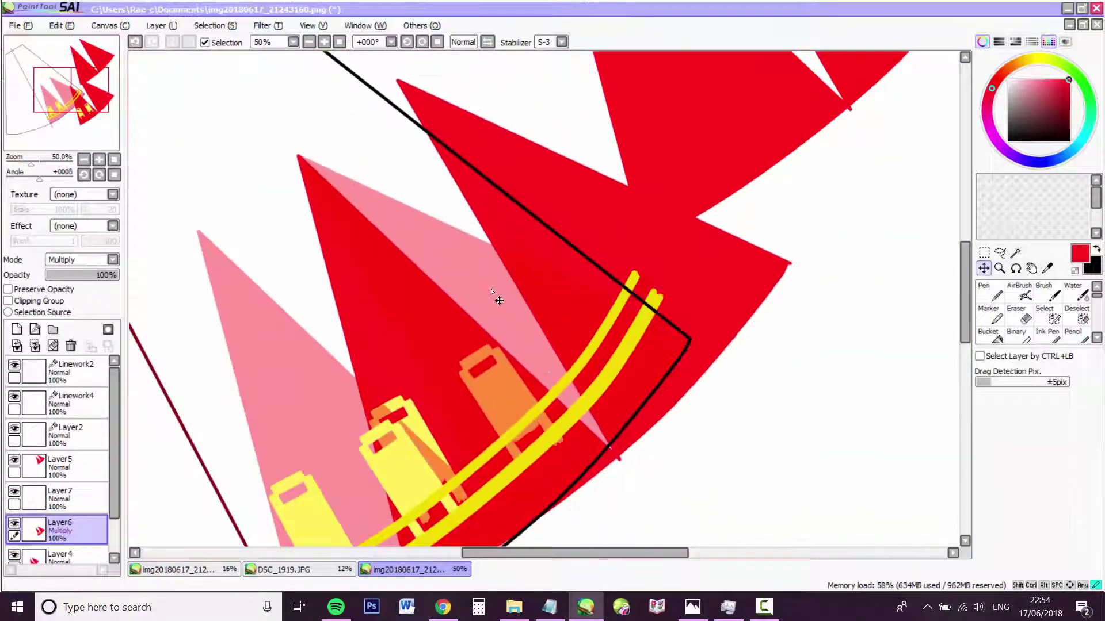
{"action": "key", "text": "ctrl+t"}
{"action": "left_click_drag", "start_coordinate": [495, 291], "coordinate": [313, 104]}
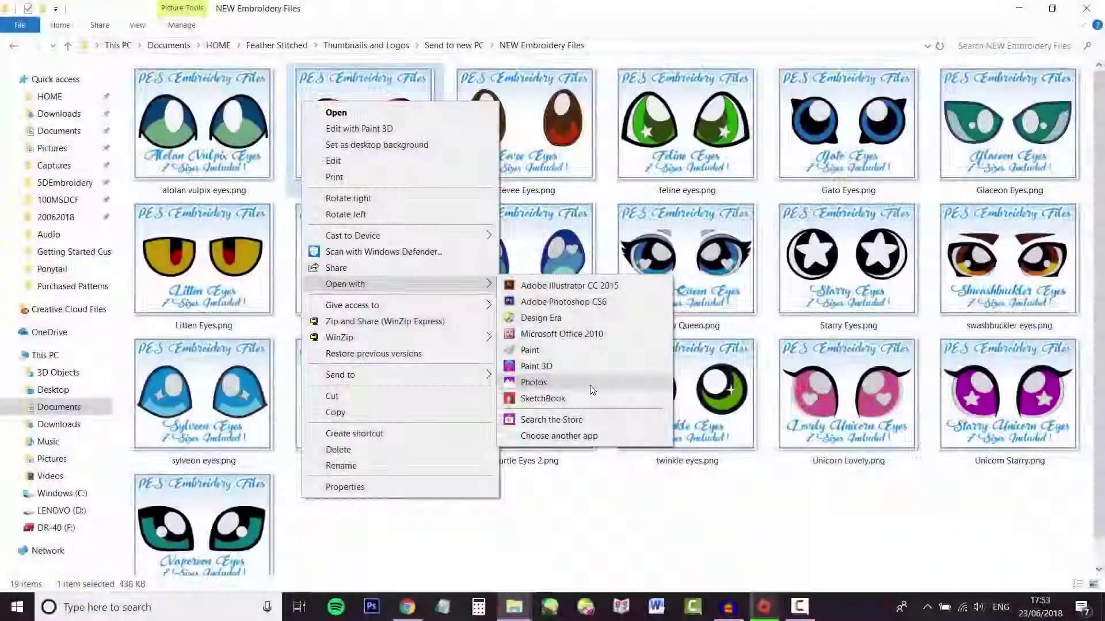
Open the Critter Eyes image in Photos and browse through the following embroidery eye designs in the folder.
{"action": "left_click", "coordinate": [590, 391]}
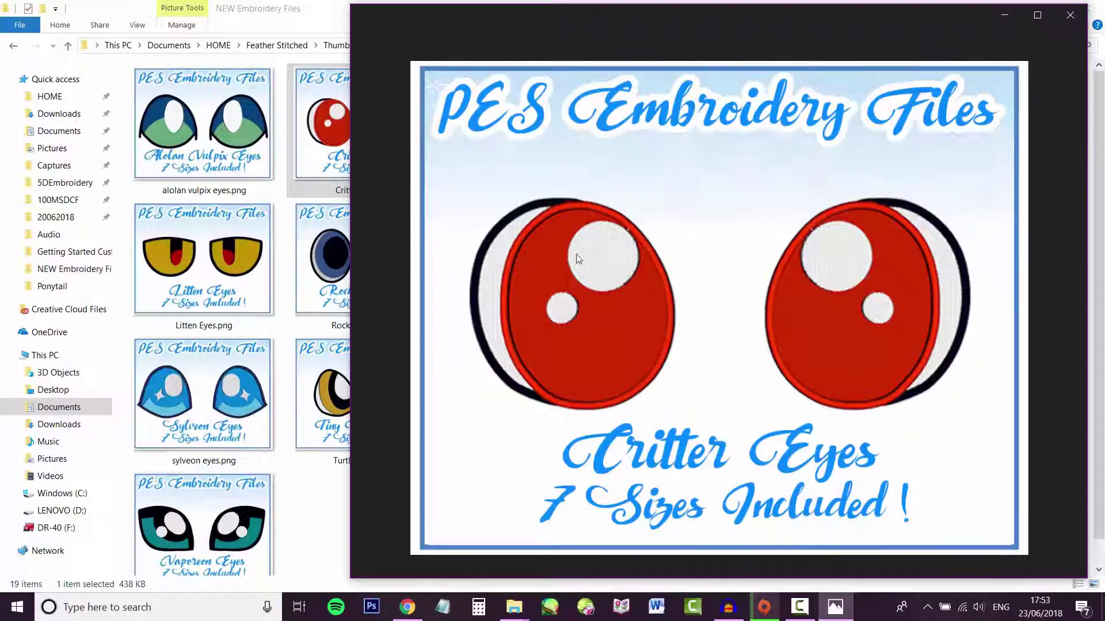
{"action": "key", "text": "Right"}
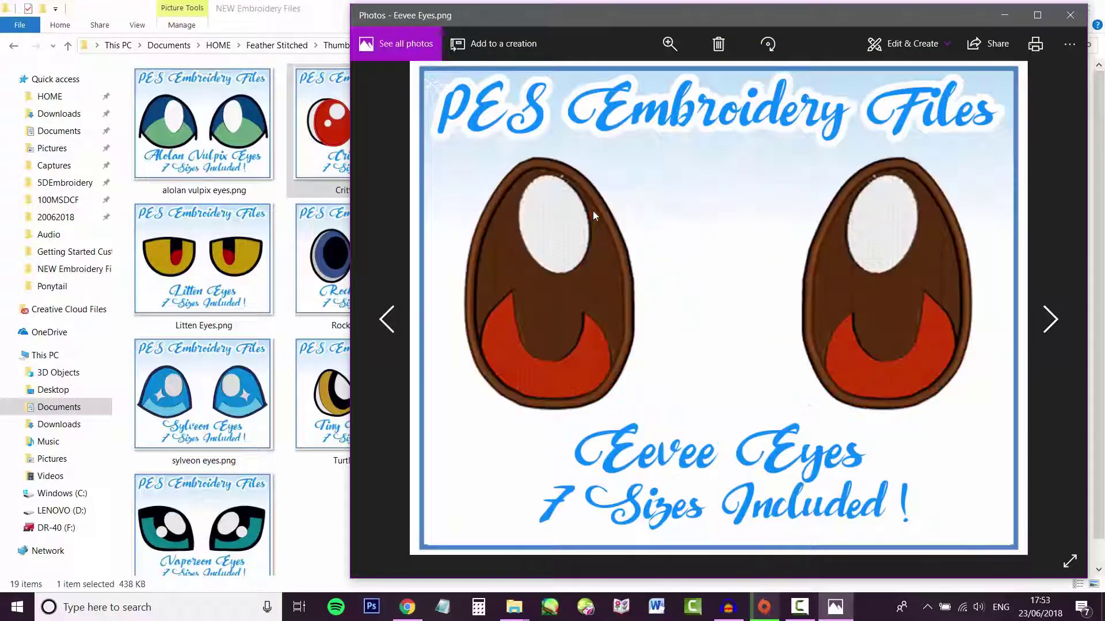
{"action": "key", "text": "Right"}
{"action": "key", "text": "Right"}
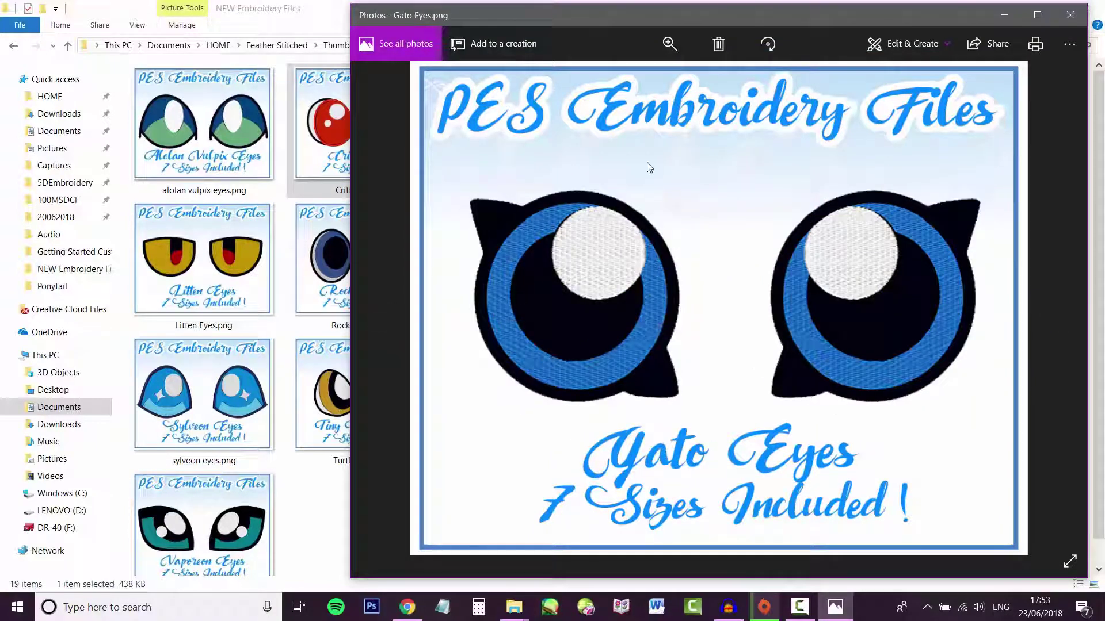
{"action": "key", "text": "Right"}
{"action": "key", "text": "Right"}
{"action": "key", "text": "Right"}
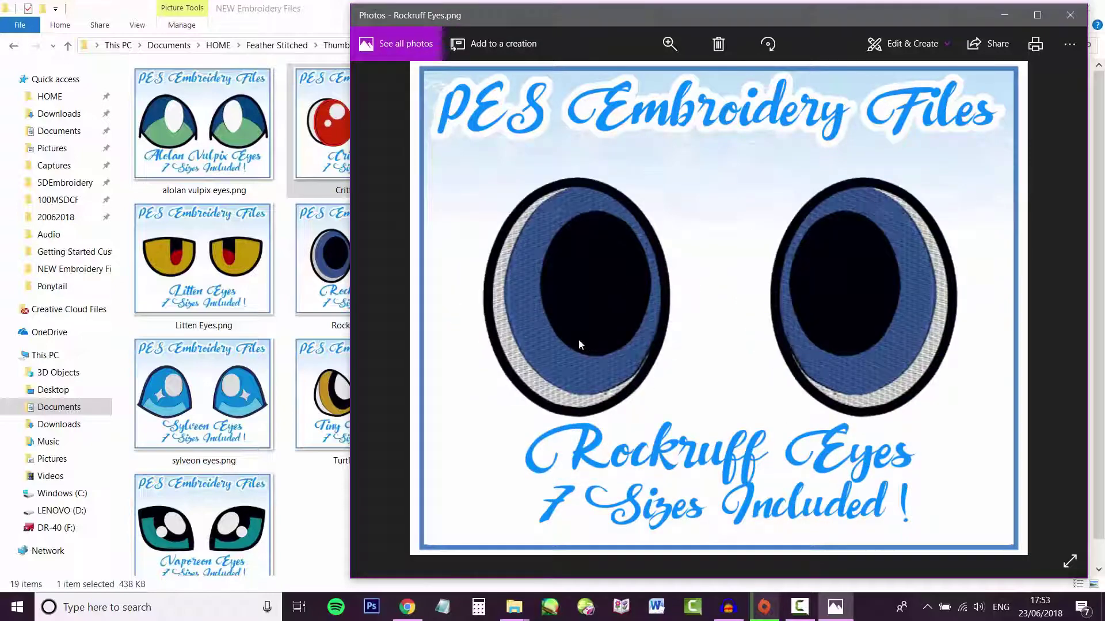
{"action": "key", "text": "Right"}
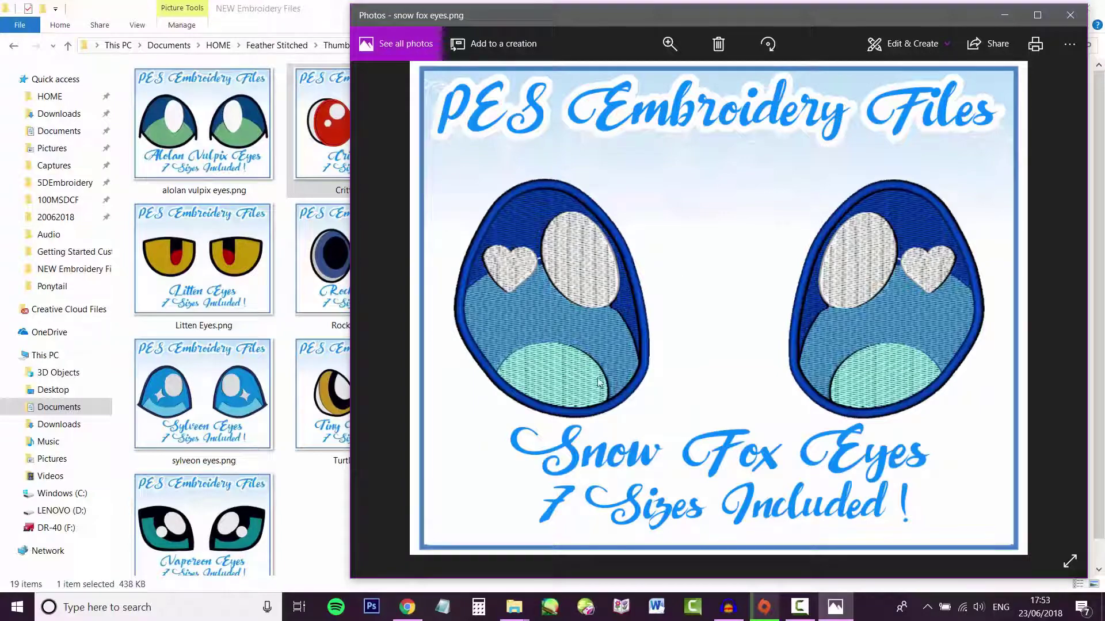
{"action": "key", "text": "Right"}
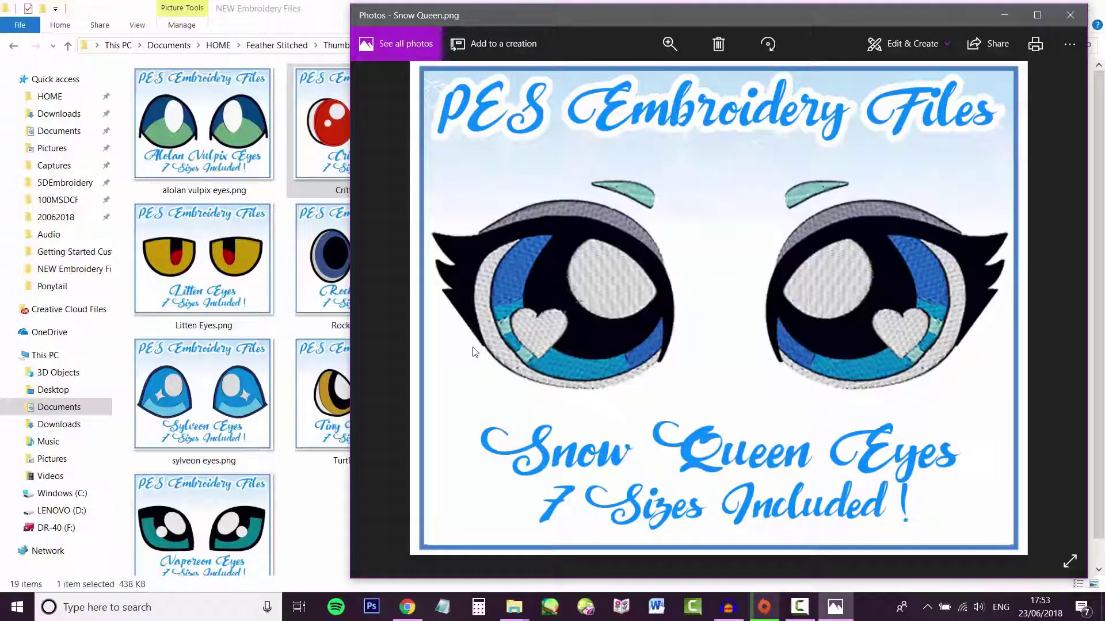
{"action": "key", "text": "Right"}
{"action": "key", "text": "Right"}
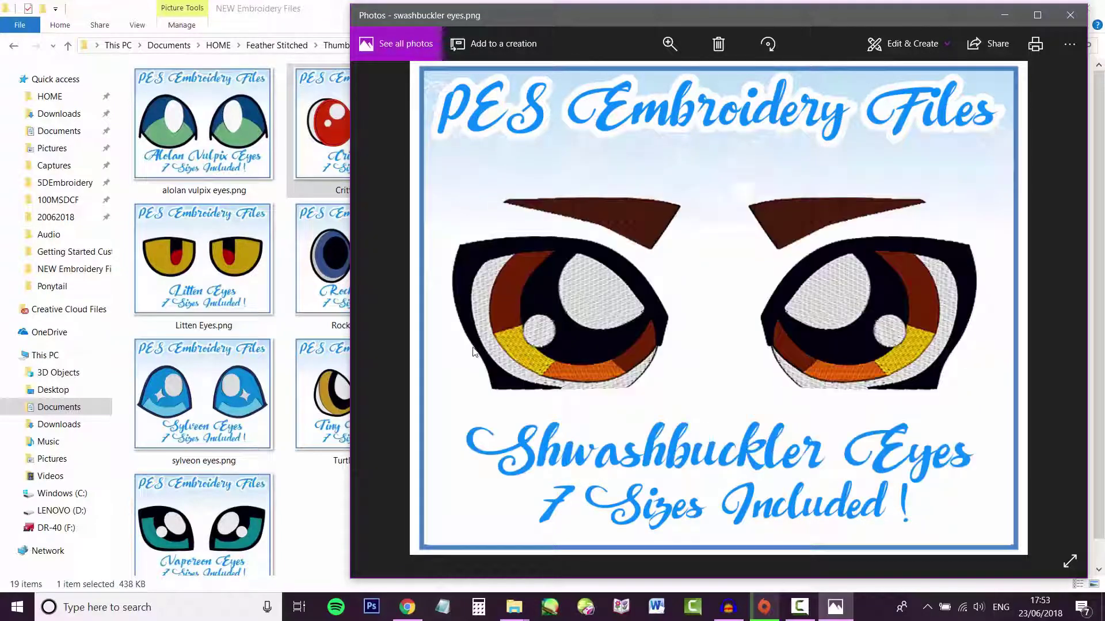
{"action": "key", "text": "Right"}
{"action": "key", "text": "Right"}
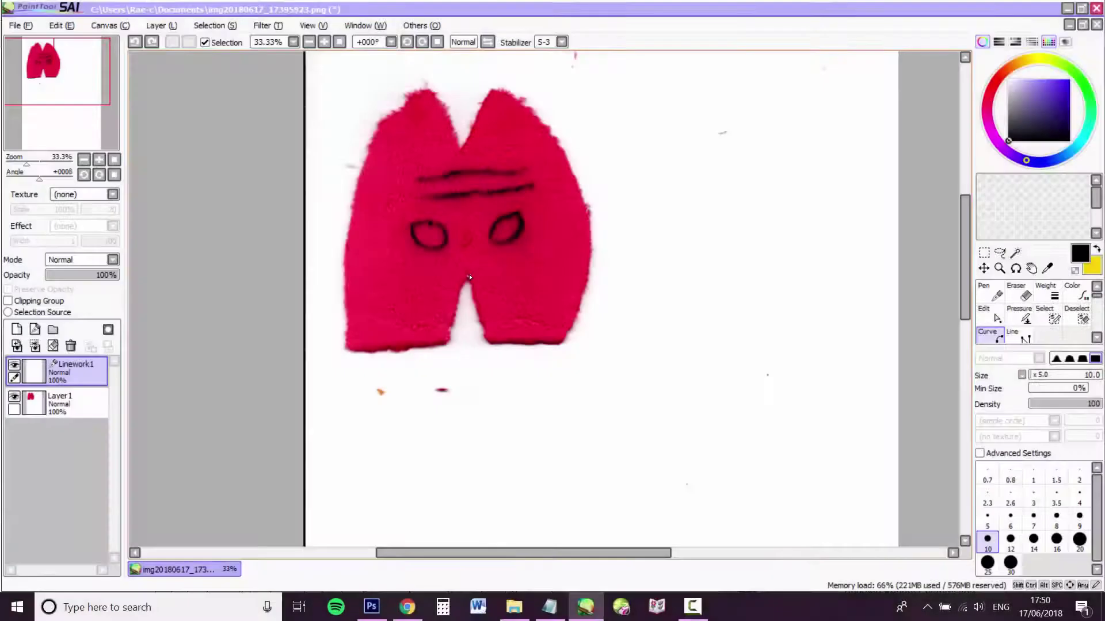
Trace the right half of the red fabric piece's outline in black with the Curve tool on Linework1.
{"action": "left_click_drag", "start_coordinate": [468, 275], "coordinate": [489, 344]}
{"action": "mouse_move", "coordinate": [564, 345]}
{"action": "left_mouse_down"}
{"action": "mouse_move", "coordinate": [585, 298]}
{"action": "mouse_move", "coordinate": [591, 215]}
{"action": "mouse_move", "coordinate": [571, 165]}
{"action": "mouse_move", "coordinate": [495, 83]}
{"action": "mouse_move", "coordinate": [461, 154]}
{"action": "left_mouse_up"}
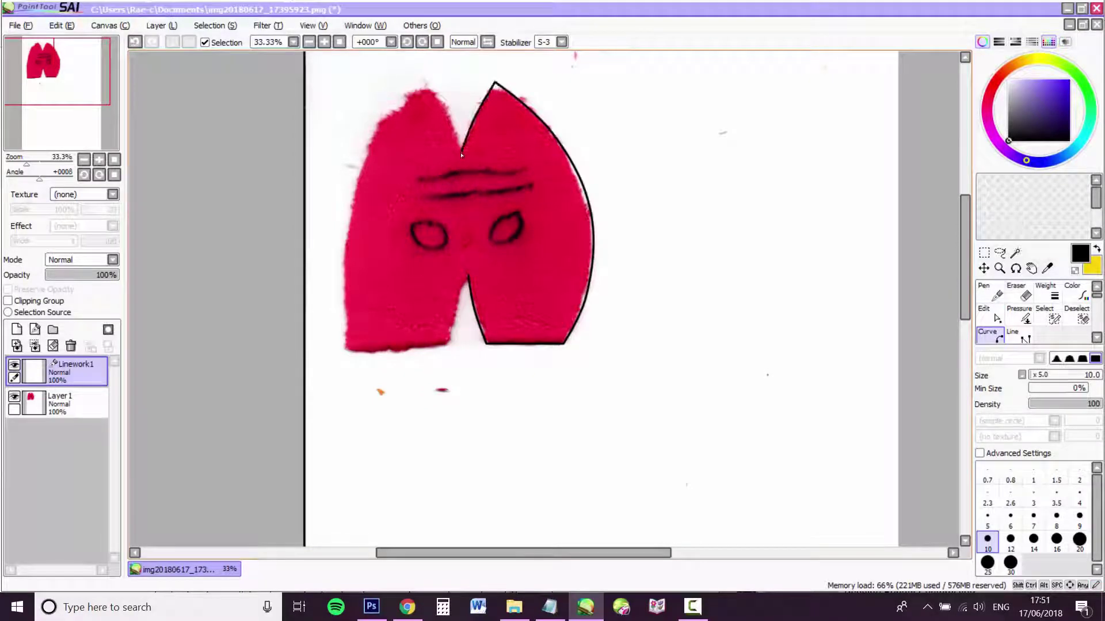
Change the drawing colour to white and trace the right eye marking on the red fabric piece.
{"action": "left_click", "coordinate": [1008, 79]}
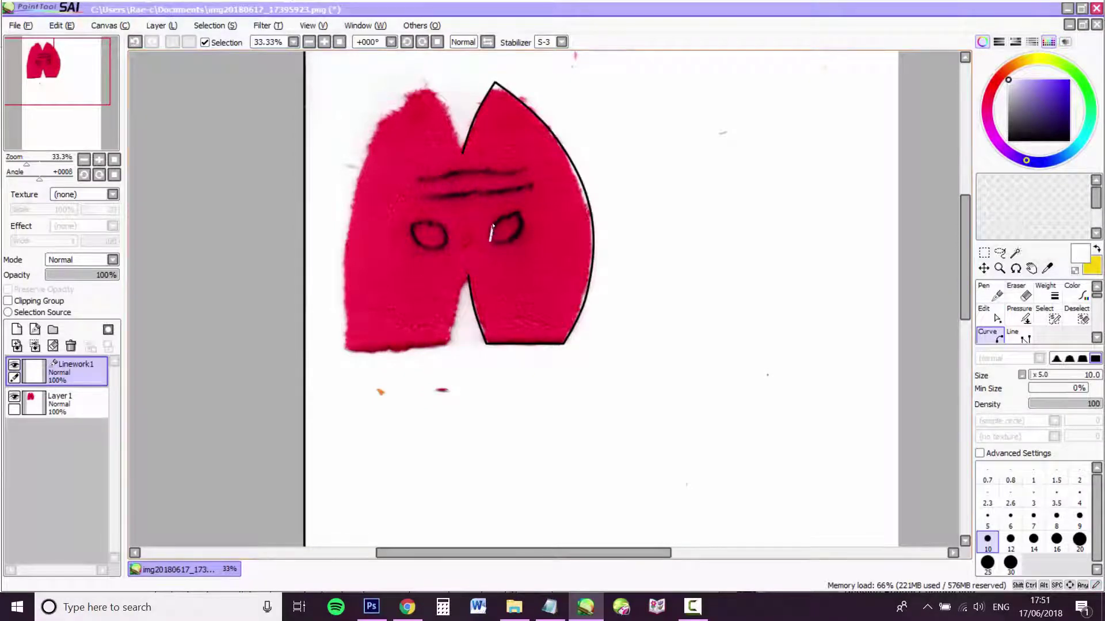
{"action": "left_click_drag", "start_coordinate": [489, 240], "coordinate": [513, 214]}
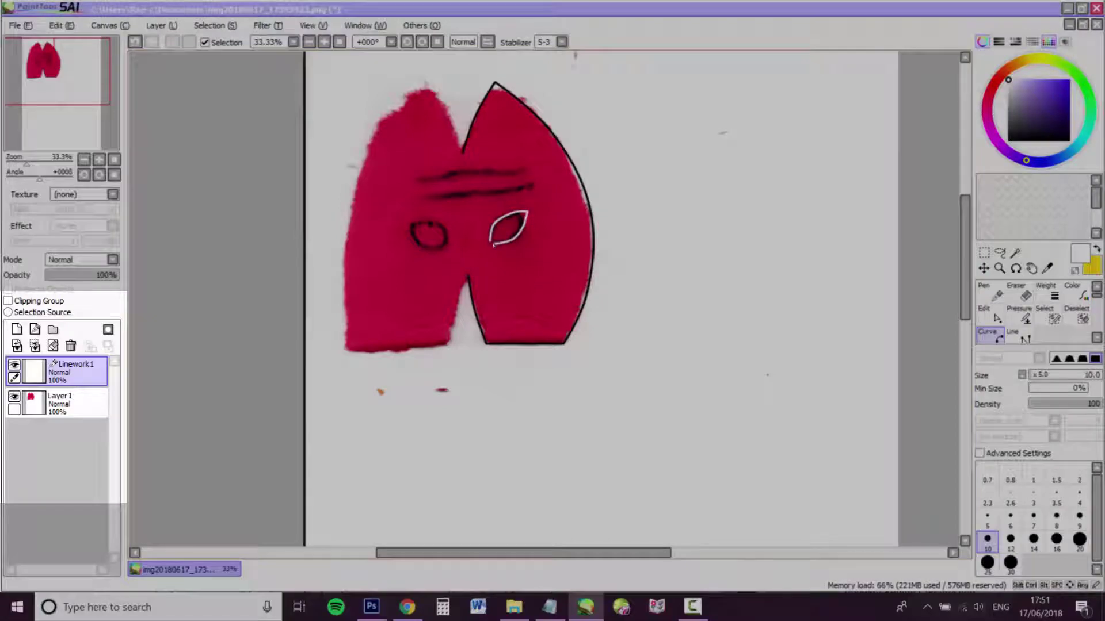
Reshape the white eye outline on the red fabric piece by moving its curve points closer to the underlying marking.
{"action": "left_click", "coordinate": [999, 268]}
{"action": "left_click", "coordinate": [495, 226]}
{"action": "left_click", "coordinate": [495, 226]}
{"action": "left_click", "coordinate": [495, 226]}
{"action": "left_click", "coordinate": [494, 226]}
{"action": "left_click", "coordinate": [991, 315]}
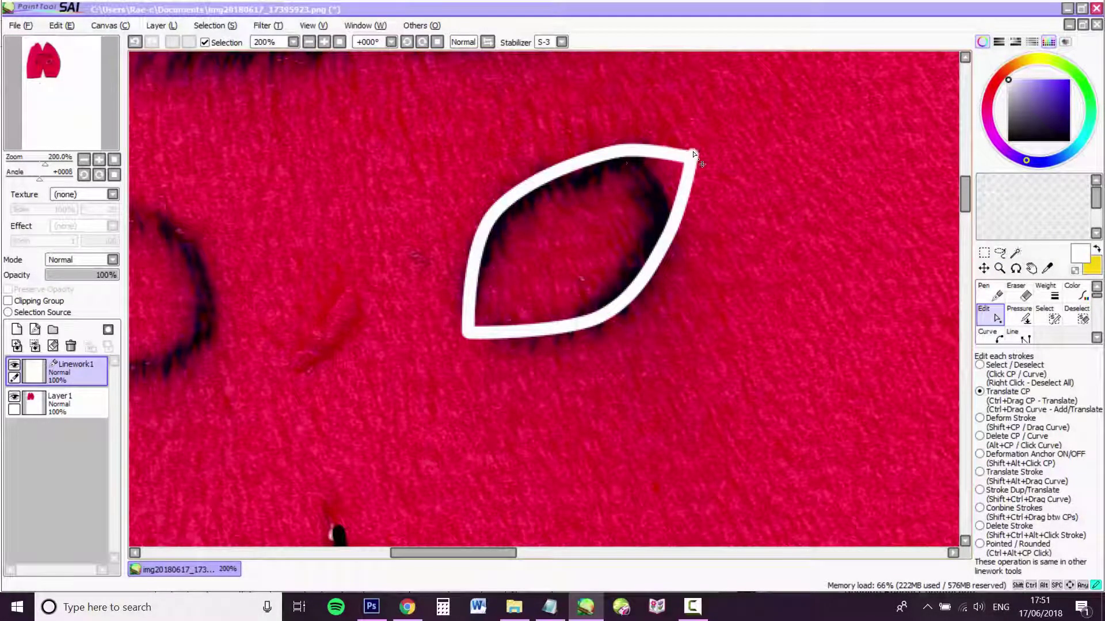
{"action": "left_click_drag", "start_coordinate": [614, 151], "coordinate": [615, 160]}
{"action": "left_click_drag", "start_coordinate": [668, 237], "coordinate": [667, 269]}
{"action": "left_click", "coordinate": [309, 42]}
{"action": "left_click", "coordinate": [309, 42]}
{"action": "left_click", "coordinate": [309, 43]}
{"action": "left_click", "coordinate": [309, 42]}
{"action": "left_click", "coordinate": [324, 42]}
{"action": "left_click", "coordinate": [324, 42]}
{"action": "left_click", "coordinate": [324, 43]}
{"action": "left_click_drag", "start_coordinate": [542, 206], "coordinate": [546, 205]}
{"action": "left_click_drag", "start_coordinate": [655, 193], "coordinate": [653, 195]}
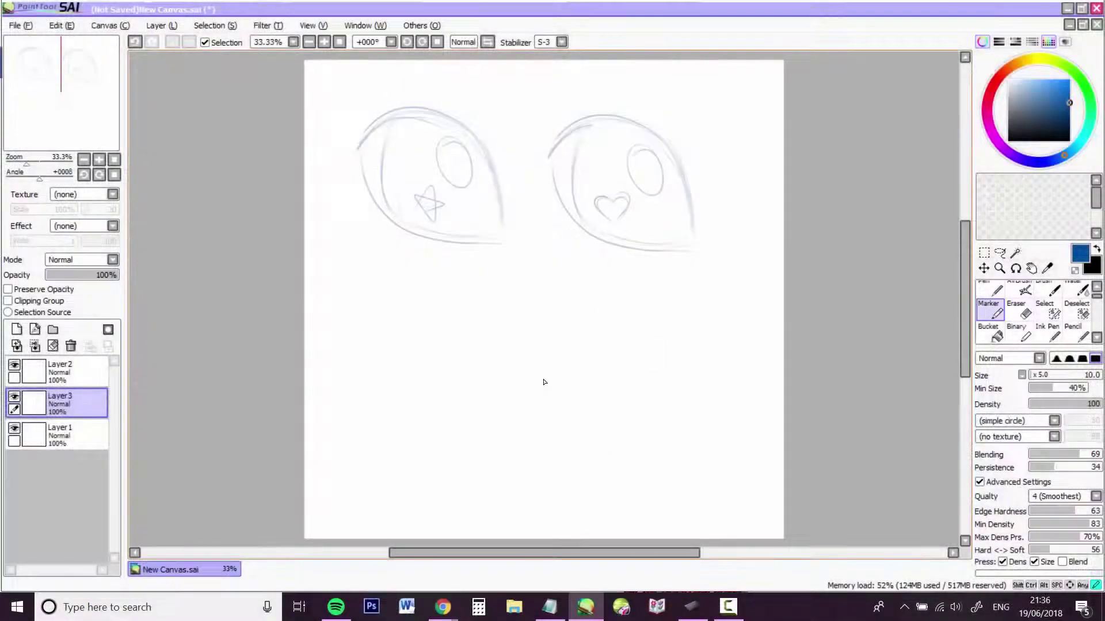
Paint a blue blob on Layer3 beneath the right eye sketch and transform it into a large, tilted egg shape.
{"action": "left_click", "coordinate": [996, 287]}
{"action": "left_click_drag", "start_coordinate": [601, 386], "coordinate": [631, 368]}
{"action": "key", "text": "ctrl+t"}
{"action": "left_click_drag", "start_coordinate": [675, 309], "coordinate": [694, 289]}
{"action": "left_click_drag", "start_coordinate": [674, 445], "coordinate": [751, 460]}
{"action": "left_click_drag", "start_coordinate": [693, 287], "coordinate": [671, 259]}
{"action": "key", "text": "Return"}
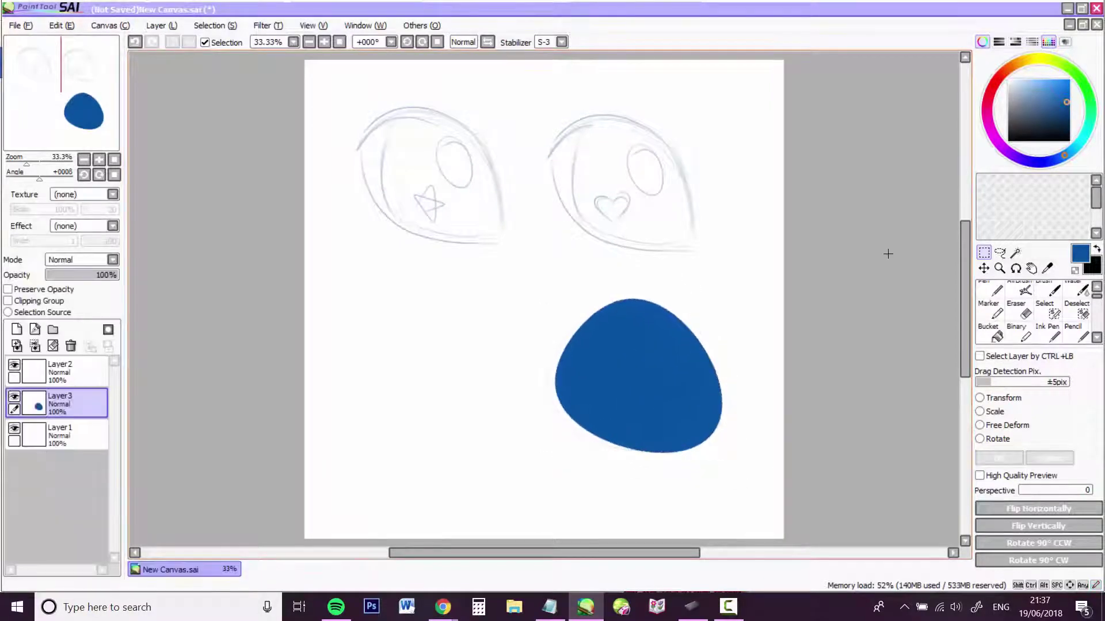
{"action": "key", "text": "ctrl+a"}
{"action": "key", "text": "ctrl+c"}
{"action": "key", "text": "ctrl+v"}
{"action": "key", "text": "ctrl+z"}
{"action": "left_click", "coordinate": [881, 257]}
Cut the blue egg shape out of Layer3 and paste it twice as separate layers.
{"action": "left_click_drag", "start_coordinate": [531, 285], "coordinate": [771, 521]}
{"action": "key", "text": "ctrl+x"}
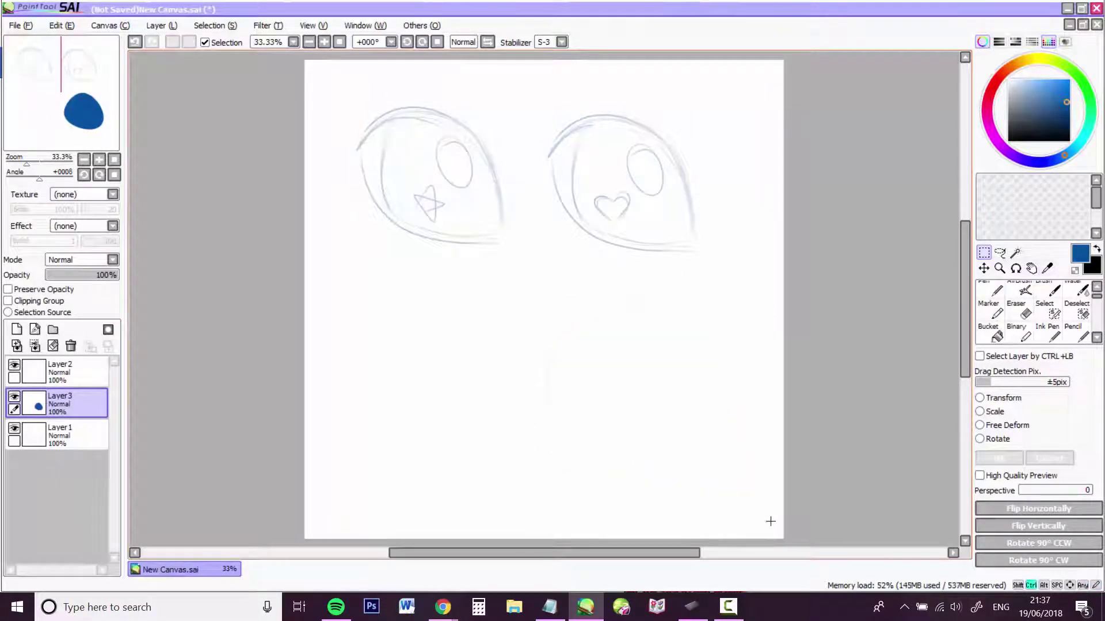
{"action": "key", "text": "ctrl+v"}
{"action": "key", "text": "ctrl+v"}
Preserve the opacity of the upper blue egg copy and fill it with light yellow.
{"action": "left_click", "coordinate": [8, 290]}
{"action": "left_click_drag", "start_coordinate": [1081, 84], "coordinate": [1039, 58]}
{"action": "left_click", "coordinate": [1045, 80]}
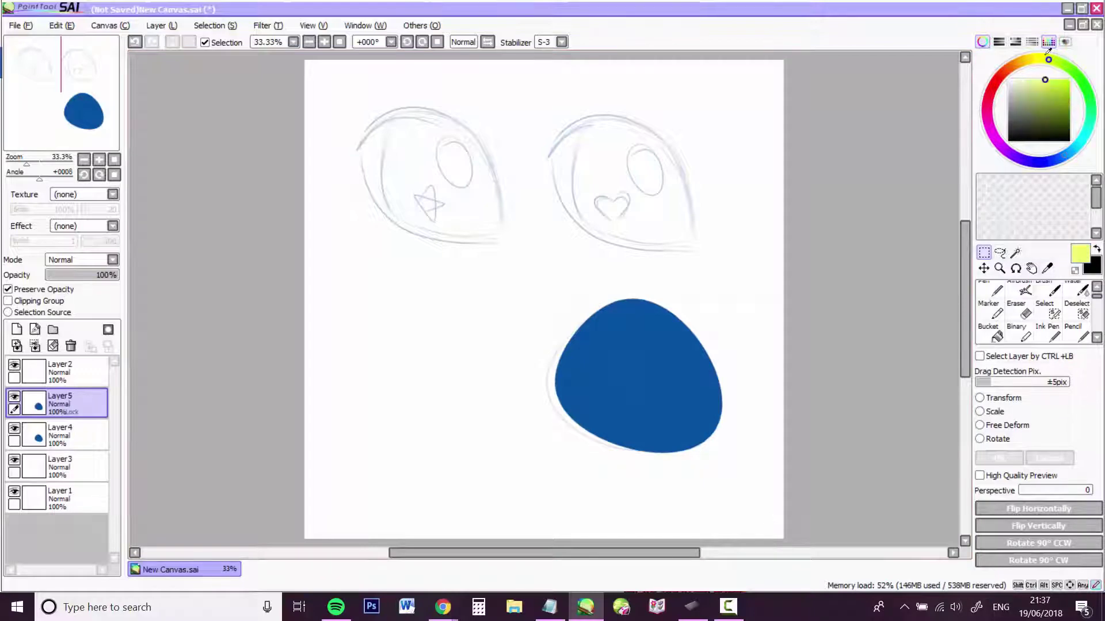
{"action": "left_click", "coordinate": [991, 332]}
{"action": "left_click", "coordinate": [669, 386]}
Scale the yellow egg down slightly so a thin blue rim shows around it.
{"action": "key", "text": "ctrl+t"}
{"action": "left_click_drag", "start_coordinate": [543, 286], "coordinate": [547, 290]}
{"action": "left_click_drag", "start_coordinate": [722, 453], "coordinate": [718, 453]}
{"action": "key", "text": "Return"}
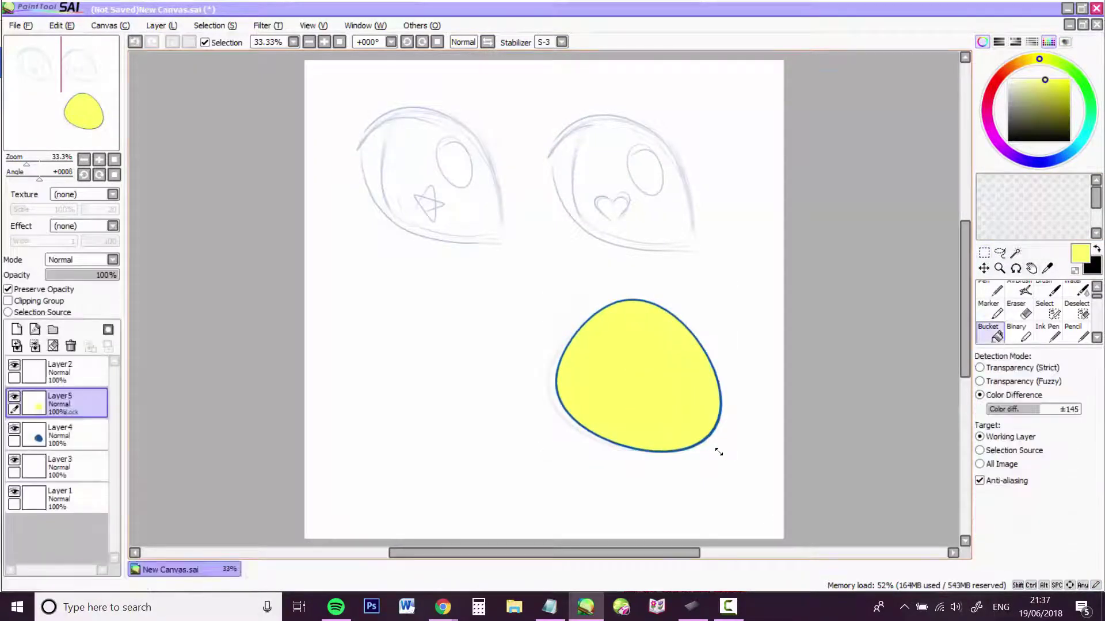
Paint the right part of the yellow egg pinkish red with the Pen, leaving a curved yellow crescent.
{"action": "left_click", "coordinate": [997, 289]}
{"action": "left_click", "coordinate": [993, 86]}
{"action": "left_click_drag", "start_coordinate": [685, 345], "coordinate": [644, 415]}
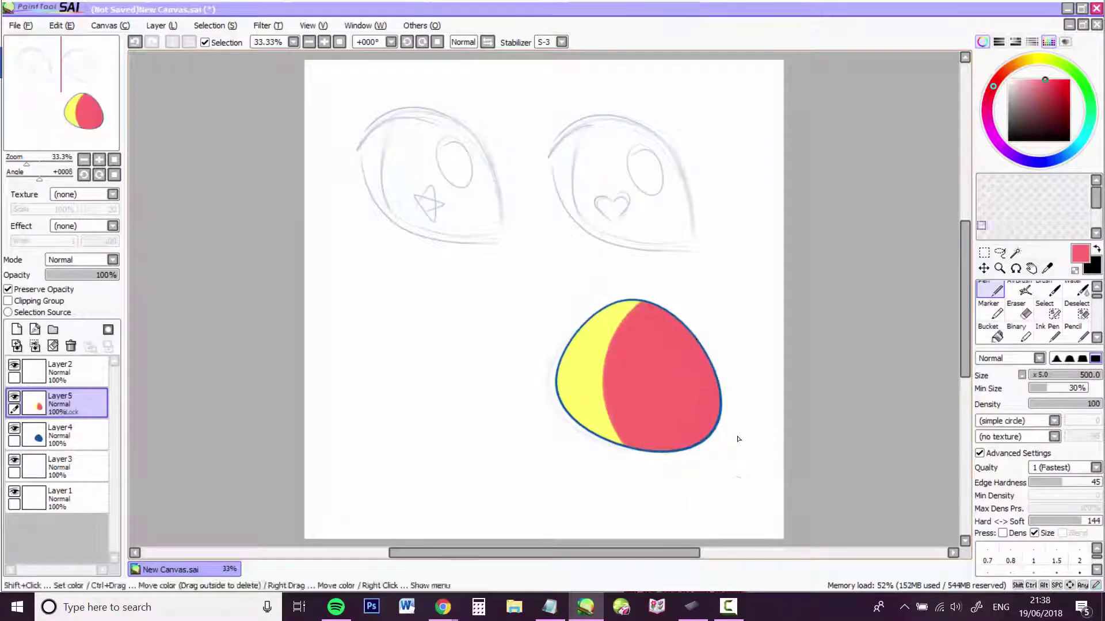
Add a pale yellow highlight on a new layer with a size 135 Pen and transform it into a larger, tilted oval.
{"action": "left_click", "coordinate": [1023, 63]}
{"action": "left_click", "coordinate": [1063, 375]}
{"action": "left_click", "coordinate": [16, 329]}
{"action": "left_click", "coordinate": [658, 341]}
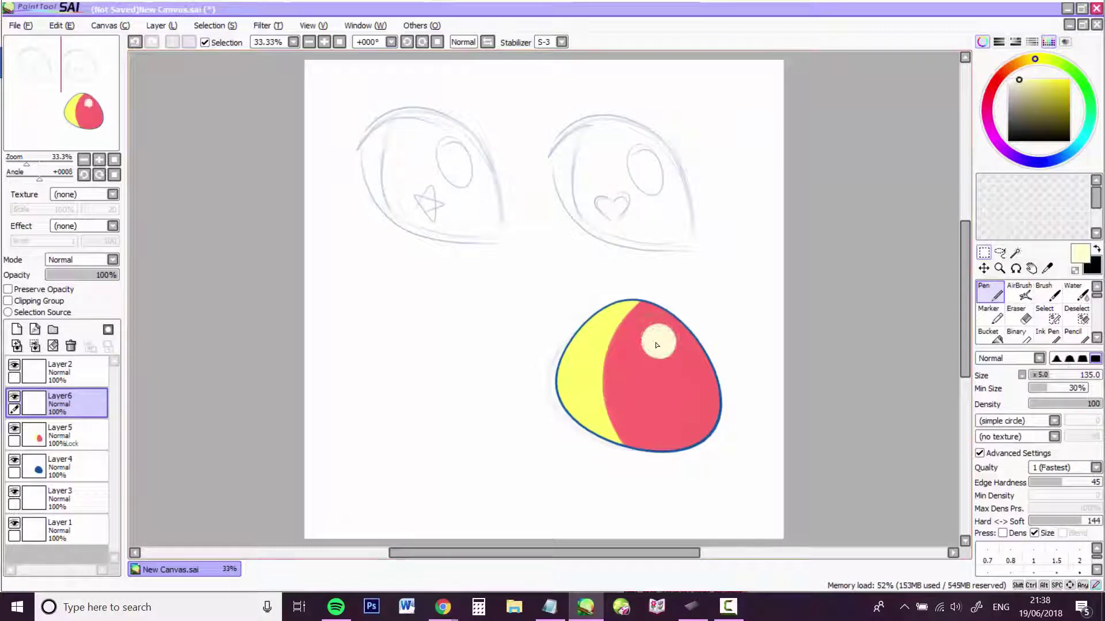
{"action": "key", "text": "ctrl+t"}
{"action": "left_click_drag", "start_coordinate": [677, 360], "coordinate": [693, 380]}
{"action": "left_click_drag", "start_coordinate": [661, 346], "coordinate": [664, 348]}
{"action": "key", "text": "Return"}
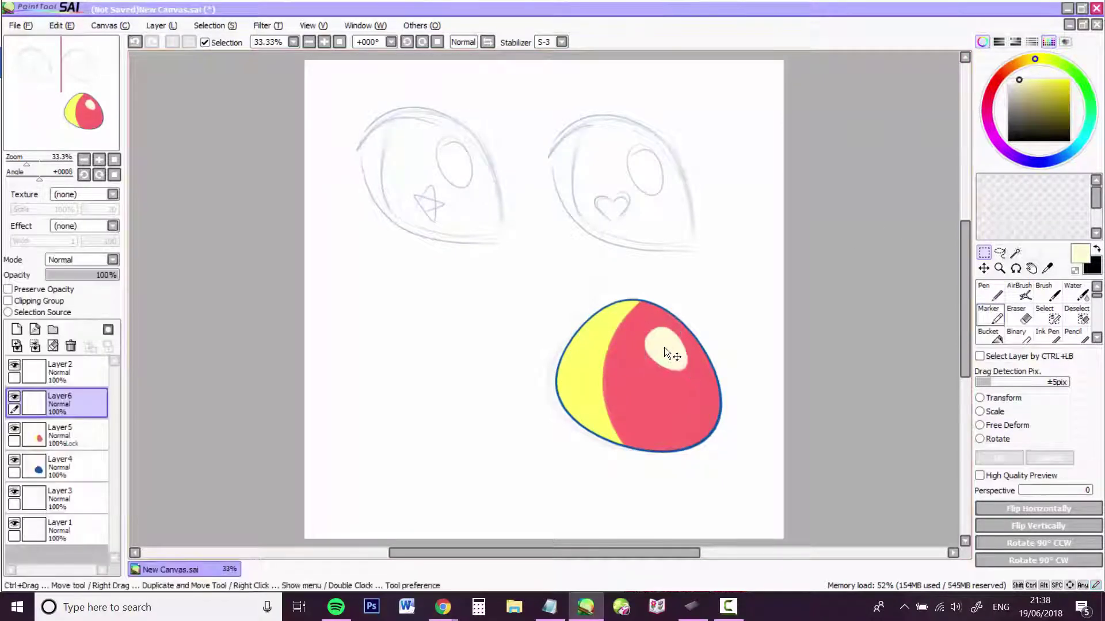
Add a small pale yellow dot below the oval highlight and move it slightly upward.
{"action": "left_click", "coordinate": [640, 393]}
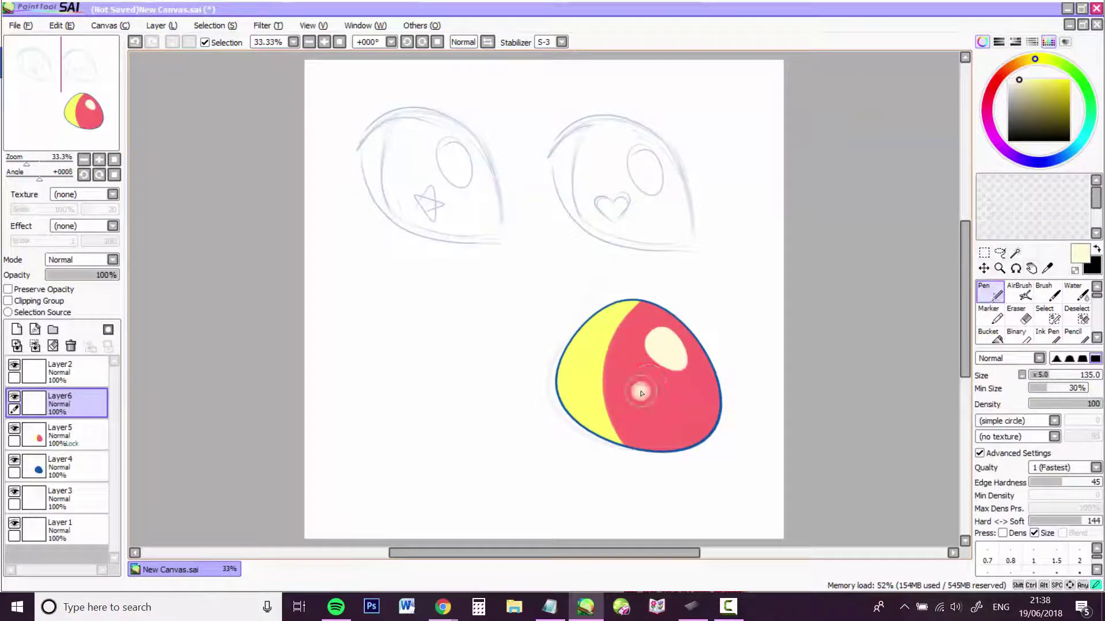
{"action": "left_click", "coordinate": [1000, 253]}
{"action": "left_click_drag", "start_coordinate": [641, 395], "coordinate": [638, 381]}
{"action": "left_click", "coordinate": [990, 313]}
{"action": "left_click", "coordinate": [984, 253]}
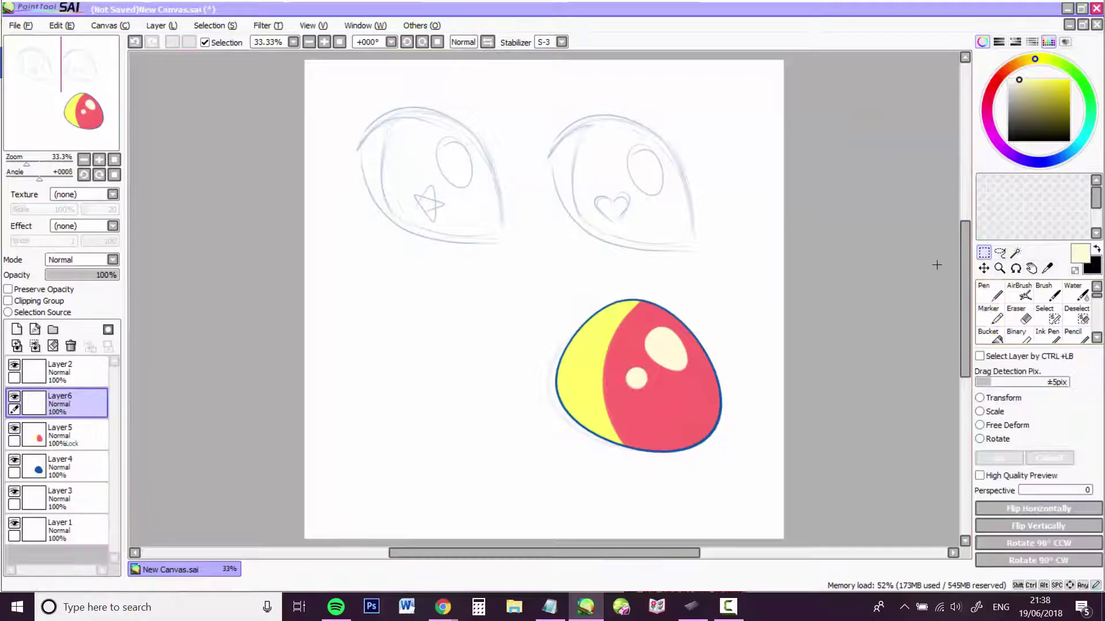
Shrink Layer5's yellow and red shape slightly to thicken and even out the blue outline around it.
{"action": "left_click", "coordinate": [38, 436]}
{"action": "key", "text": "ctrl+t"}
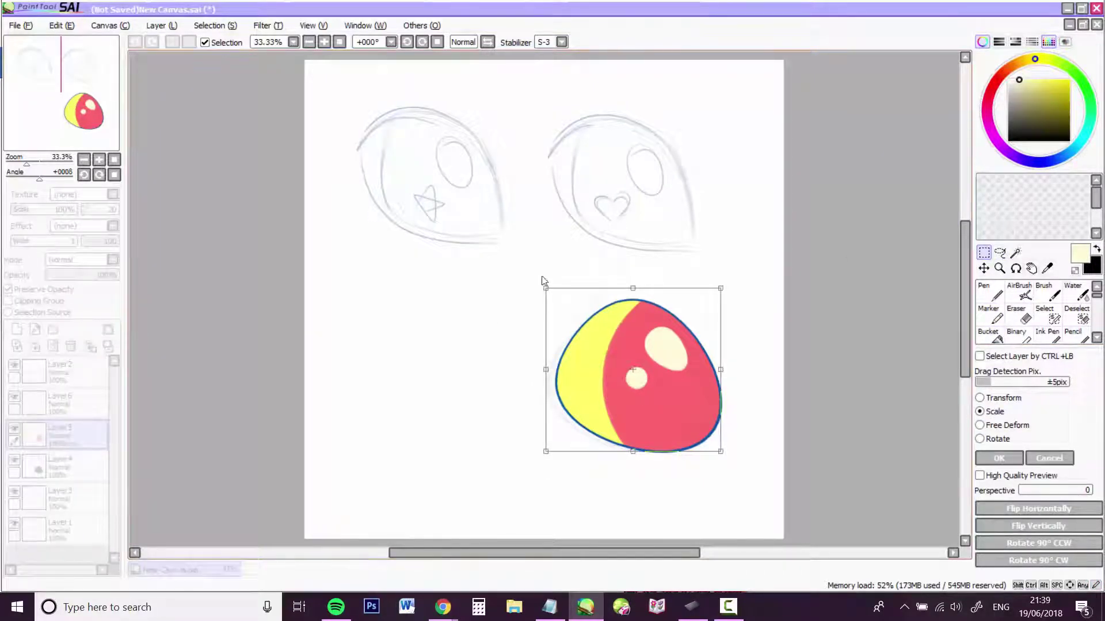
{"action": "mouse_move", "coordinate": [545, 286]}
{"action": "left_mouse_down"}
{"action": "mouse_move", "coordinate": [554, 295]}
{"action": "mouse_move", "coordinate": [548, 288]}
{"action": "left_mouse_up"}
{"action": "key", "text": "Return"}
{"action": "key", "text": "ctrl+t"}
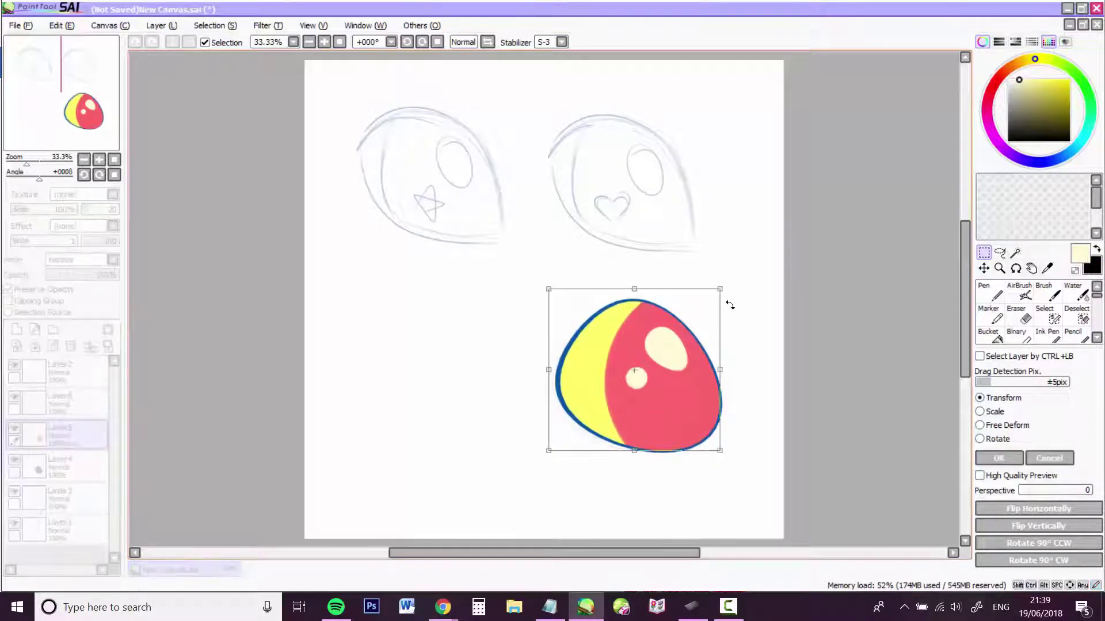
{"action": "key", "text": "Return"}
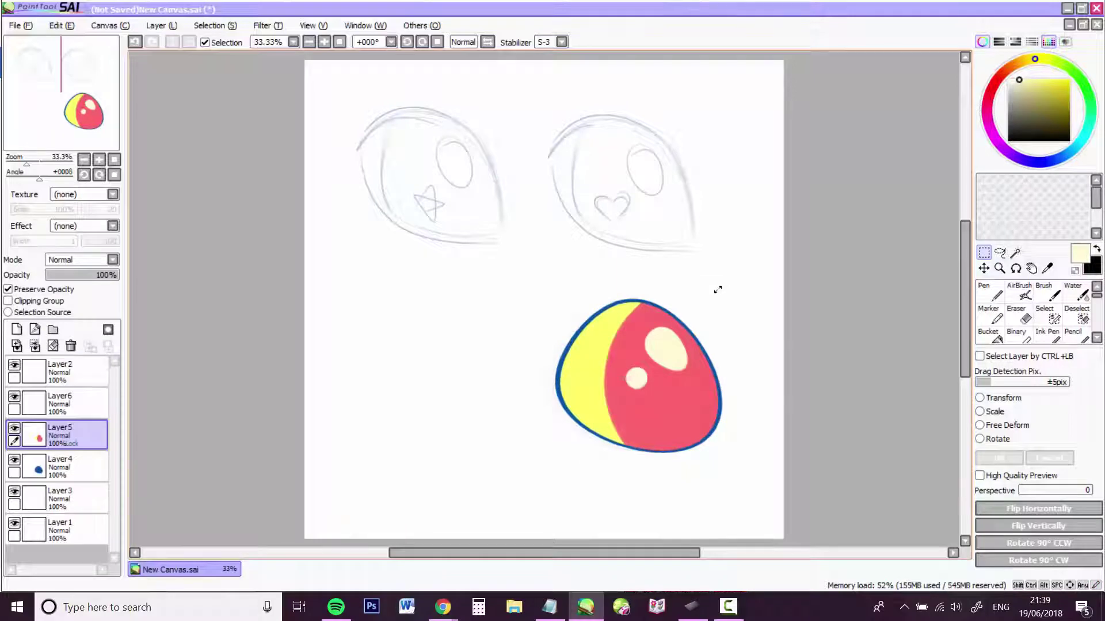
{"action": "scroll", "coordinate": [622, 379], "scroll_direction": "up", "scroll_amount": 3}
{"action": "key", "text": "w"}
{"action": "left_click", "coordinate": [748, 282]}
{"action": "left_click", "coordinate": [656, 382]}
{"action": "left_click", "coordinate": [75, 404]}
{"action": "left_click", "coordinate": [984, 253]}
{"action": "left_click", "coordinate": [913, 195]}
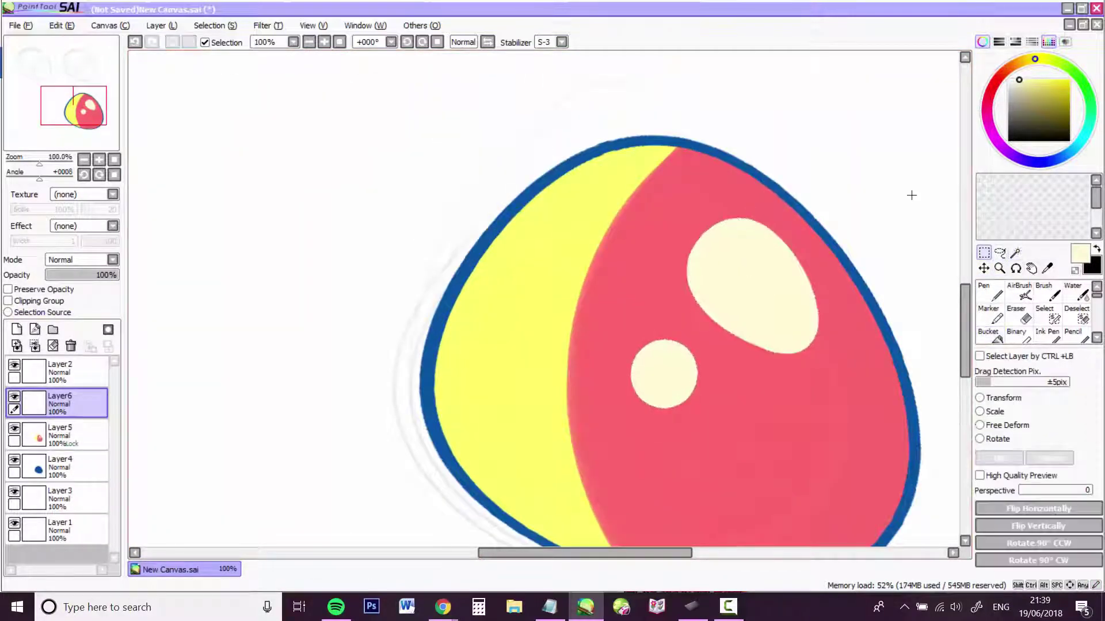
Choose the Eraser and hide the other layers so that only Layer5 stays visible.
{"action": "left_click", "coordinate": [1019, 315]}
{"action": "left_click", "coordinate": [75, 468]}
{"action": "left_click", "coordinate": [13, 460]}
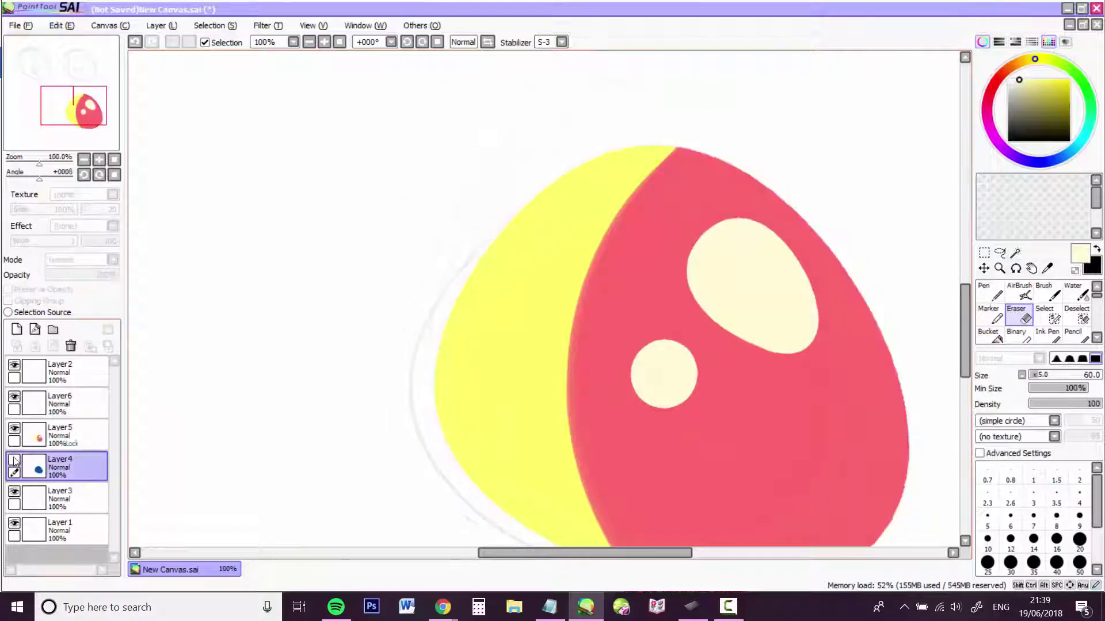
{"action": "left_click", "coordinate": [14, 492]}
{"action": "left_click", "coordinate": [14, 524]}
{"action": "left_click", "coordinate": [14, 428]}
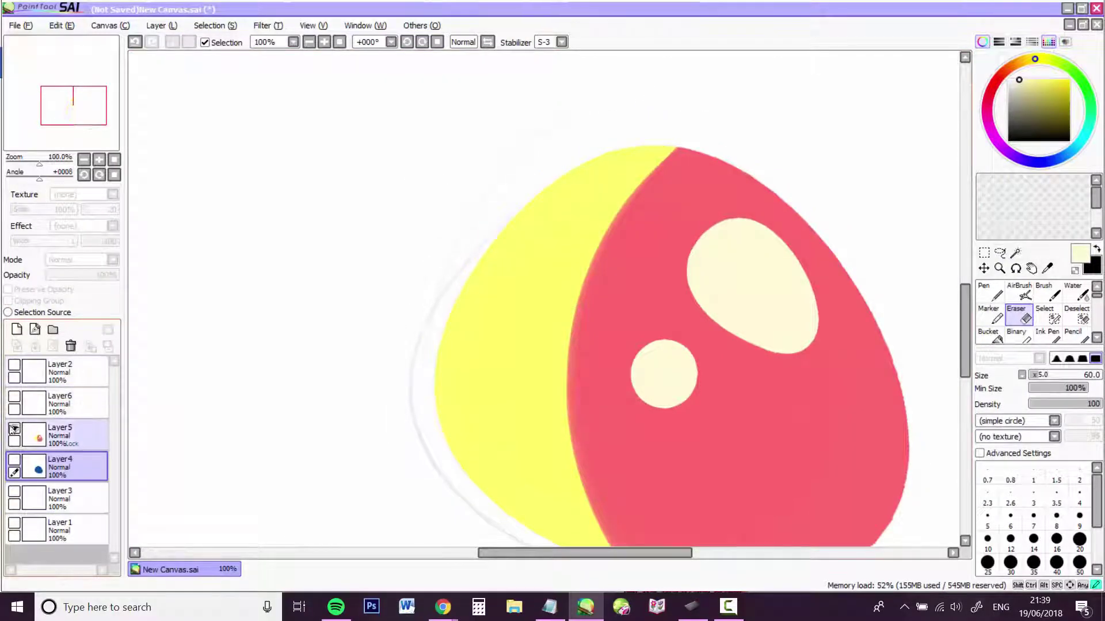
{"action": "left_click", "coordinate": [14, 428]}
Turn off Preserve Opacity on Layer5 and erase the faint stray marks around the yellow and red shape.
{"action": "left_click", "coordinate": [49, 431]}
{"action": "left_click", "coordinate": [41, 290]}
{"action": "mouse_move", "coordinate": [522, 179]}
{"action": "left_mouse_down"}
{"action": "mouse_move", "coordinate": [474, 226]}
{"action": "mouse_move", "coordinate": [434, 489]}
{"action": "left_mouse_up"}
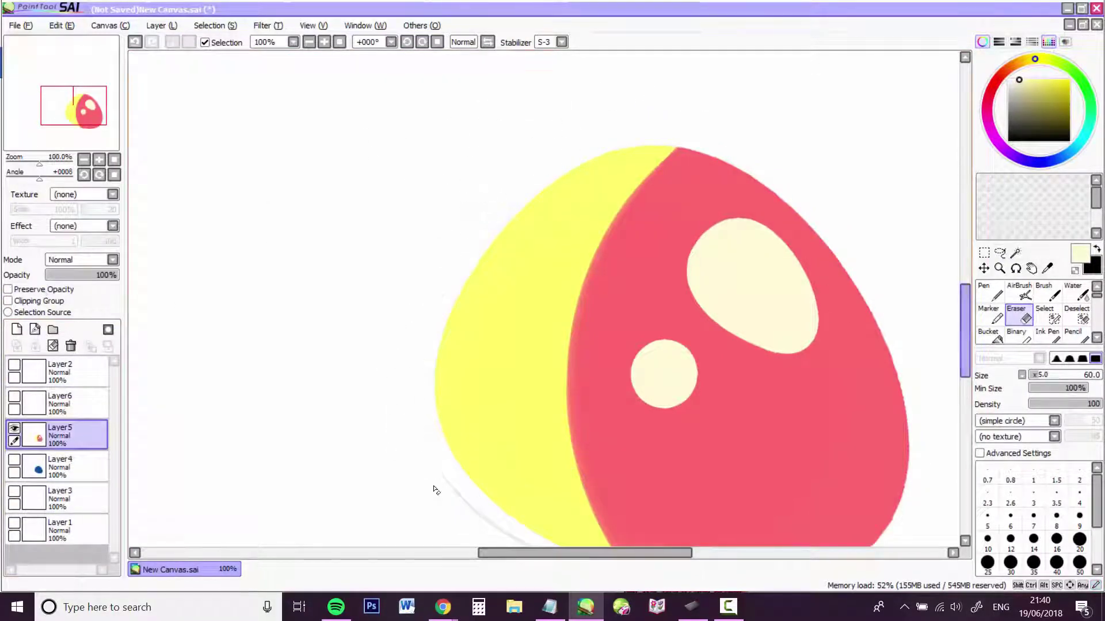
{"action": "scroll", "coordinate": [433, 489], "scroll_direction": "down", "scroll_amount": 3}
{"action": "mouse_move", "coordinate": [468, 395]}
{"action": "left_mouse_down"}
{"action": "mouse_move", "coordinate": [604, 493]}
{"action": "mouse_move", "coordinate": [638, 489]}
{"action": "left_mouse_up"}
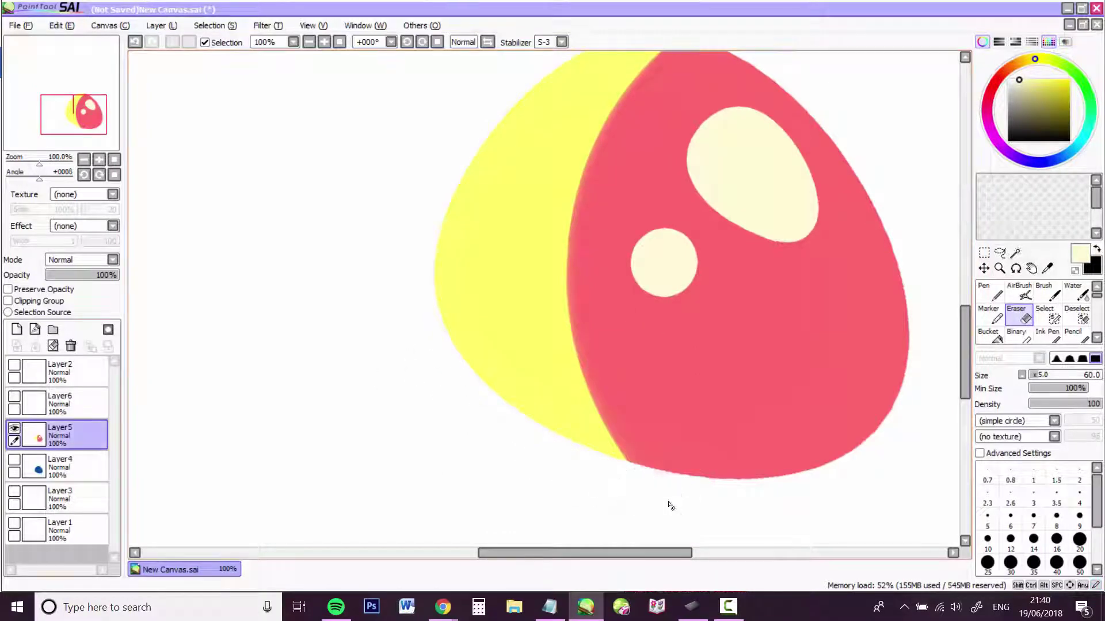
Show Layer4 again and erase the stray marks outside the blue outline.
{"action": "left_click", "coordinate": [13, 460]}
{"action": "left_click", "coordinate": [58, 464]}
{"action": "mouse_move", "coordinate": [424, 166]}
{"action": "left_mouse_down"}
{"action": "mouse_move", "coordinate": [443, 419]}
{"action": "mouse_move", "coordinate": [572, 483]}
{"action": "mouse_move", "coordinate": [685, 513]}
{"action": "left_mouse_up"}
{"action": "scroll", "coordinate": [447, 180], "scroll_direction": "up", "scroll_amount": 3}
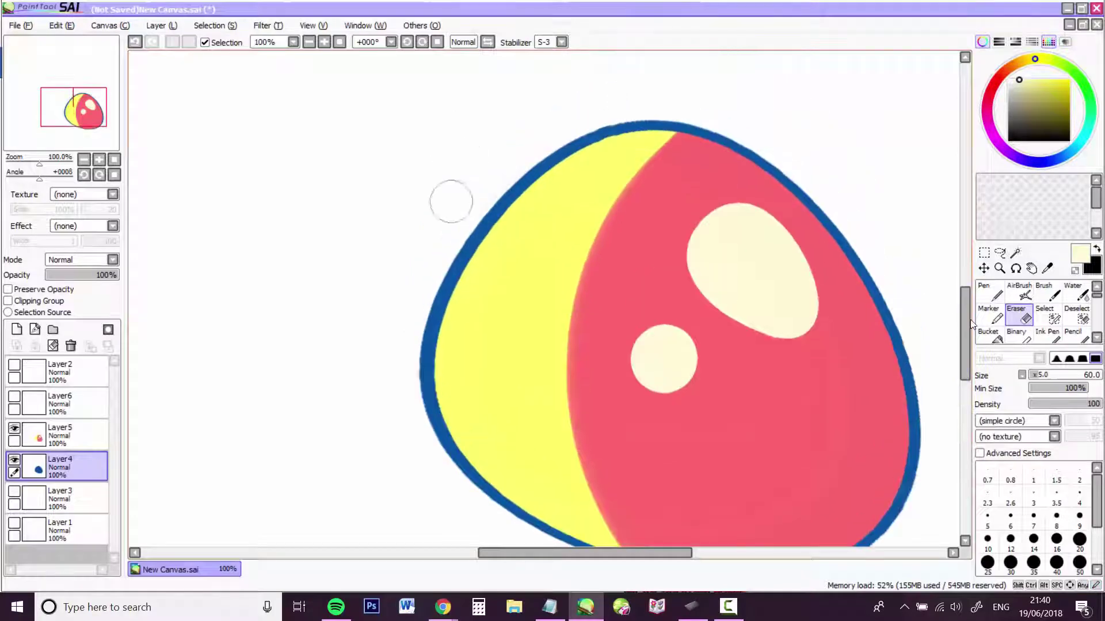
{"action": "left_click", "coordinate": [309, 42]}
Save the canvas under the name eyeballs.
{"action": "key", "text": "ctrl+s"}
{"action": "type", "text": "eyeballs"}
{"action": "key", "text": "Return"}
{"action": "right_click", "coordinate": [728, 607]}
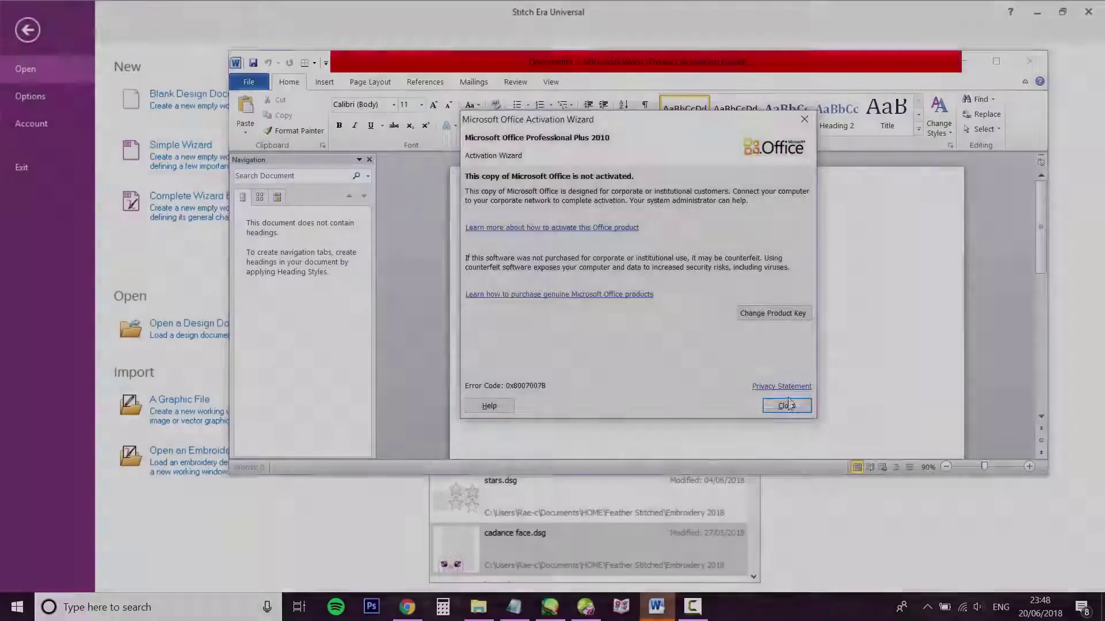
Dismiss the Office activation notice, create a blank design document in Stitch Era Universal and choose an embroidery hoop.
{"action": "left_click", "coordinate": [786, 406]}
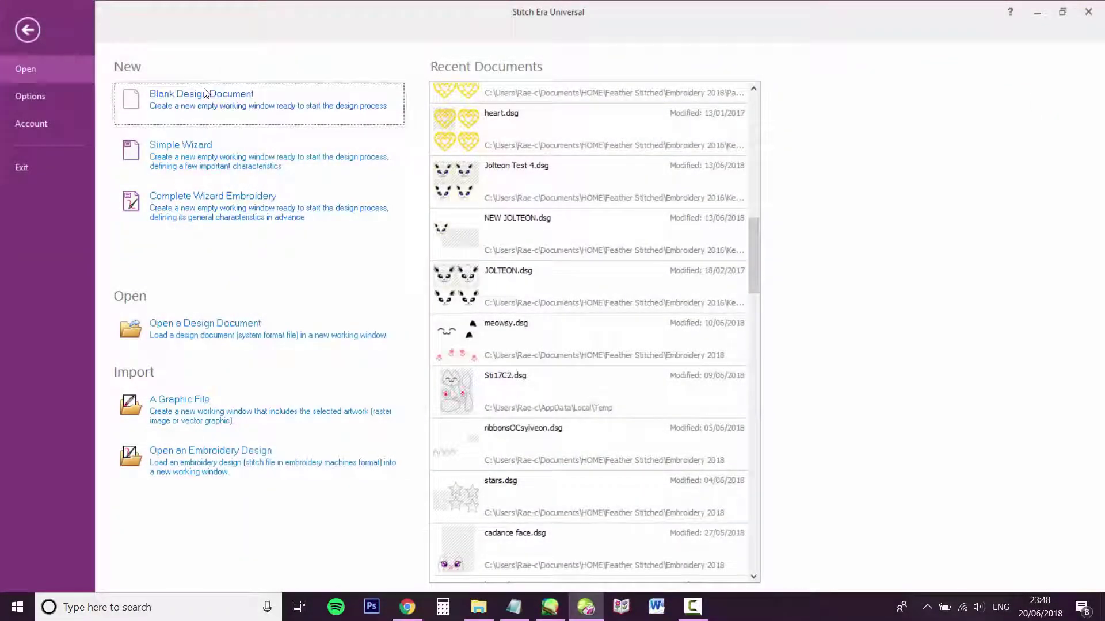
{"action": "left_click", "coordinate": [206, 93]}
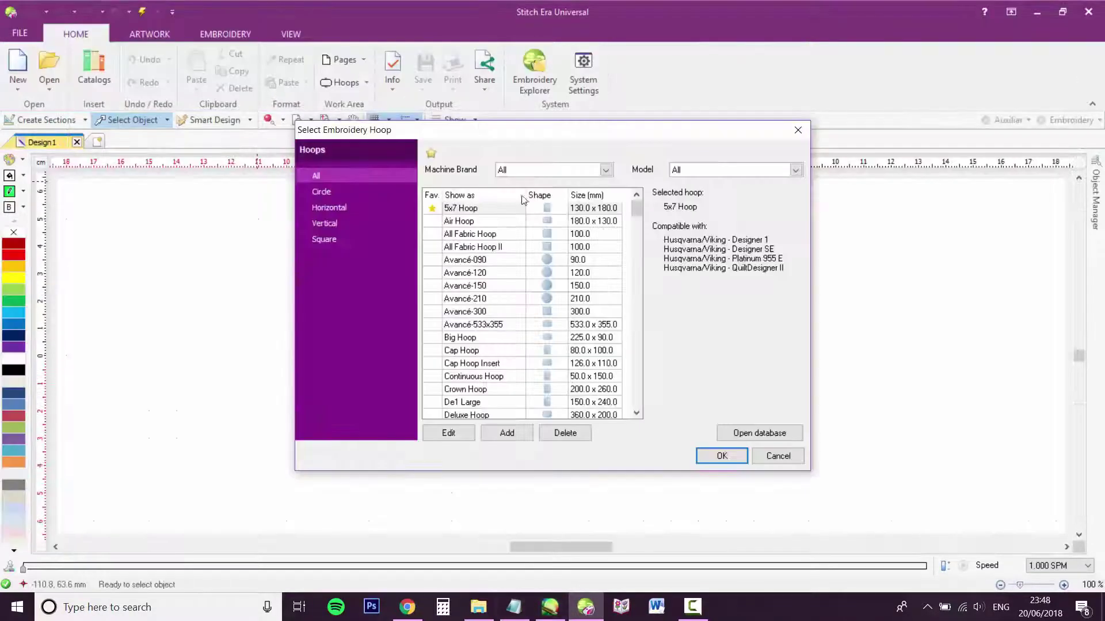
{"action": "left_click_drag", "start_coordinate": [637, 214], "coordinate": [626, 349]}
{"action": "left_click", "coordinate": [603, 352]}
{"action": "left_click", "coordinate": [736, 458]}
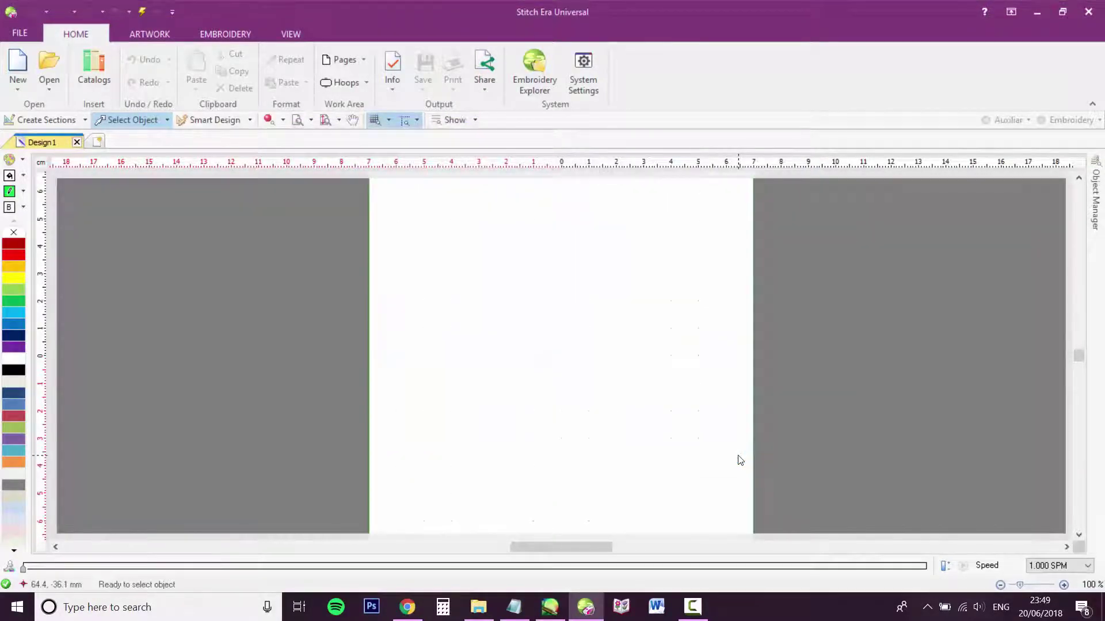
Set the embroidery design's material to Fleece.
{"action": "left_click", "coordinate": [215, 38]}
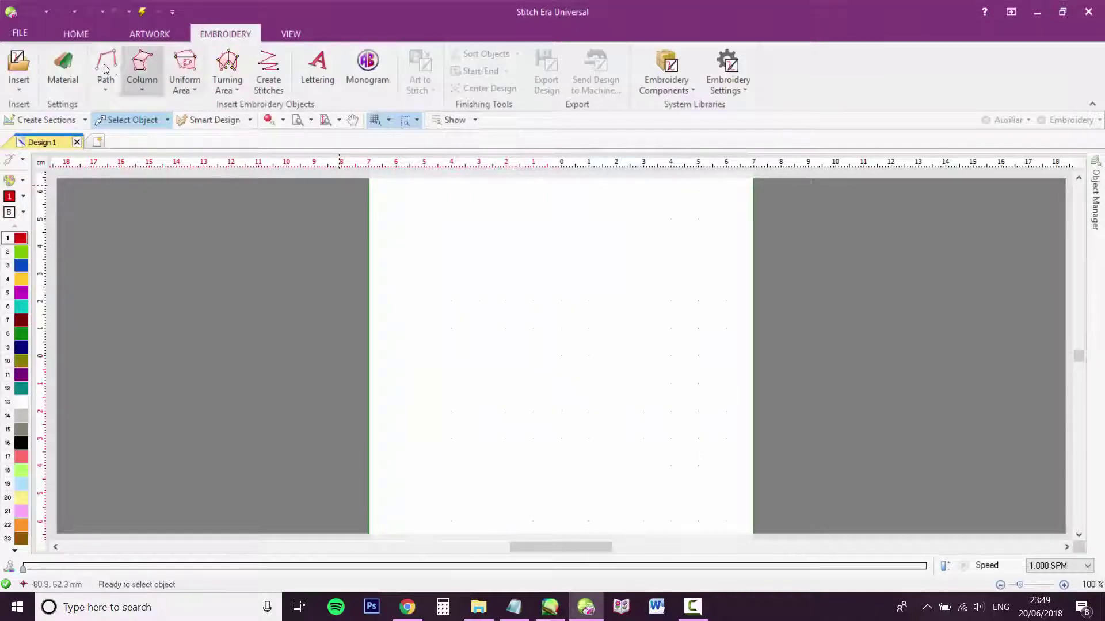
{"action": "left_click", "coordinate": [72, 65]}
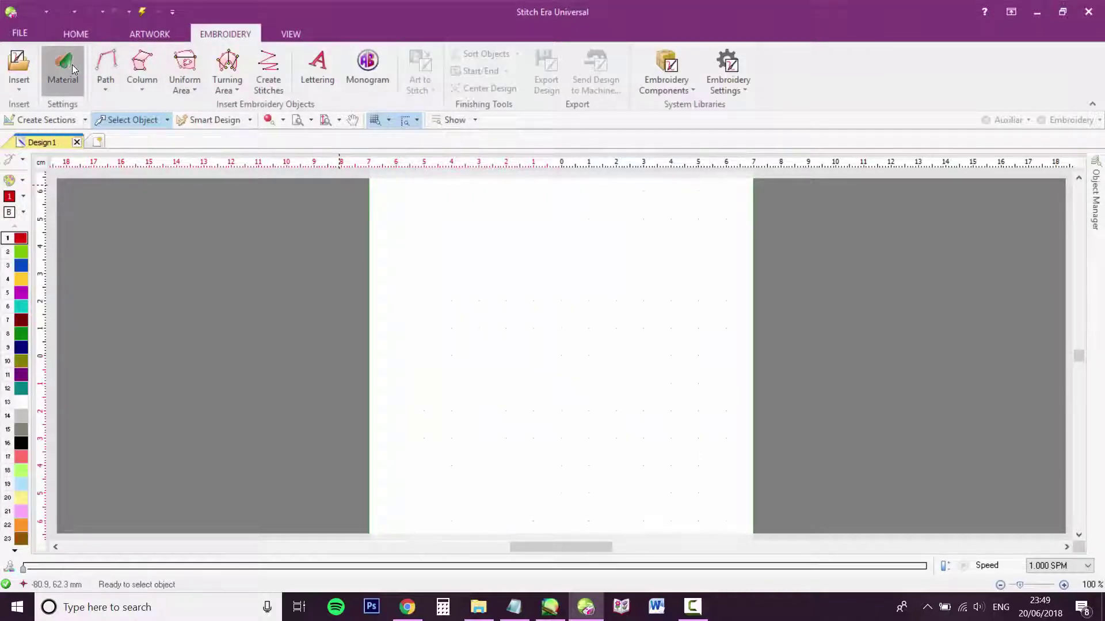
{"action": "left_click", "coordinate": [478, 289]}
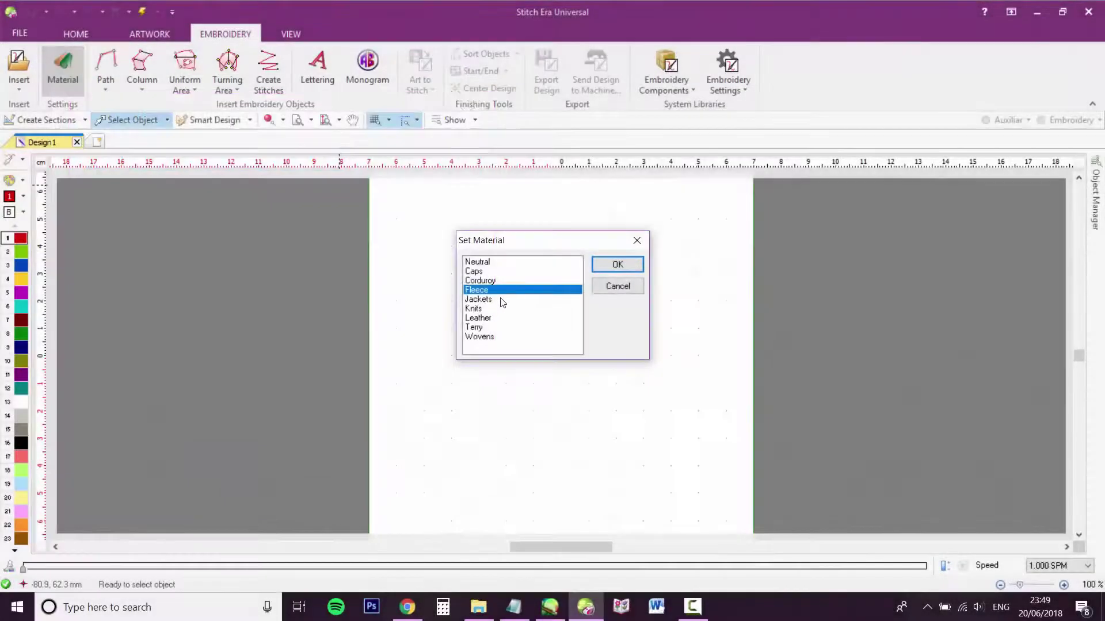
{"action": "left_click", "coordinate": [611, 264]}
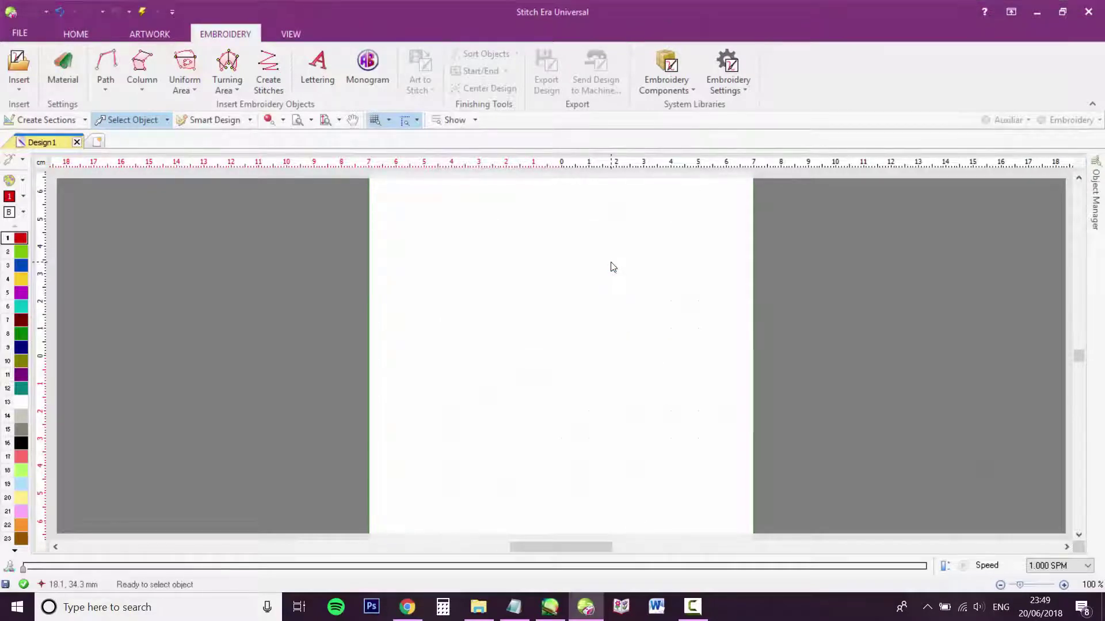
Open the purple eye image with the heart highlight and pink background as artwork in the design.
{"action": "left_click", "coordinate": [154, 35]}
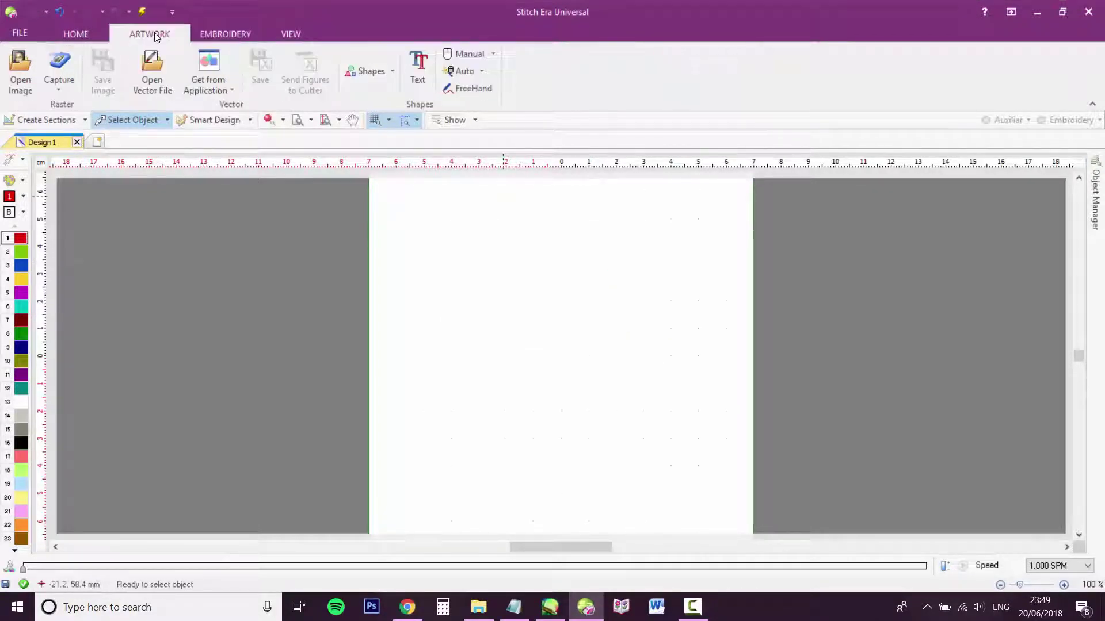
{"action": "left_click", "coordinate": [20, 69]}
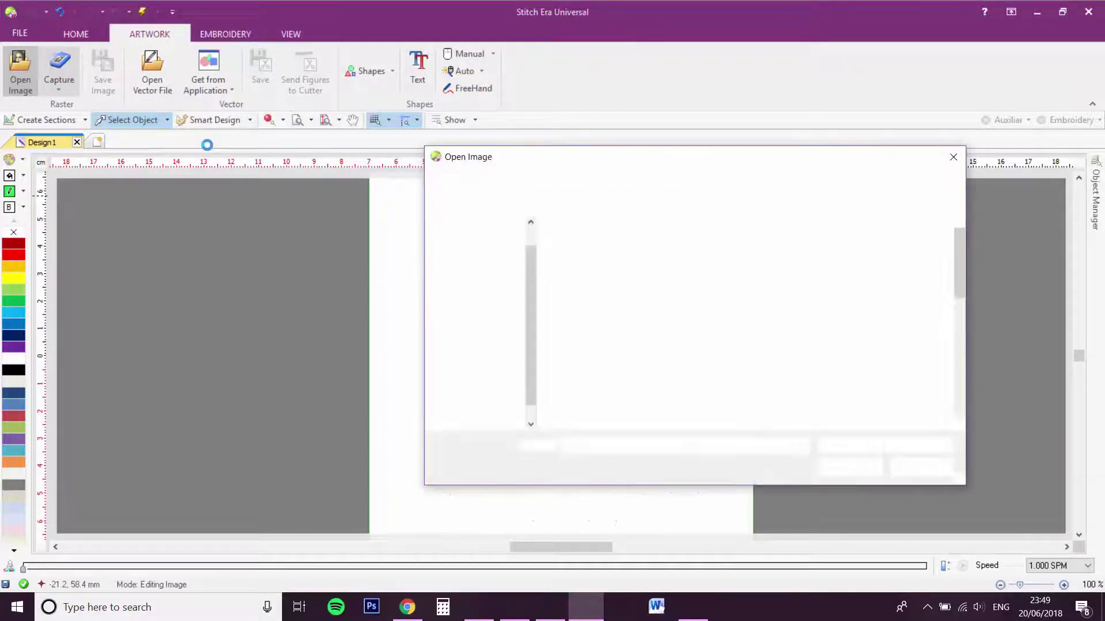
{"action": "left_click_drag", "start_coordinate": [960, 258], "coordinate": [962, 355]}
{"action": "left_click", "coordinate": [614, 267]}
{"action": "double_click", "coordinate": [615, 267]}
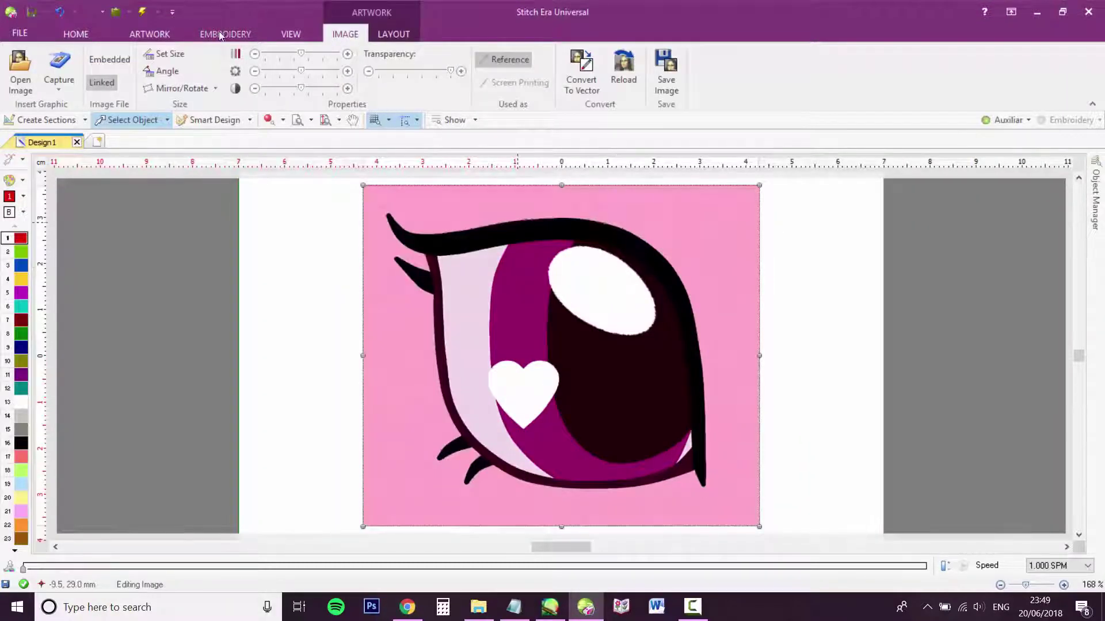
Crop the eye image closer around the lashes and the lower edge of the eye.
{"action": "left_click", "coordinate": [225, 34]}
{"action": "left_click", "coordinate": [393, 34]}
{"action": "left_click", "coordinate": [237, 73]}
{"action": "left_click_drag", "start_coordinate": [378, 197], "coordinate": [719, 492]}
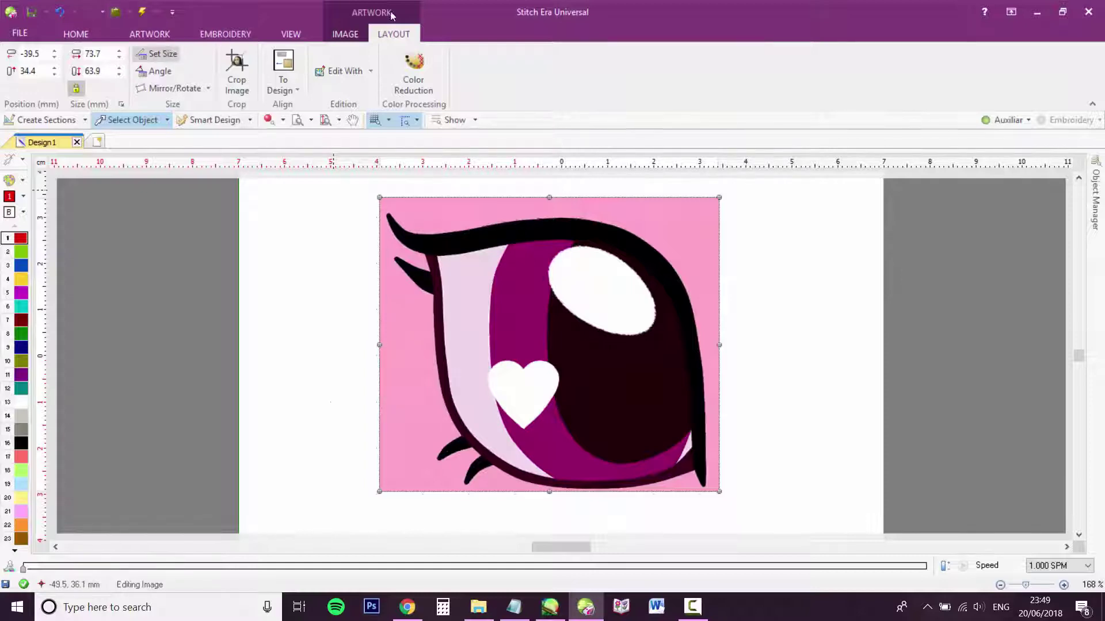
Measure across the eye's full width and scale the image proportionally to 53.4 × 46.3 mm.
{"action": "left_click", "coordinate": [156, 53]}
{"action": "left_click_drag", "start_coordinate": [385, 214], "coordinate": [708, 217]}
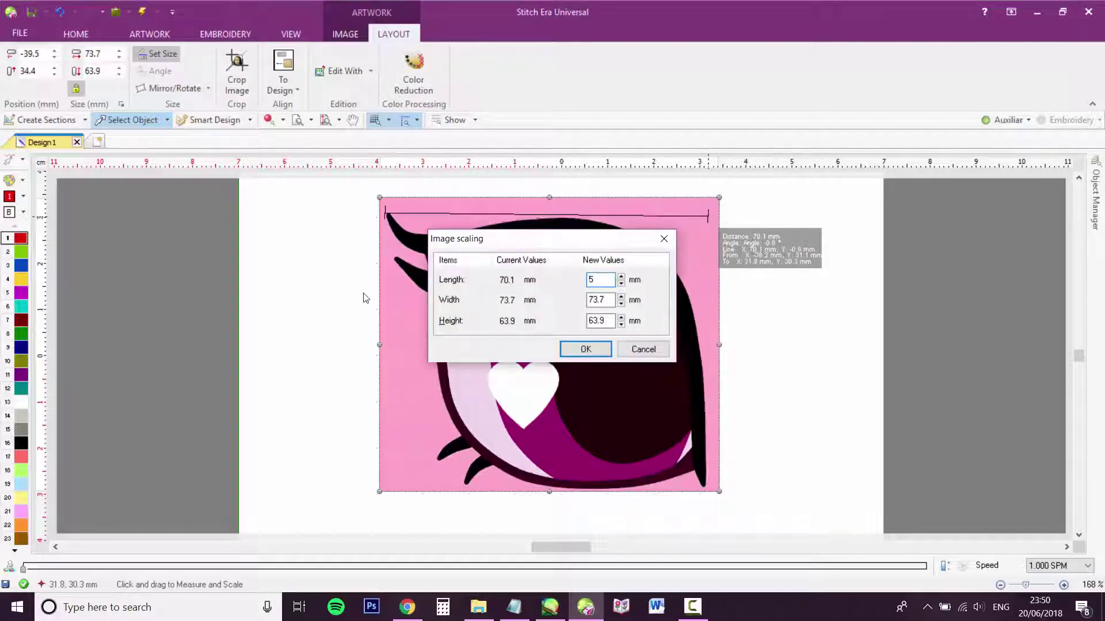
{"action": "left_click", "coordinate": [585, 349]}
Run Color Reduction on the eye image, filtering it to 6 colours, and apply the filtered result.
{"action": "left_click", "coordinate": [410, 71]}
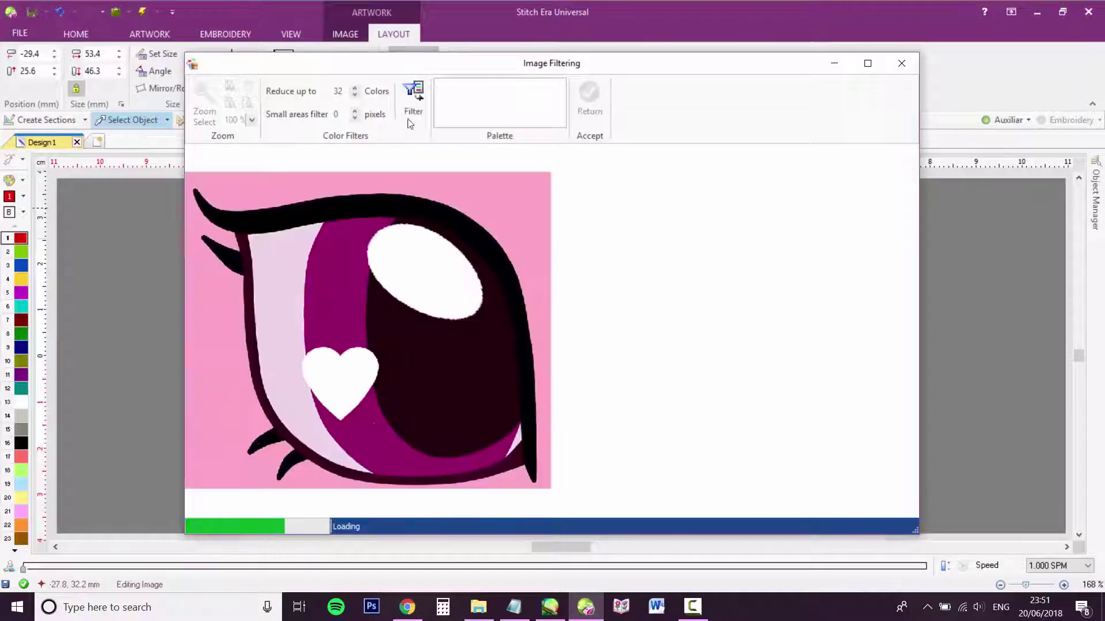
{"action": "left_click", "coordinate": [414, 88]}
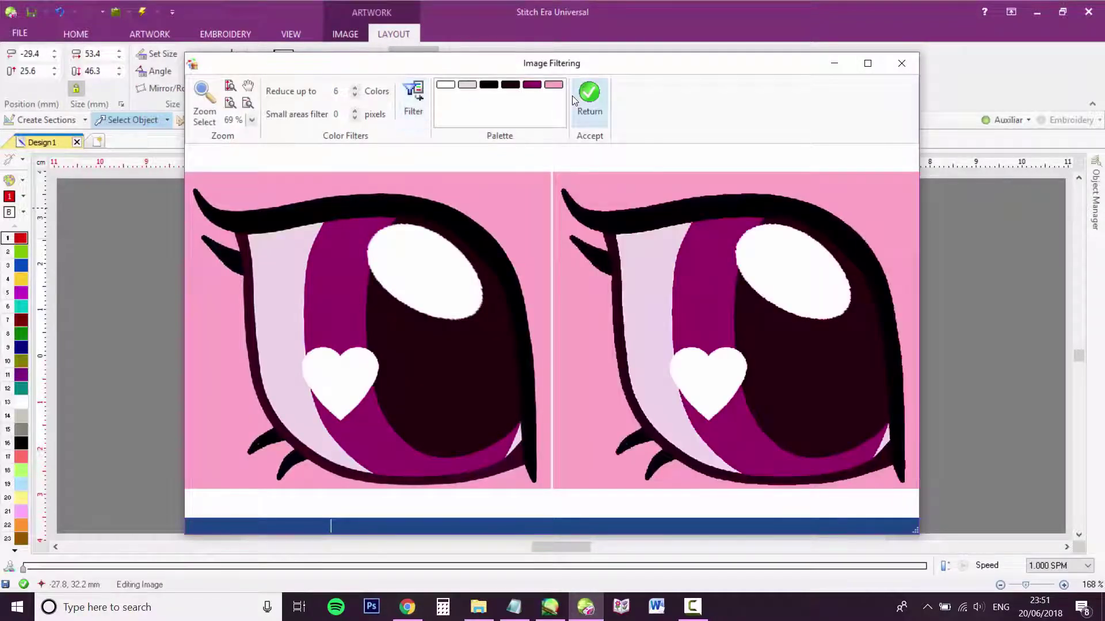
{"action": "left_click", "coordinate": [588, 95]}
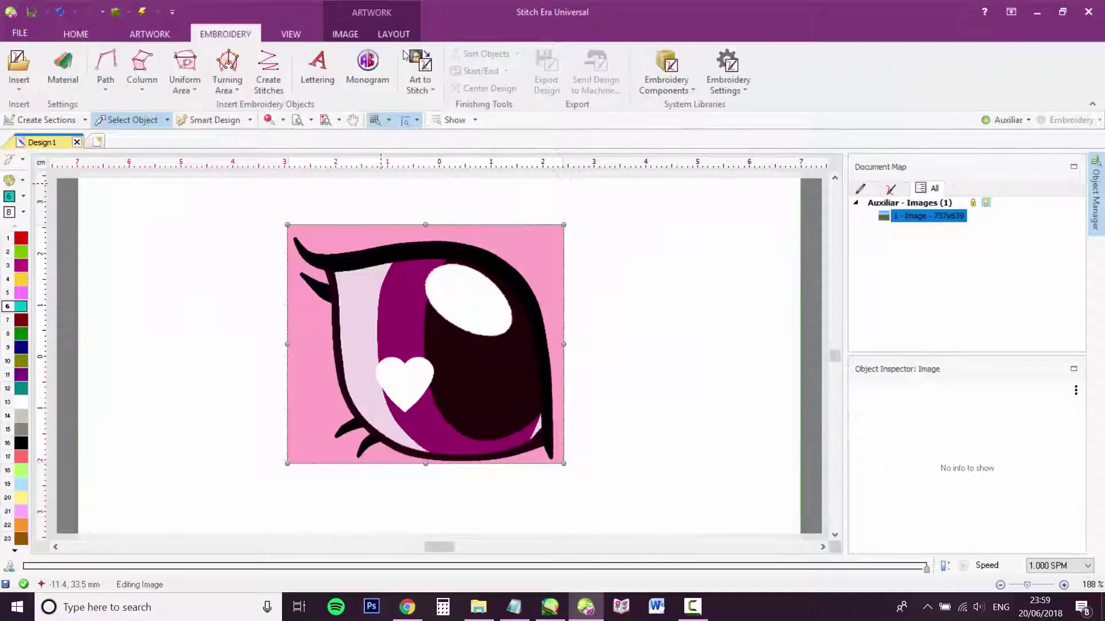
Convert the eye image automatically into embroidery sections with the intelligent Art to Stitch conversion, using Fill Areas and Borderlines.
{"action": "left_click", "coordinate": [415, 64]}
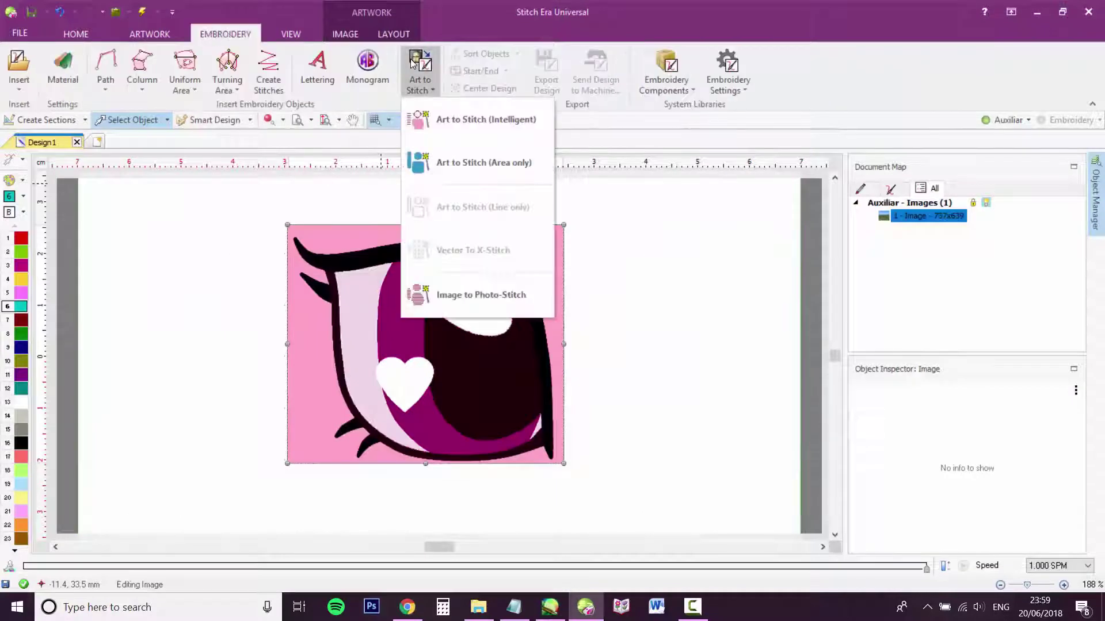
{"action": "left_click", "coordinate": [452, 113]}
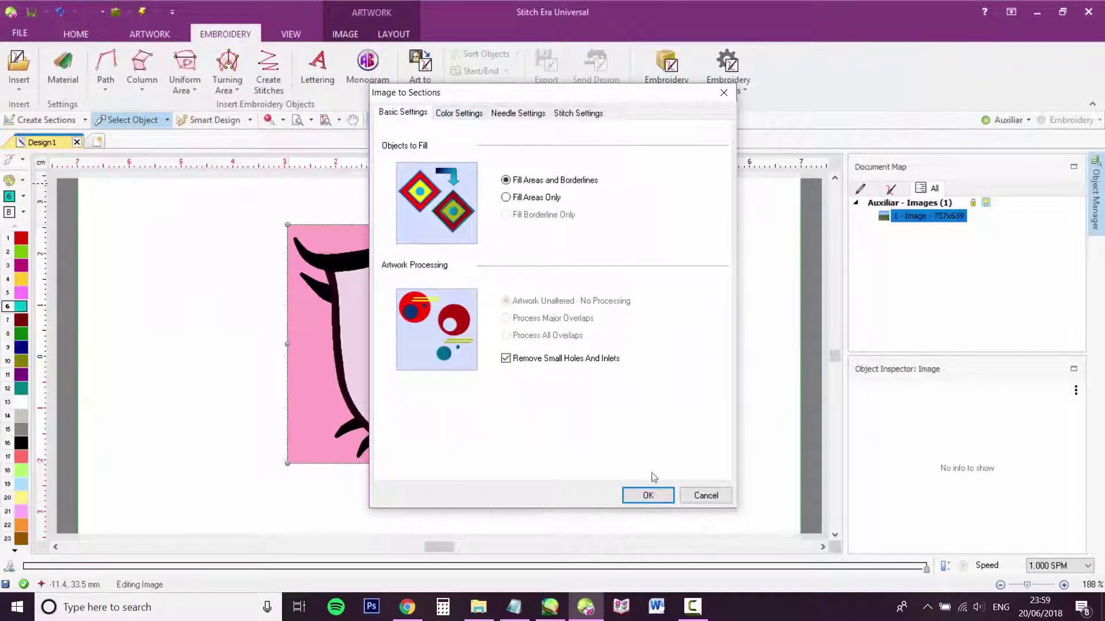
{"action": "left_click", "coordinate": [650, 497]}
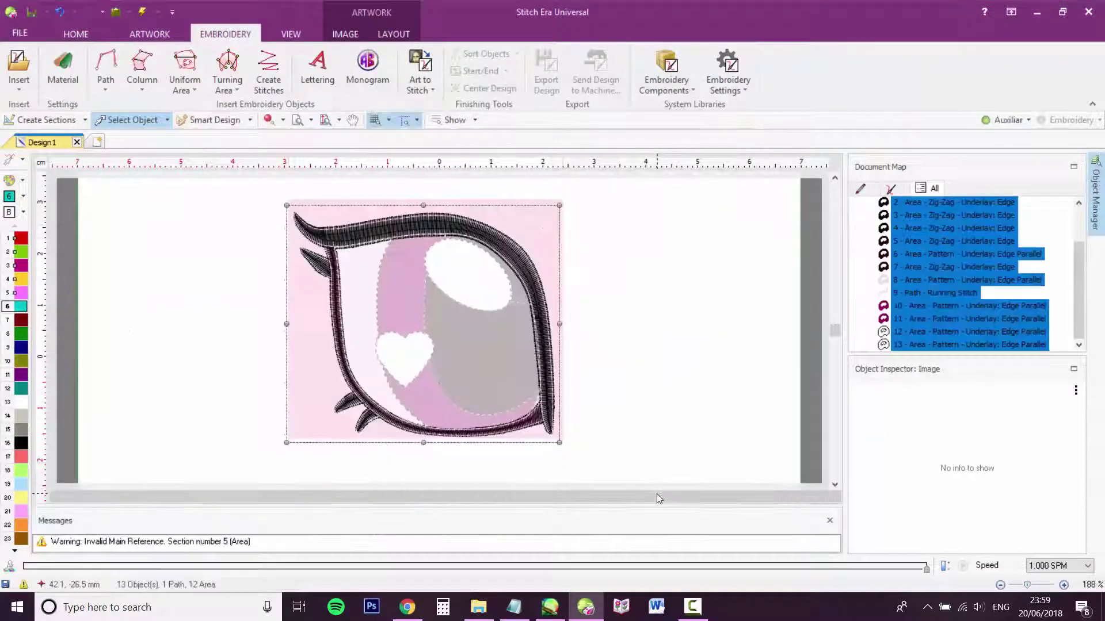
{"action": "left_click", "coordinate": [592, 251]}
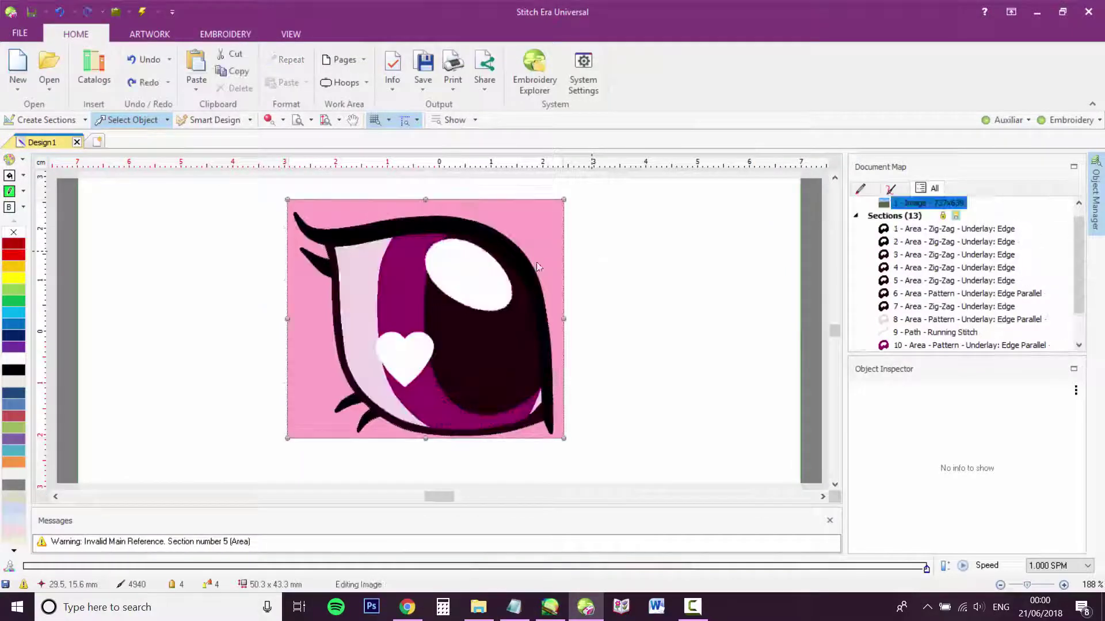
{"action": "left_click", "coordinate": [247, 33]}
{"action": "left_click", "coordinate": [419, 74]}
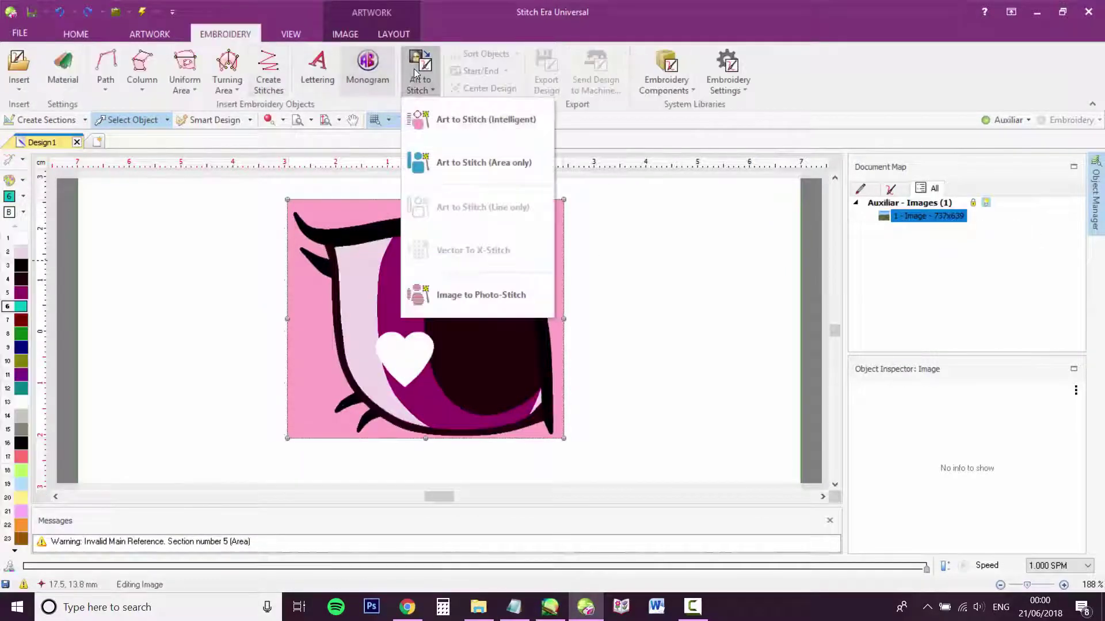
{"action": "left_click", "coordinate": [477, 115]}
{"action": "left_click", "coordinate": [637, 495]}
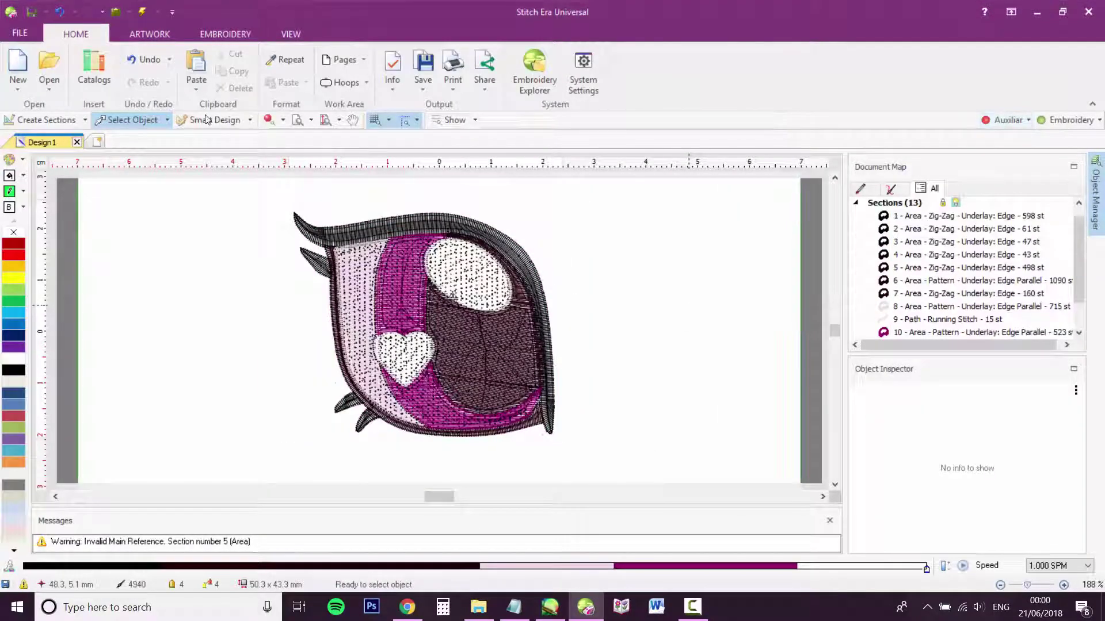
Preview the converted eye as realistic stitches and inspect the zig-zag sections 1, 3, 4 and 5 individually.
{"action": "left_click", "coordinate": [268, 120]}
{"action": "left_click", "coordinate": [268, 120]}
{"action": "left_click", "coordinate": [269, 119]}
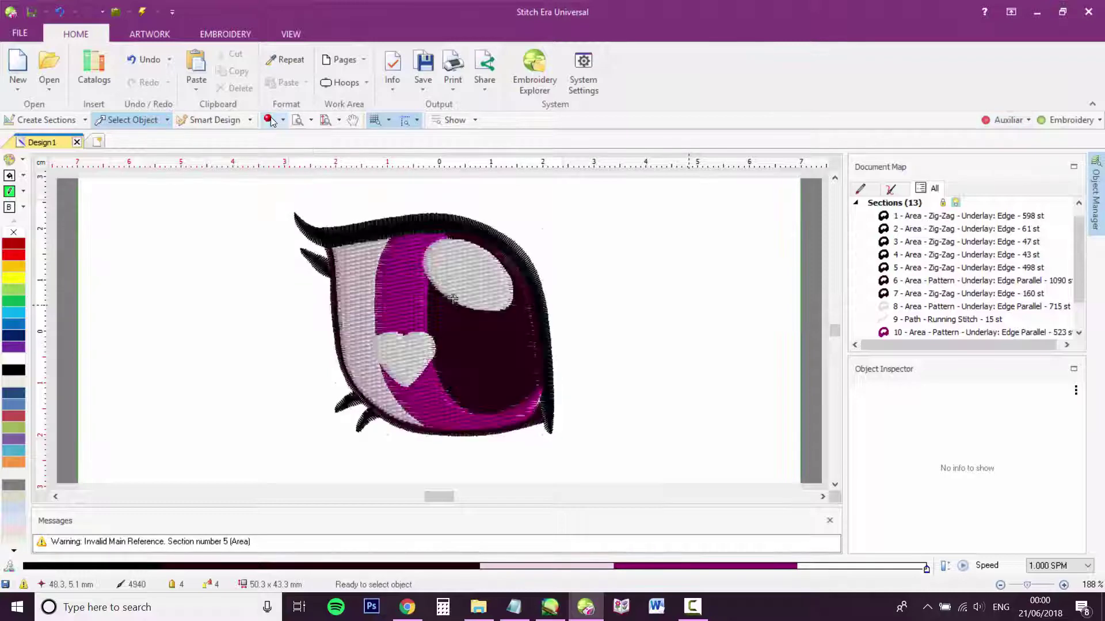
{"action": "left_click", "coordinate": [978, 217]}
{"action": "left_click", "coordinate": [1035, 242]}
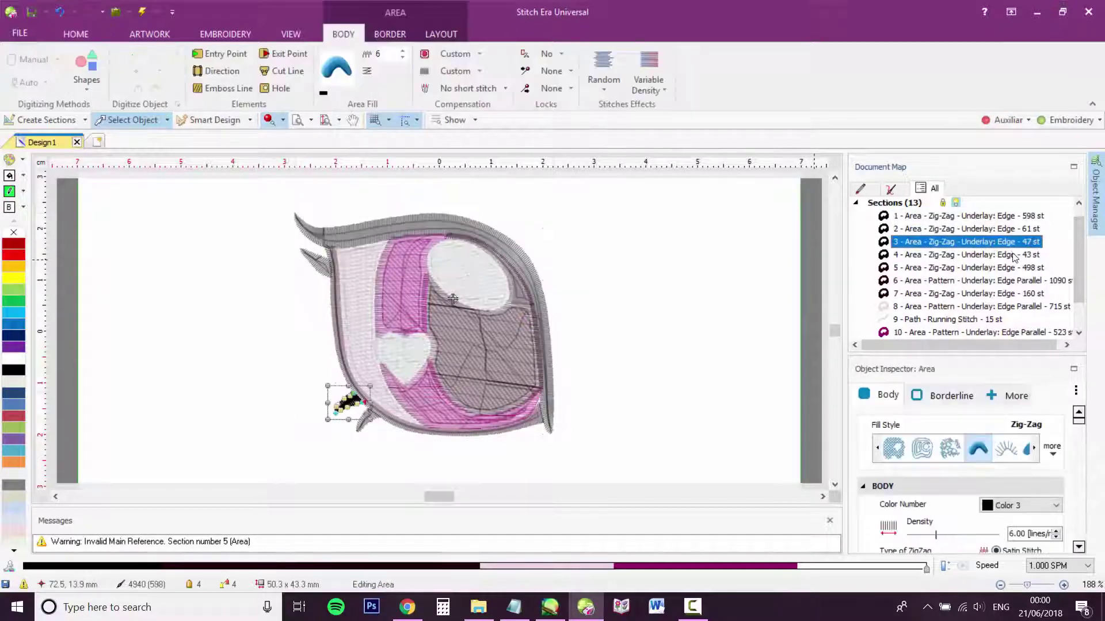
{"action": "left_click", "coordinate": [1016, 255]}
{"action": "left_click", "coordinate": [1015, 268]}
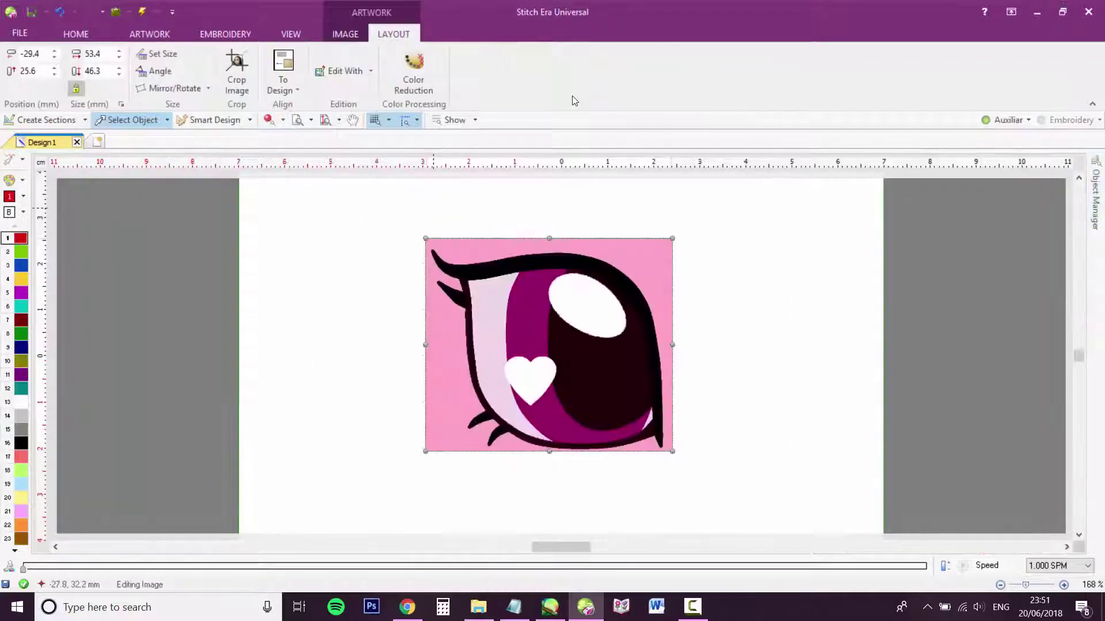
Create a stitch area in colour 2 by automatically tracing the pale lilac band along the inner side of the eye.
{"action": "left_click", "coordinate": [84, 120]}
{"action": "mouse_move", "coordinate": [107, 199]}
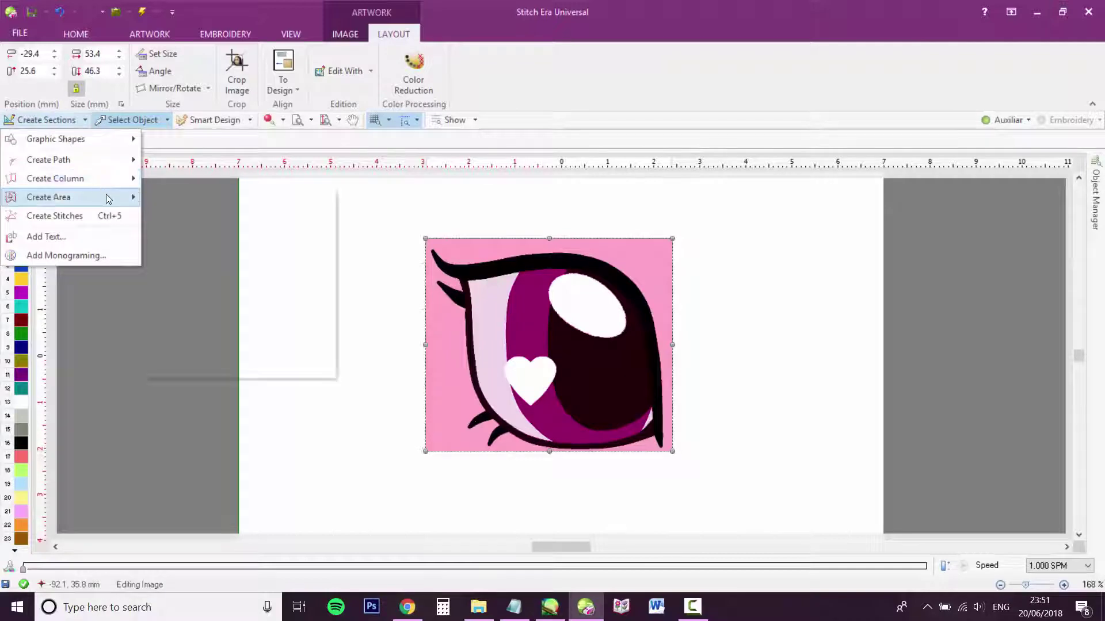
{"action": "left_click", "coordinate": [168, 205]}
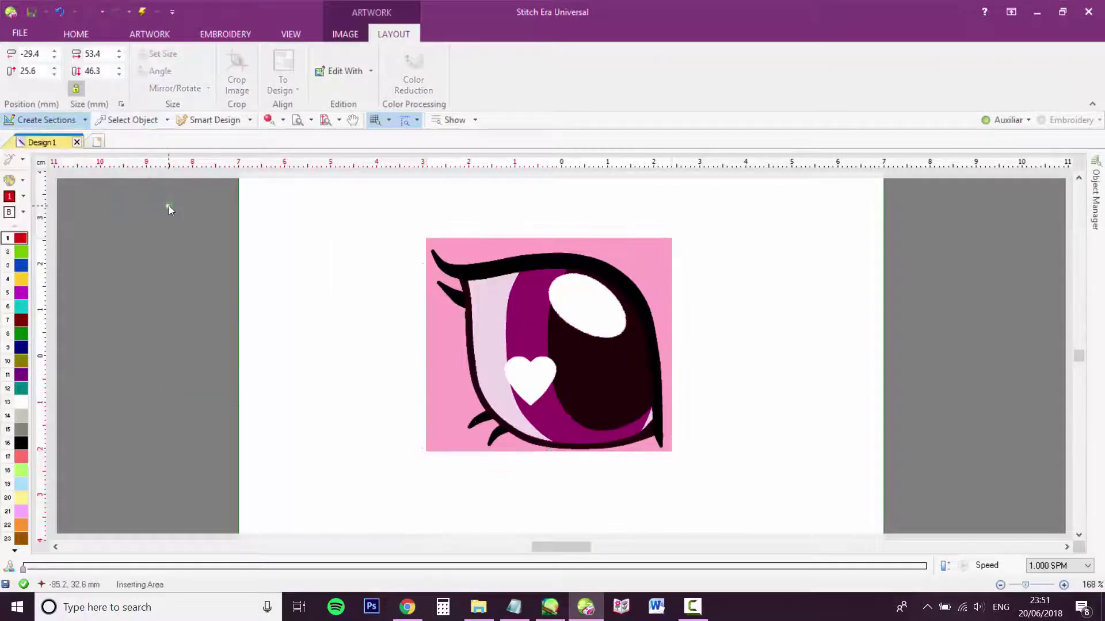
{"action": "left_click", "coordinate": [45, 84]}
{"action": "left_click", "coordinate": [26, 99]}
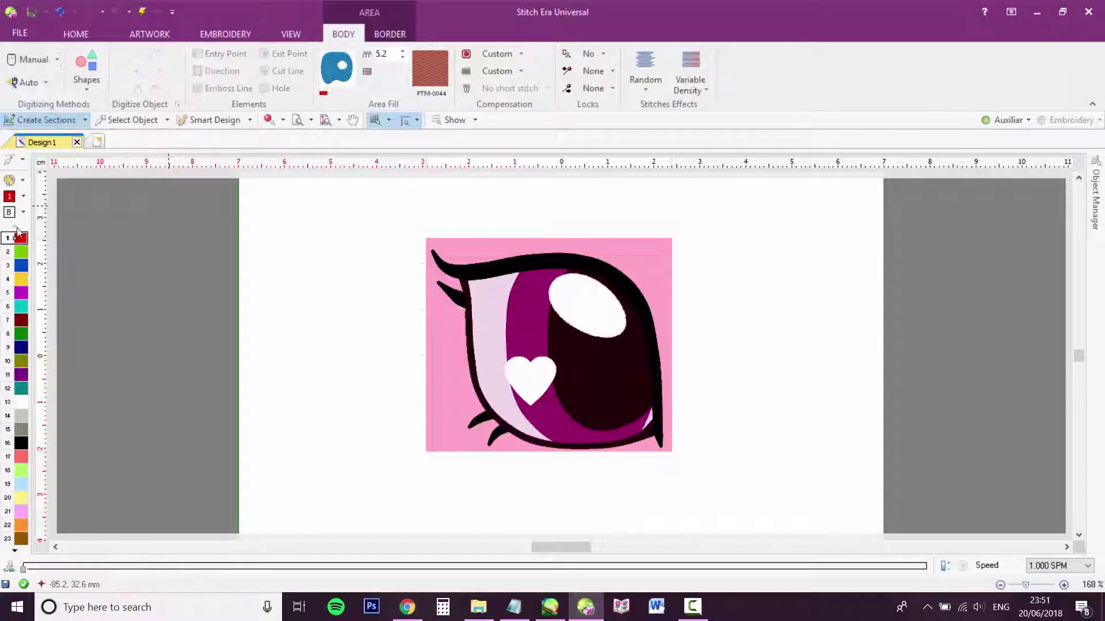
{"action": "right_click", "coordinate": [484, 337]}
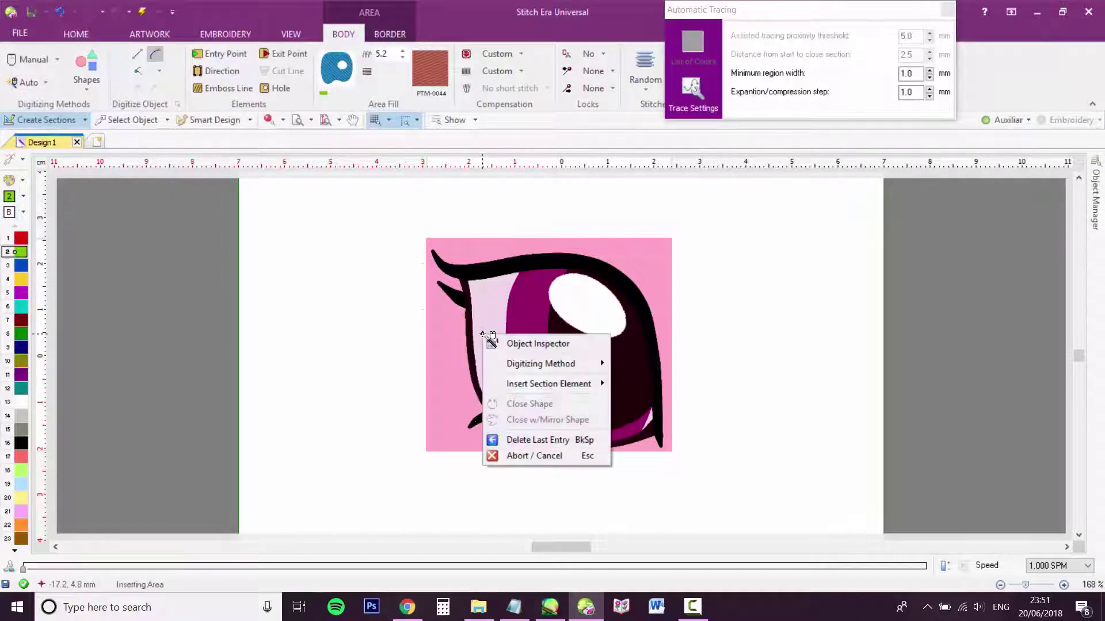
{"action": "left_click", "coordinate": [482, 316]}
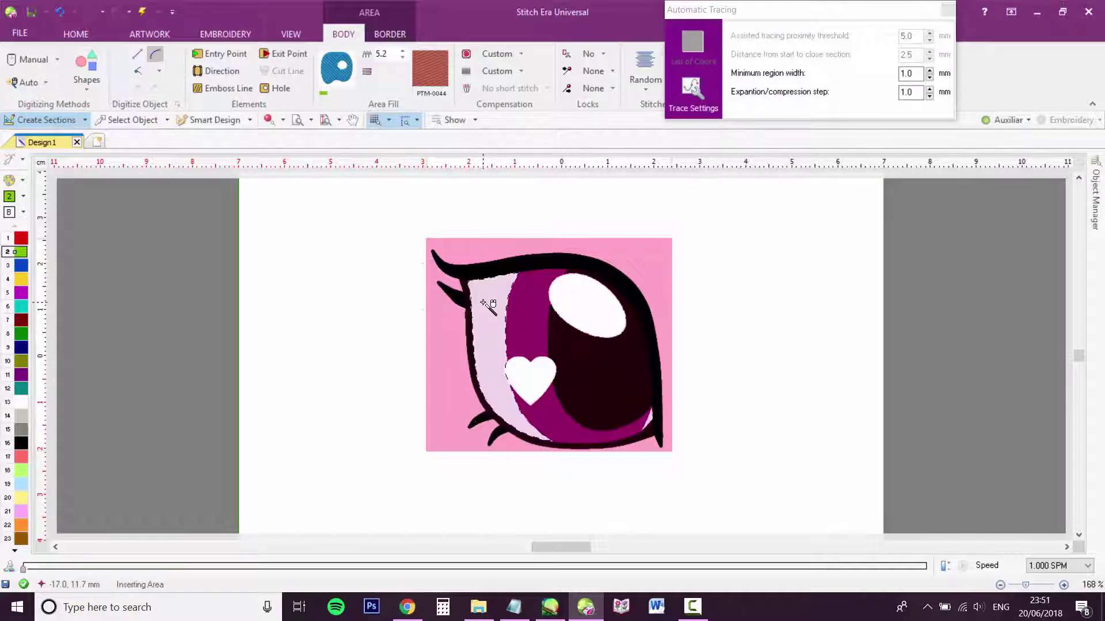
{"action": "key", "text": "Return"}
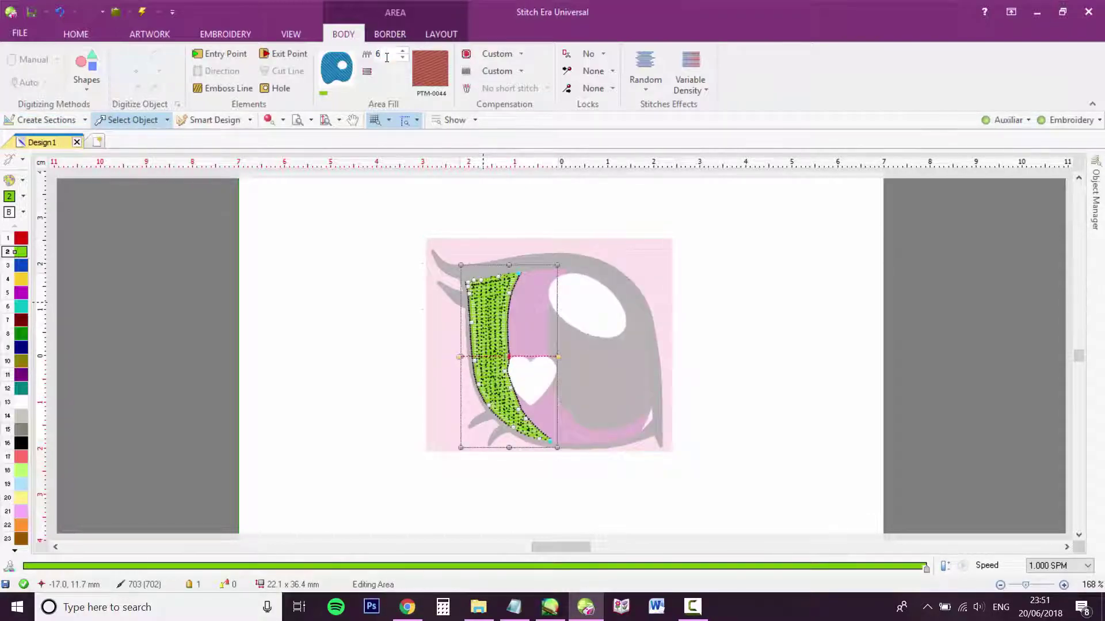
{"action": "left_click", "coordinate": [144, 375]}
Change palette colour 3 to magenta with hue 323, RGB 194, 0, 119.
{"action": "left_click", "coordinate": [20, 265]}
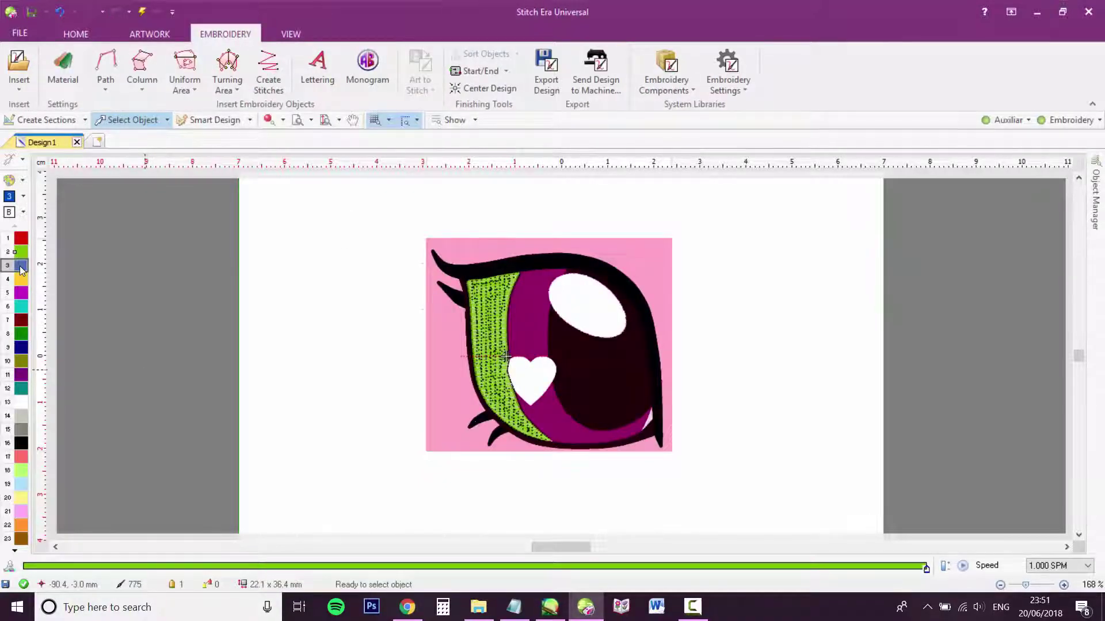
{"action": "double_click", "coordinate": [21, 268]}
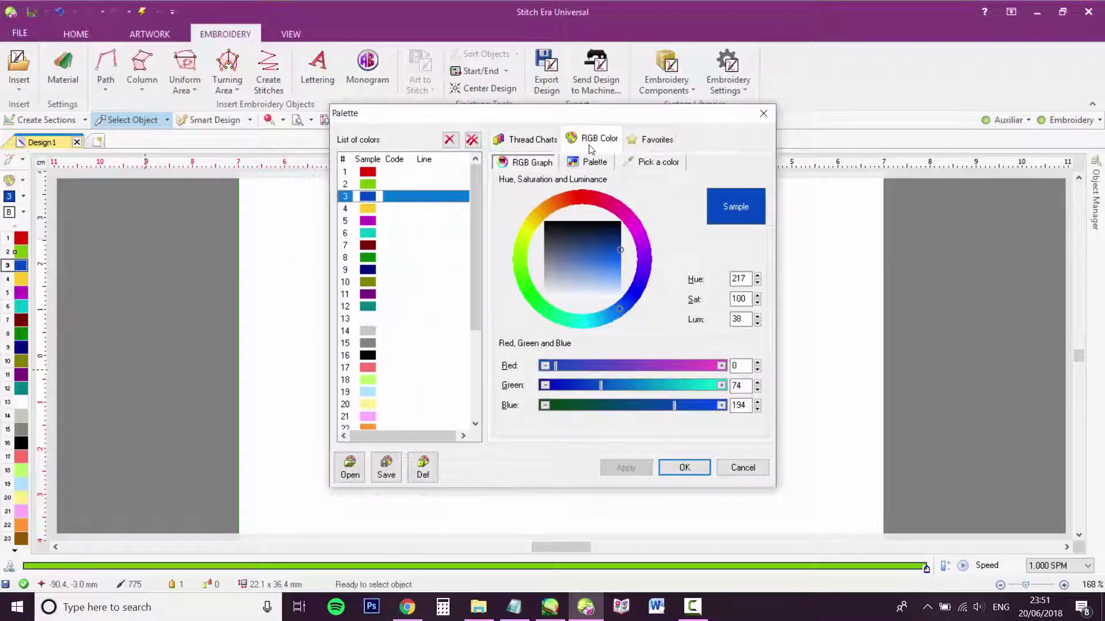
{"action": "left_click", "coordinate": [621, 212]}
{"action": "left_click", "coordinate": [626, 467]}
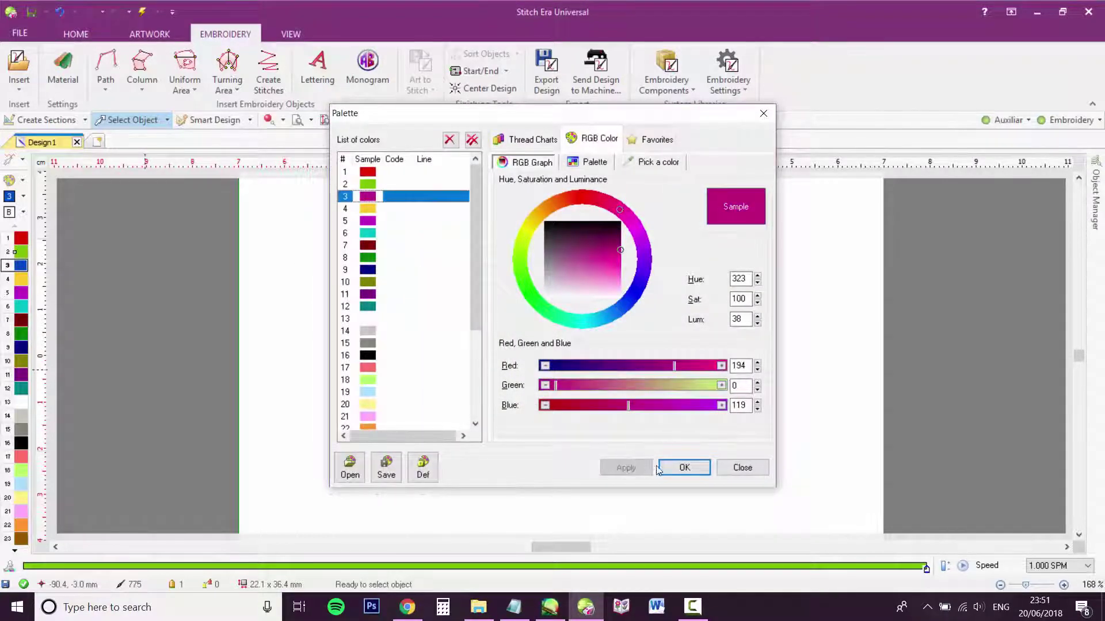
{"action": "left_click", "coordinate": [684, 467]}
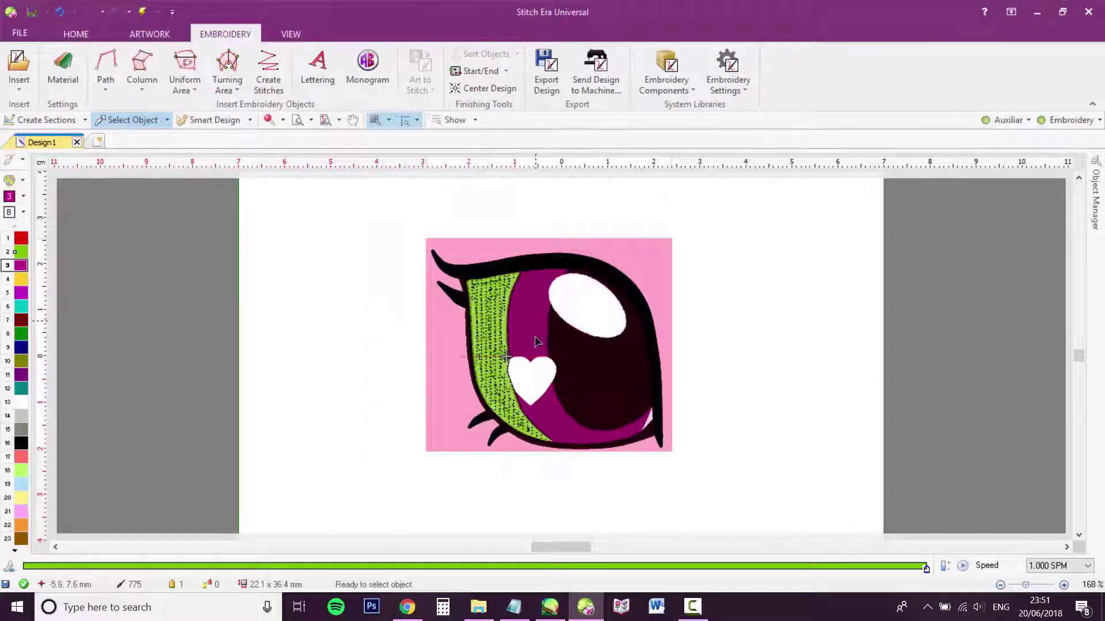
Create an automatically traced stitch area in colour 3 over the purple iris band above the heart.
{"action": "left_click", "coordinate": [84, 119]}
{"action": "mouse_move", "coordinate": [58, 197]}
{"action": "left_click", "coordinate": [250, 196]}
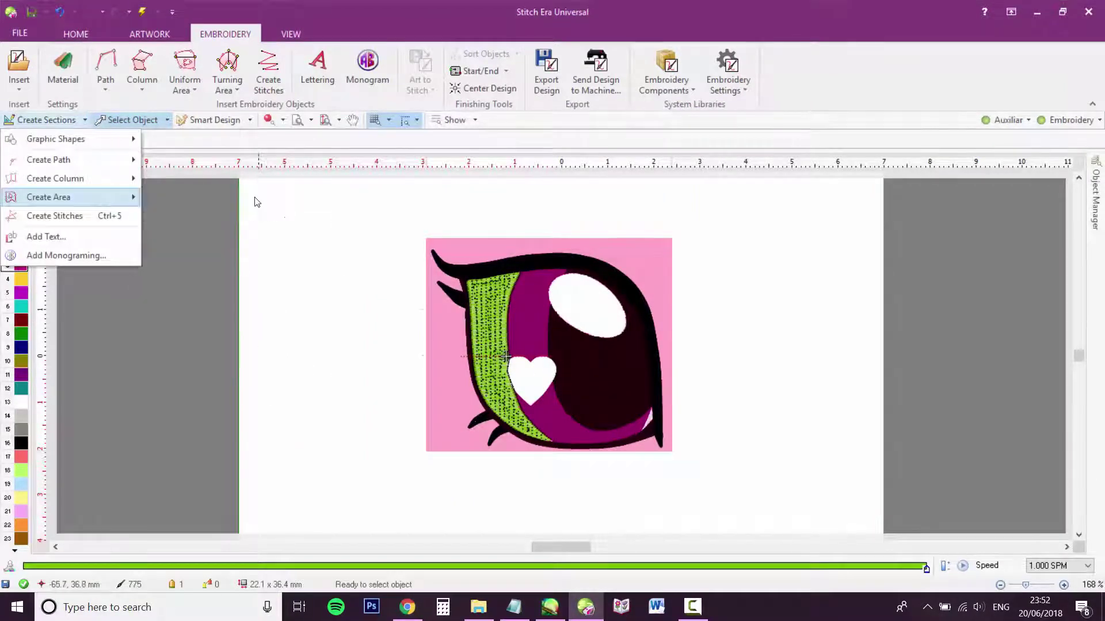
{"action": "left_click", "coordinate": [528, 325]}
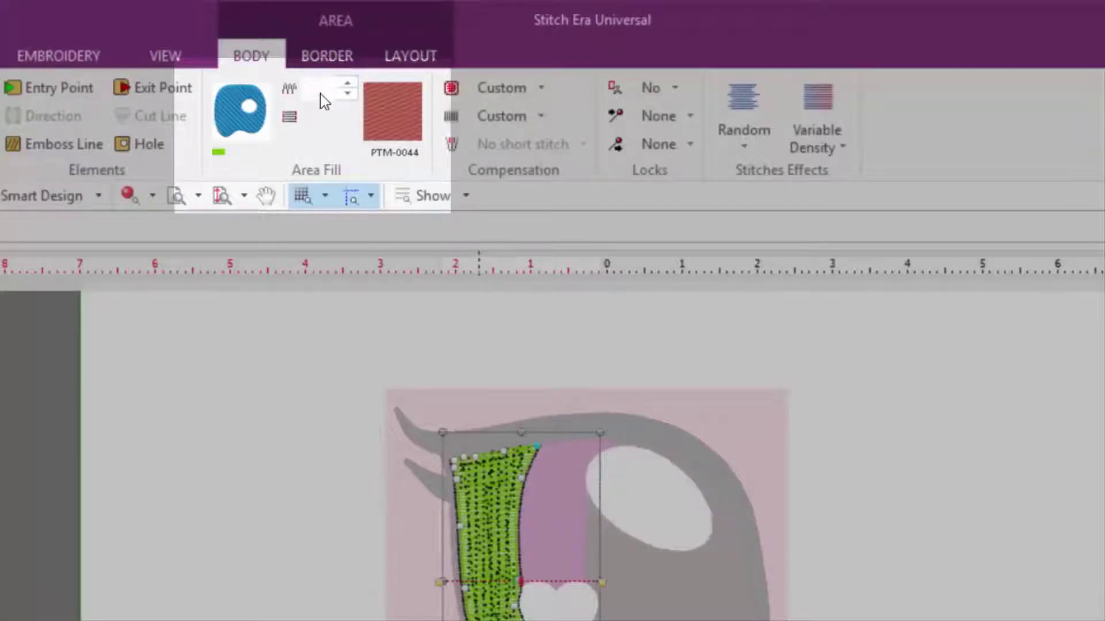
Set the fill density of the green area to 6.
{"action": "double_click", "coordinate": [321, 92]}
{"action": "type", "text": "6"}
{"action": "key", "text": "Return"}
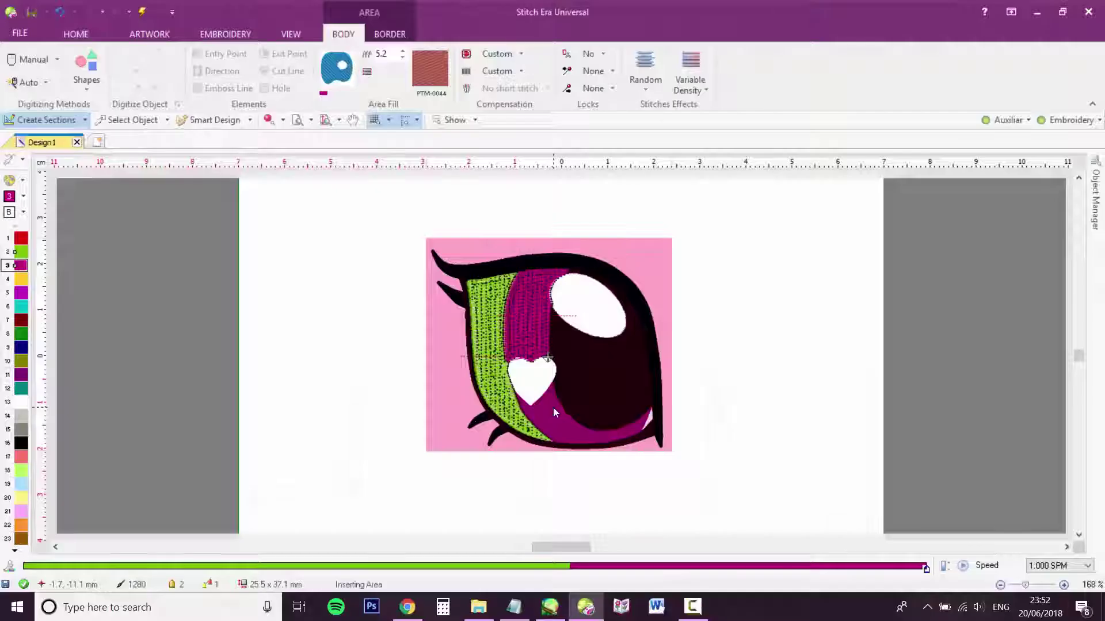
Trace the lower purple part of the iris in colour 3 and the small pale corner patch in colour 2 as stitch areas.
{"action": "left_click", "coordinate": [553, 408]}
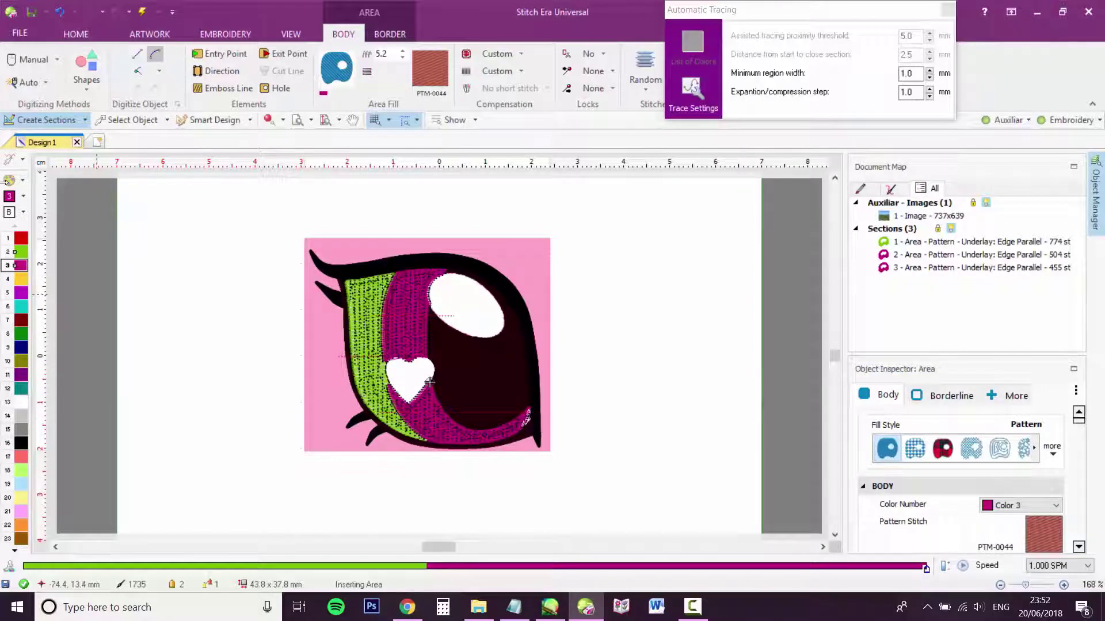
{"action": "left_click", "coordinate": [21, 252]}
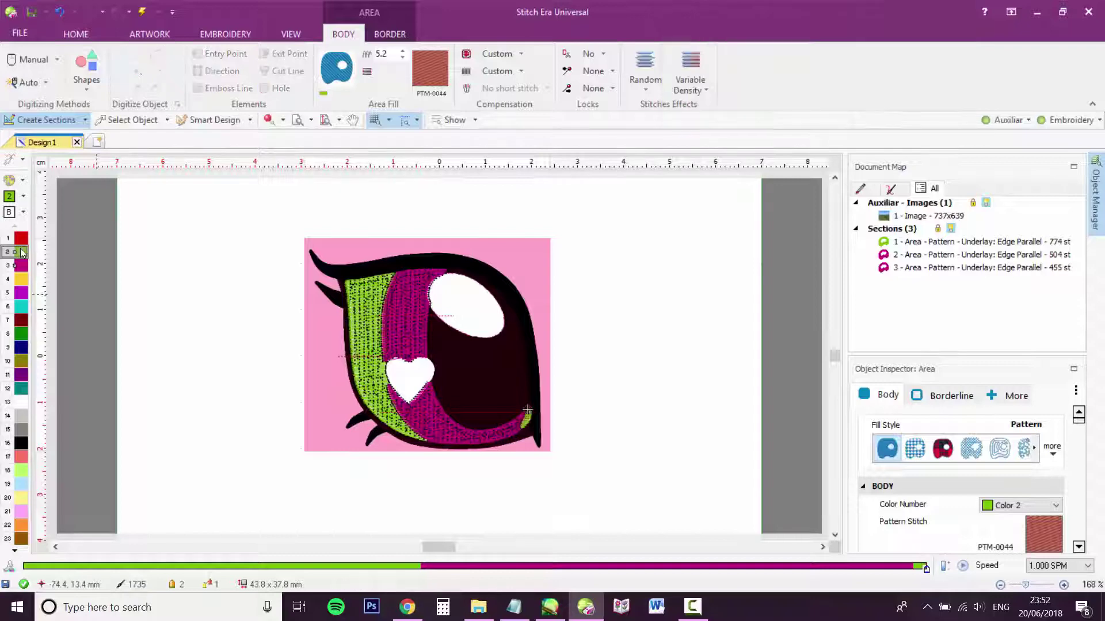
Move the small green corner area up to second place in the section order, directly after the large green area.
{"action": "left_click", "coordinate": [128, 121]}
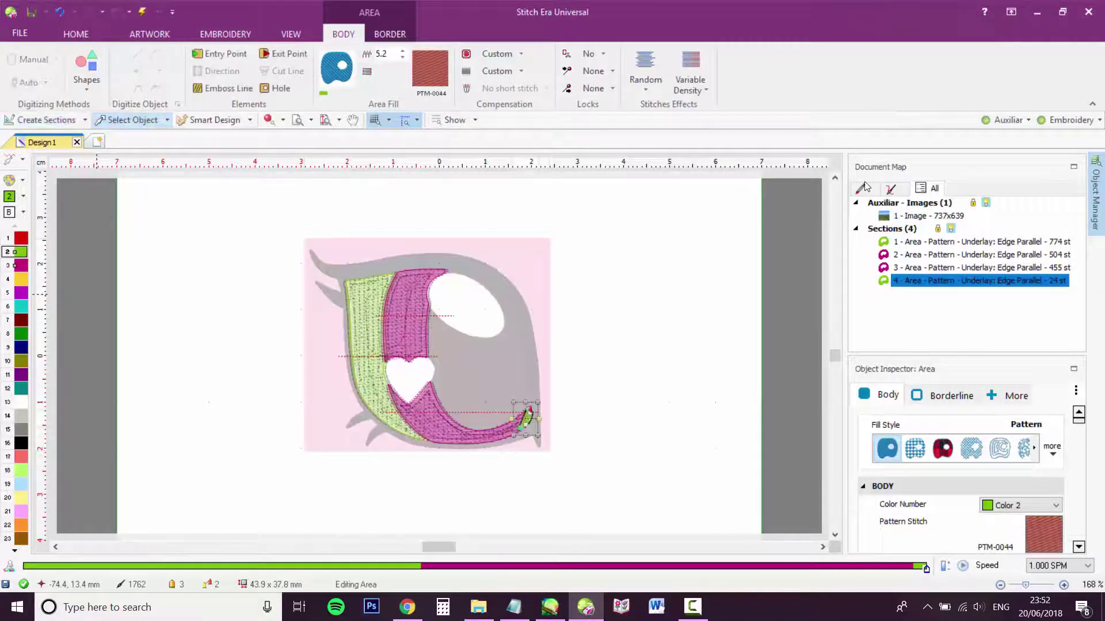
{"action": "left_click_drag", "start_coordinate": [928, 282], "coordinate": [430, 382]}
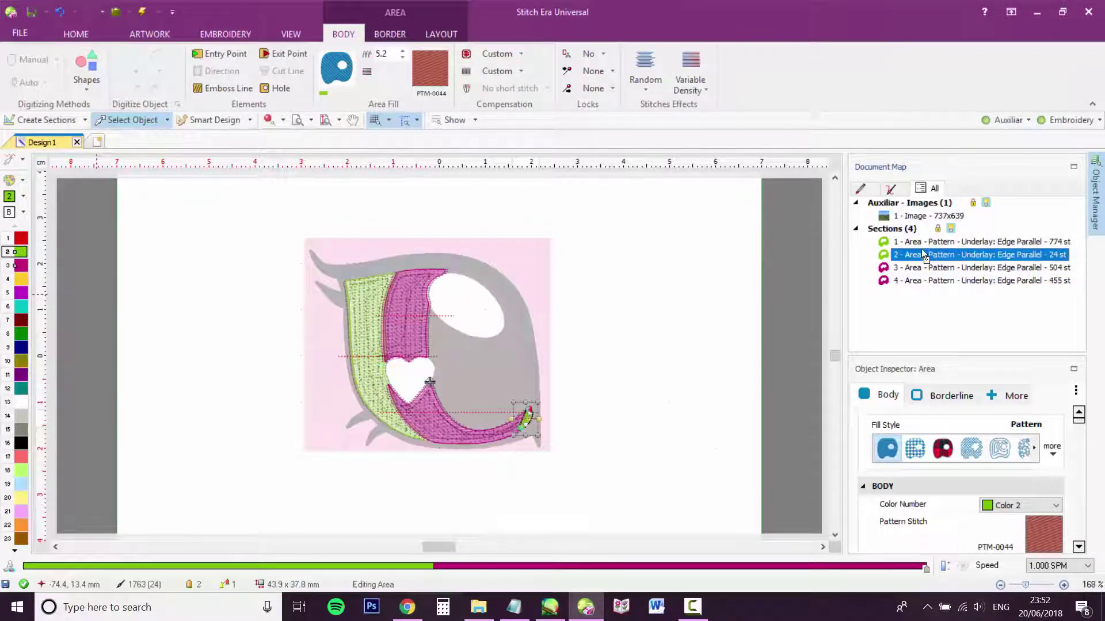
{"action": "left_click", "coordinate": [768, 311]}
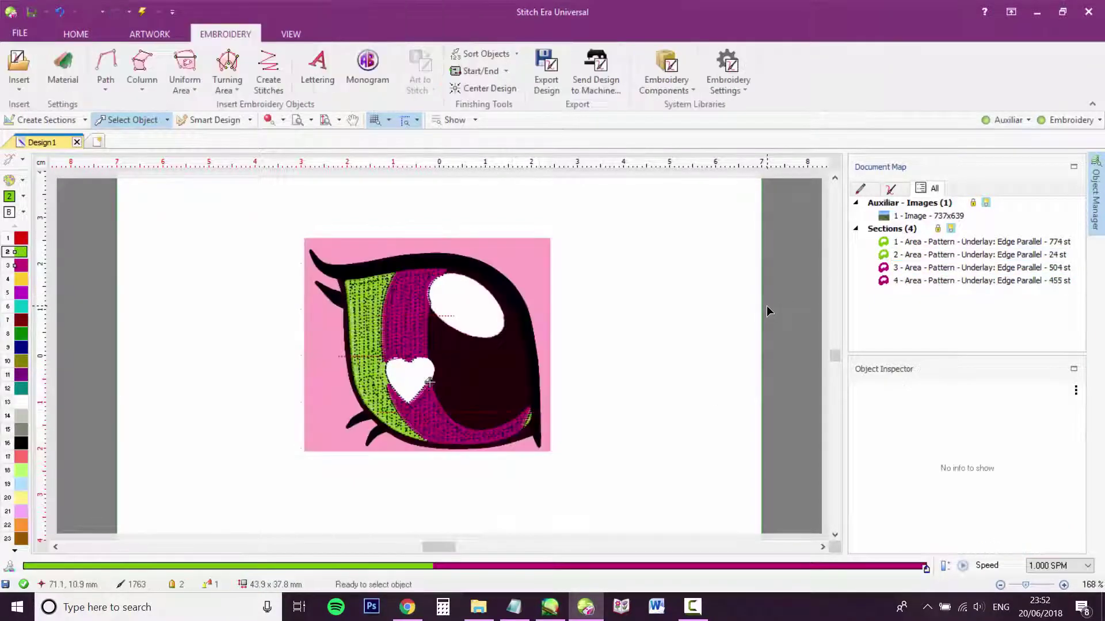
Create an automatically traced stitch area in colour 4 over the dark pupil region around the white oval highlight.
{"action": "left_click", "coordinate": [93, 122]}
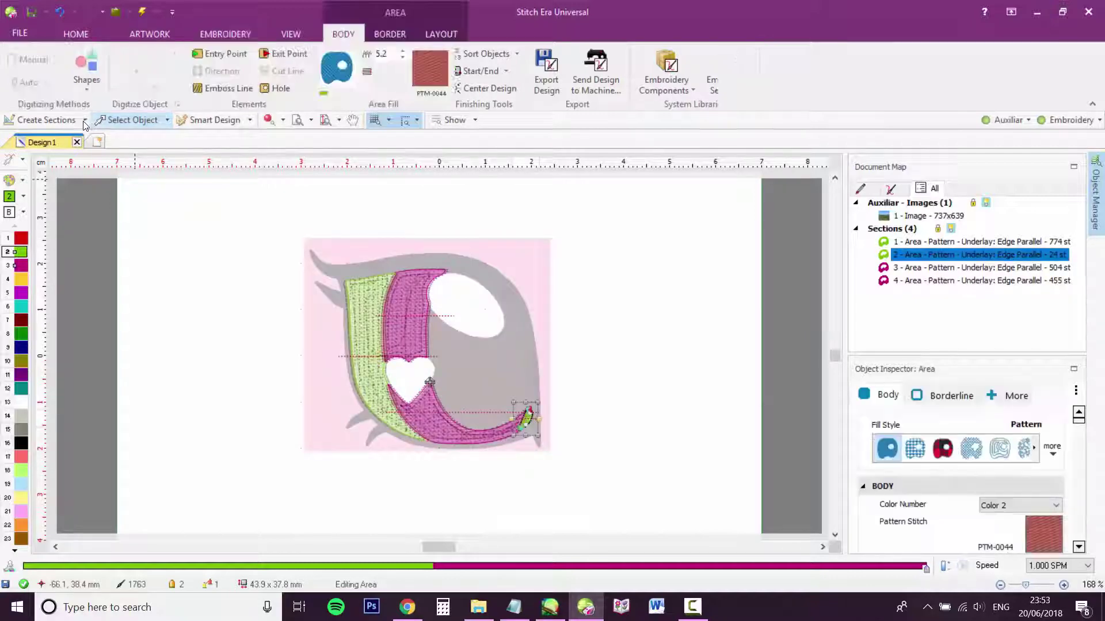
{"action": "left_click", "coordinate": [85, 120]}
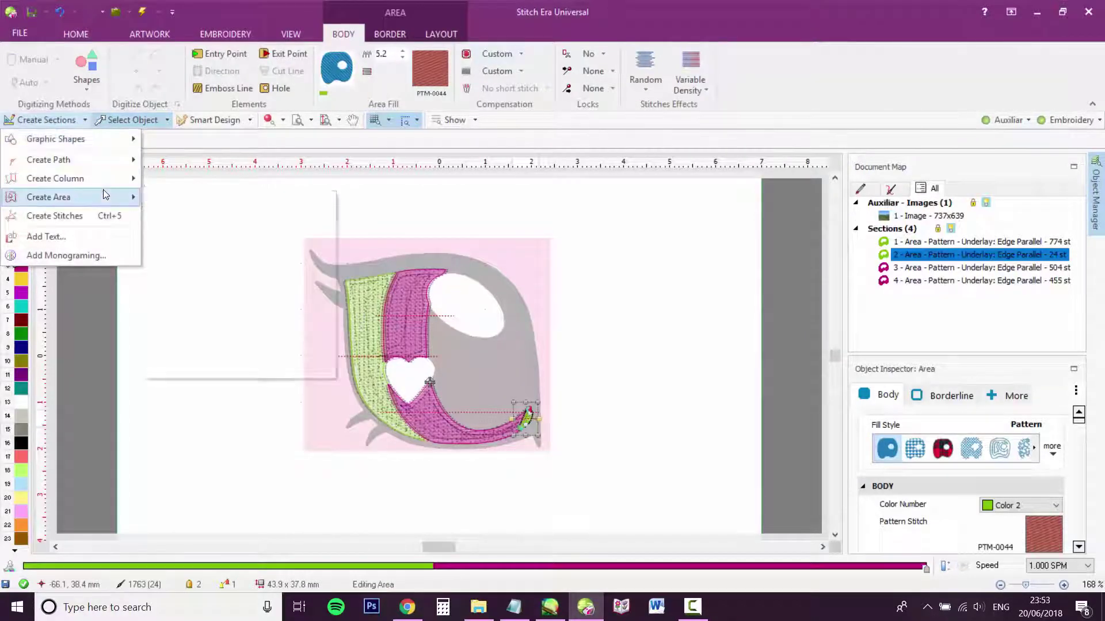
{"action": "left_click", "coordinate": [172, 197]}
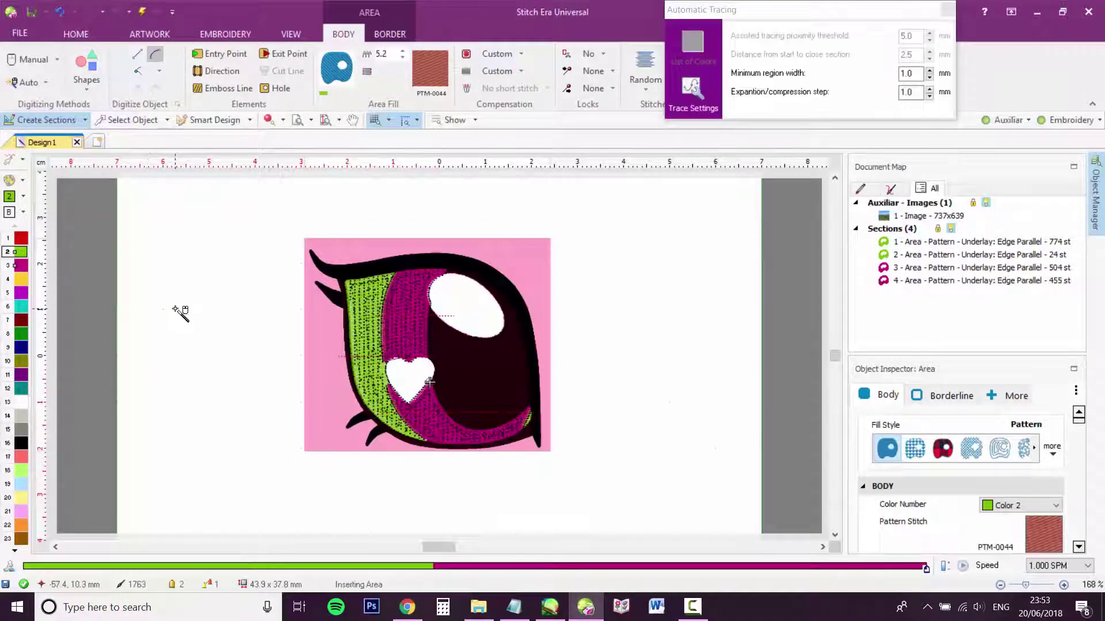
{"action": "left_click", "coordinate": [20, 279]}
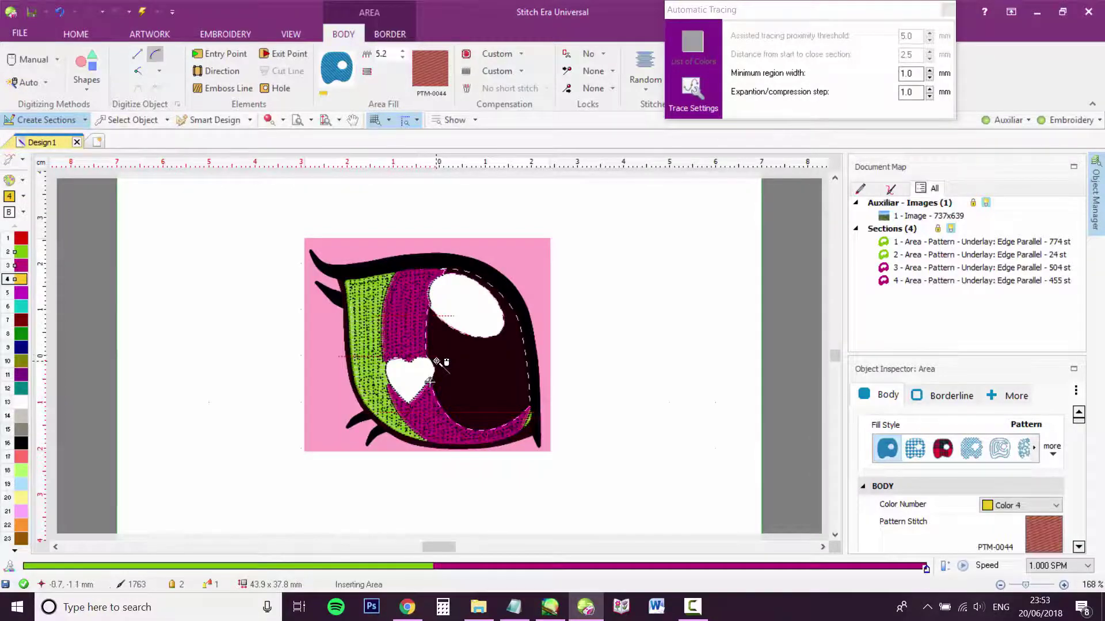
{"action": "left_click", "coordinate": [435, 362]}
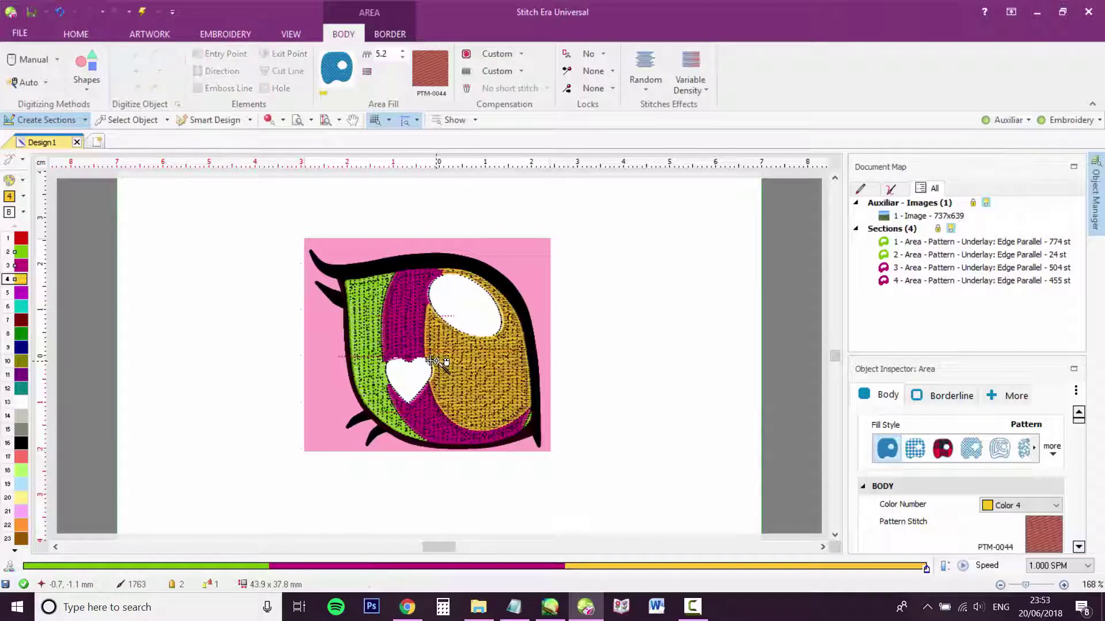
Set the fill density of the dark pupil area to 6.
{"action": "left_click", "coordinate": [150, 123]}
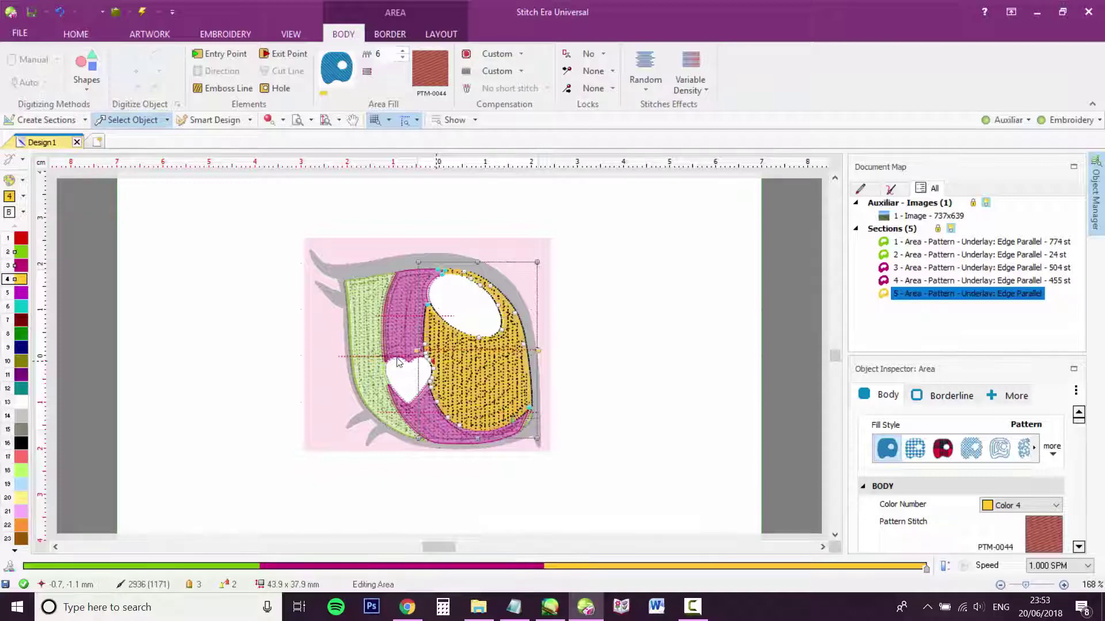
{"action": "mouse_move", "coordinate": [522, 617]}
{"action": "left_click", "coordinate": [728, 461]}
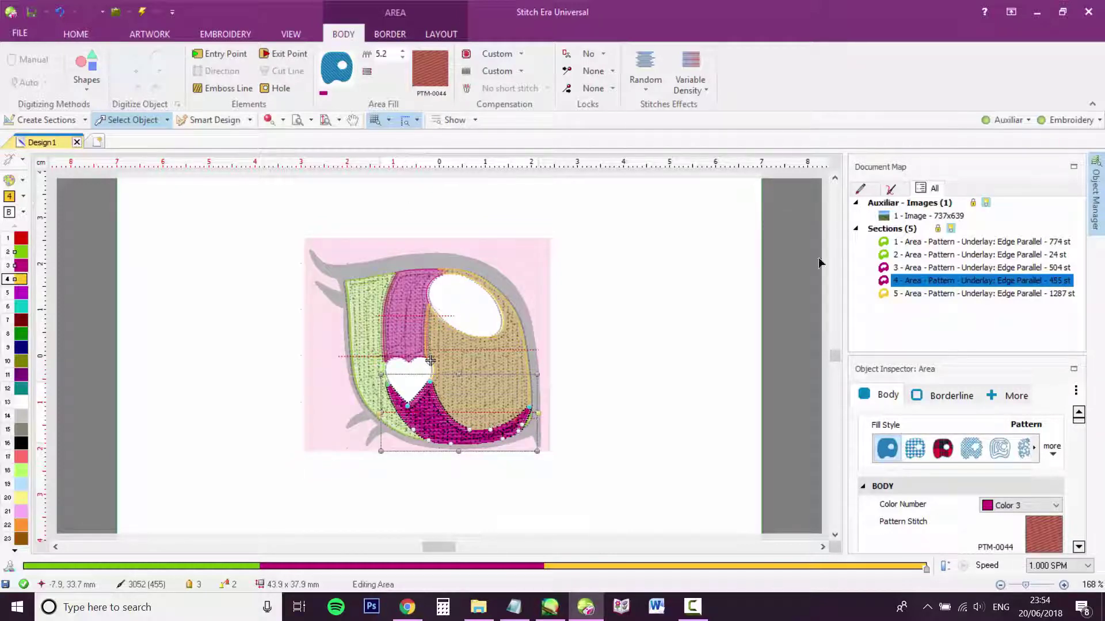
Change the lower purple iris area to the Elastic Pattern fill and give it direction lines at its ends.
{"action": "left_click", "coordinate": [1052, 454]}
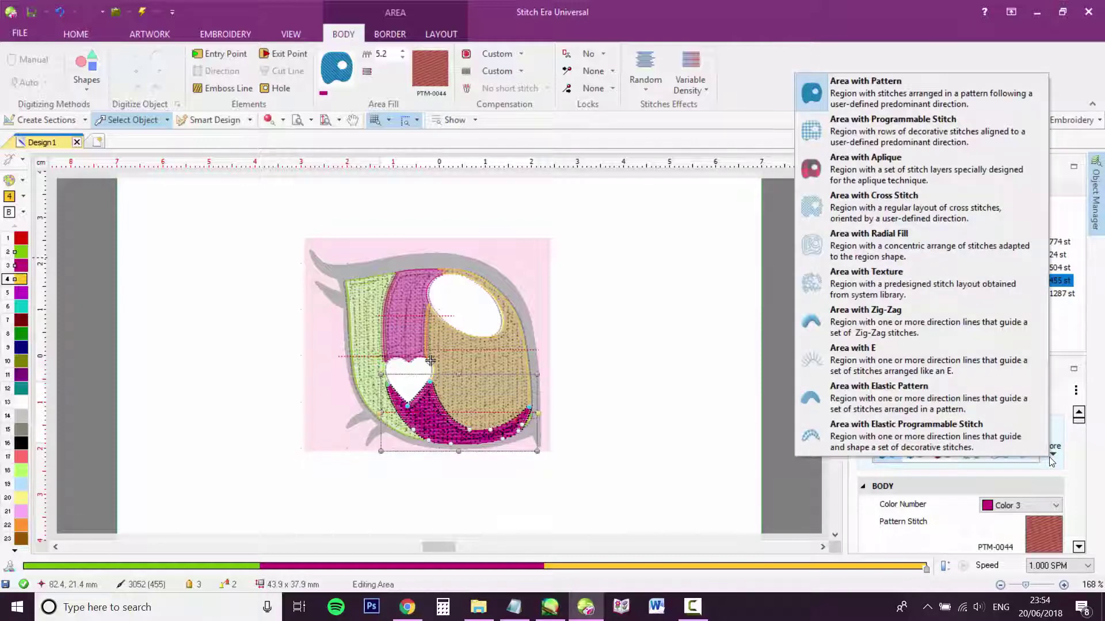
{"action": "left_click", "coordinate": [908, 401]}
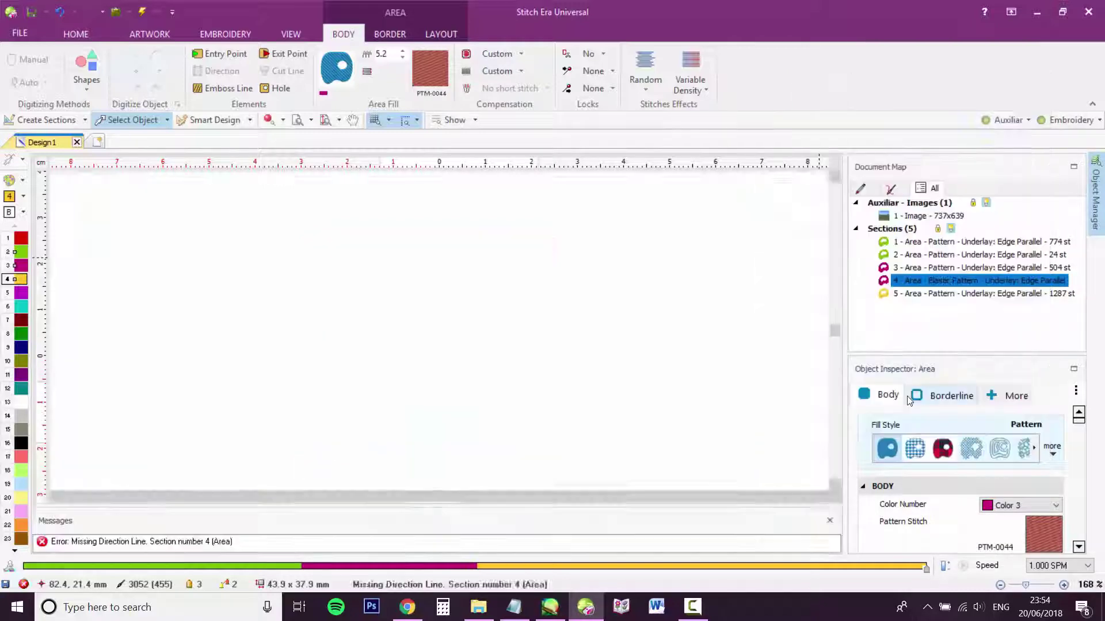
{"action": "right_click", "coordinate": [523, 397]}
{"action": "left_click", "coordinate": [633, 386]}
{"action": "left_click_drag", "start_coordinate": [534, 382], "coordinate": [377, 386]}
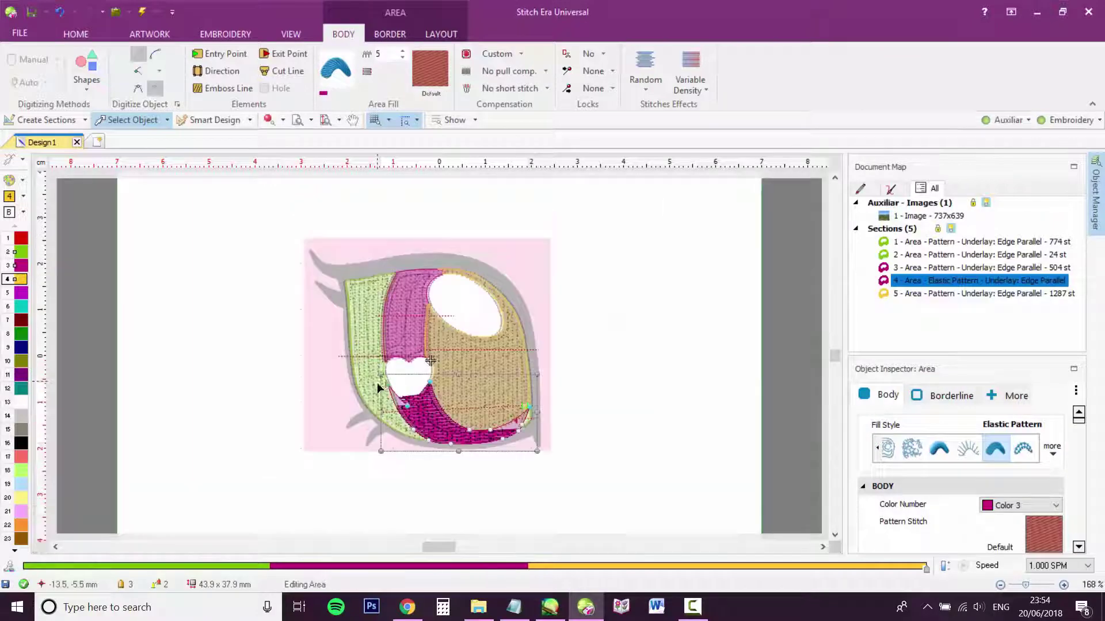
Add and refine direction lines along the lower purple area so the stitches follow its curve into both pointed ends.
{"action": "left_click", "coordinate": [457, 426]}
{"action": "scroll", "coordinate": [430, 360], "scroll_direction": "up", "scroll_amount": 2}
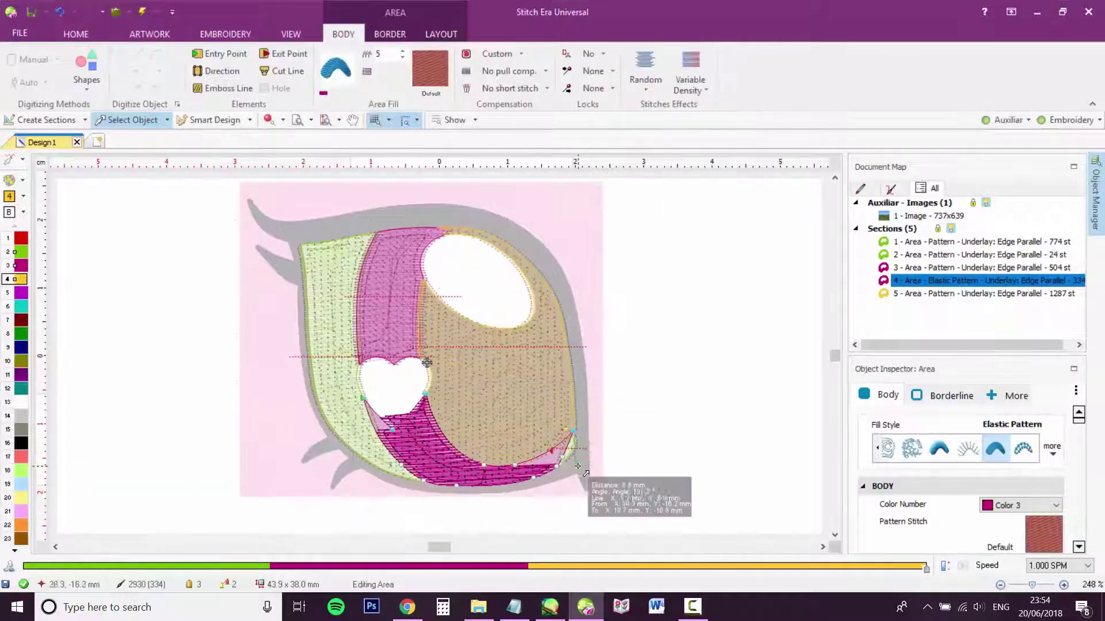
{"action": "left_click", "coordinate": [213, 71]}
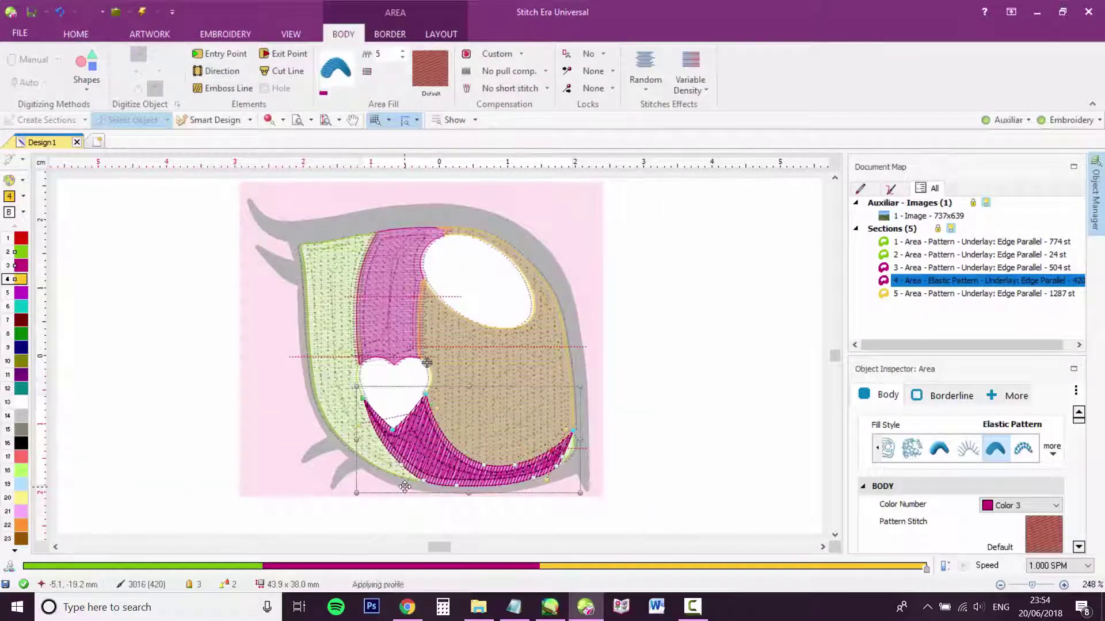
{"action": "key", "text": "Escape"}
{"action": "left_click", "coordinate": [361, 424]}
{"action": "key", "text": "Delete"}
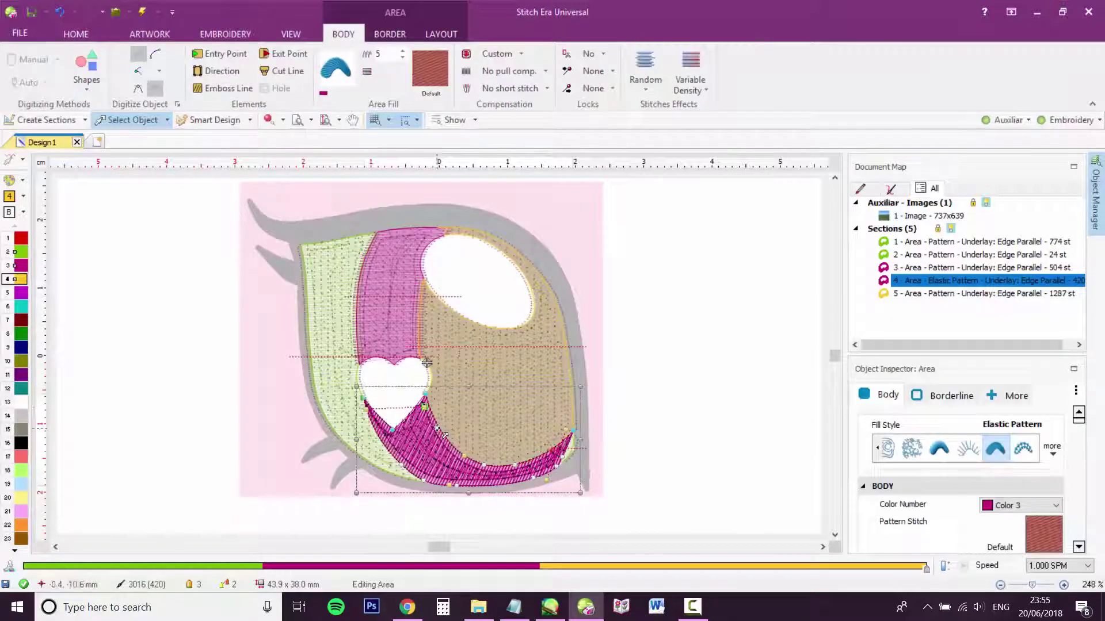
Try to reposition the direction line below the heart in the lower purple area, and undo these edits.
{"action": "key", "text": "ctrl+z"}
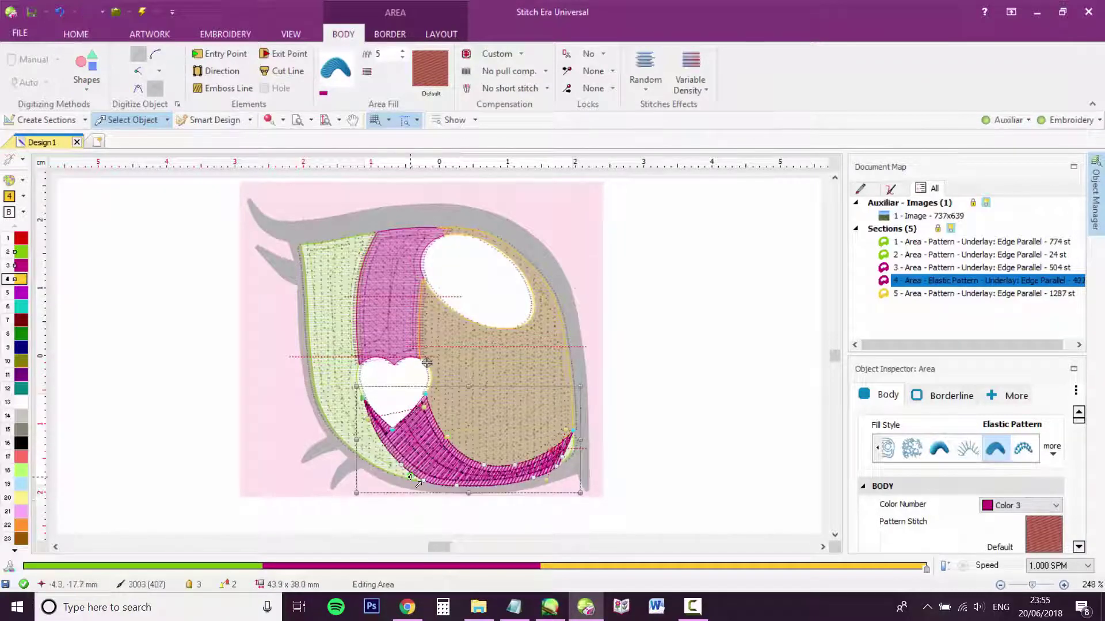
{"action": "mouse_move", "coordinate": [425, 406]}
{"action": "left_mouse_down"}
{"action": "mouse_move", "coordinate": [373, 406]}
{"action": "mouse_move", "coordinate": [430, 408]}
{"action": "left_mouse_up"}
{"action": "key", "text": "ctrl+z"}
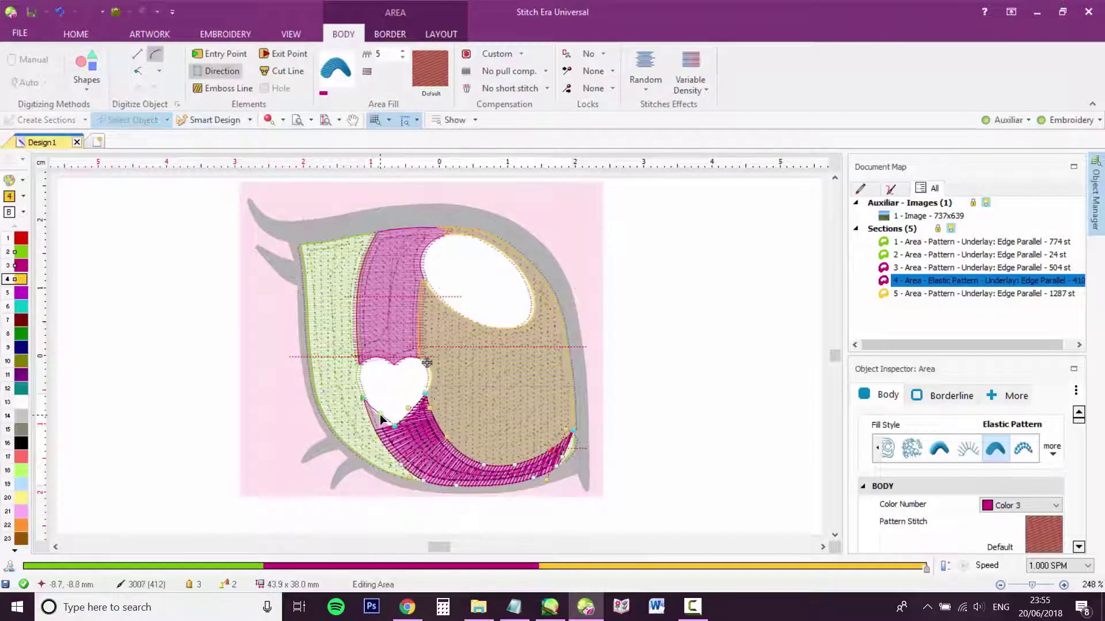
{"action": "key", "text": "ctrl+z"}
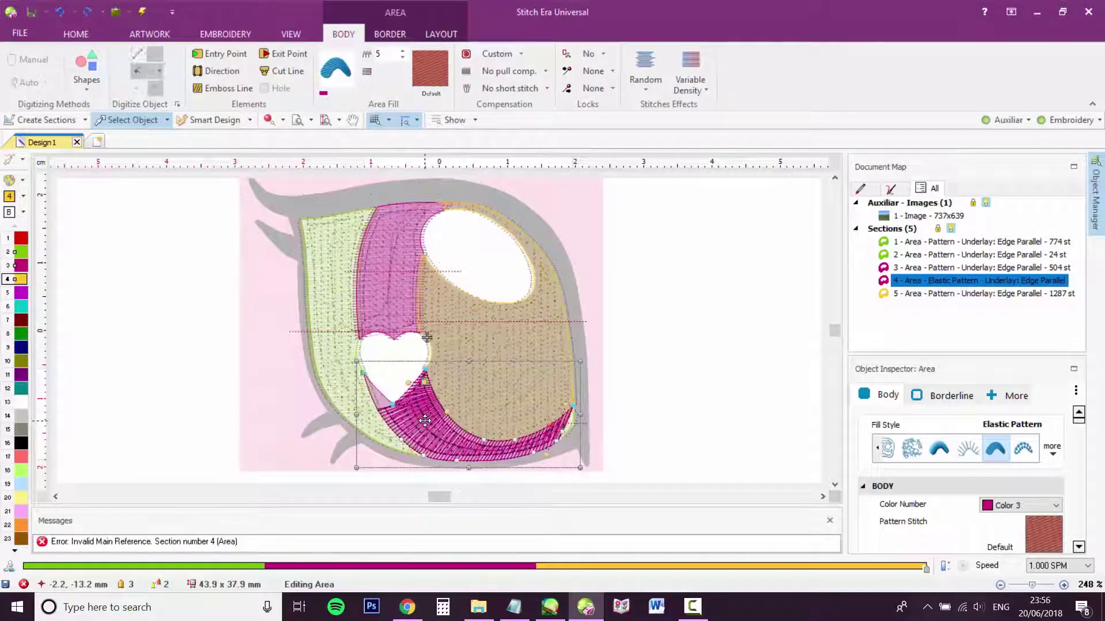
{"action": "key", "text": "ctrl+z"}
{"action": "key", "text": "ctrl+z"}
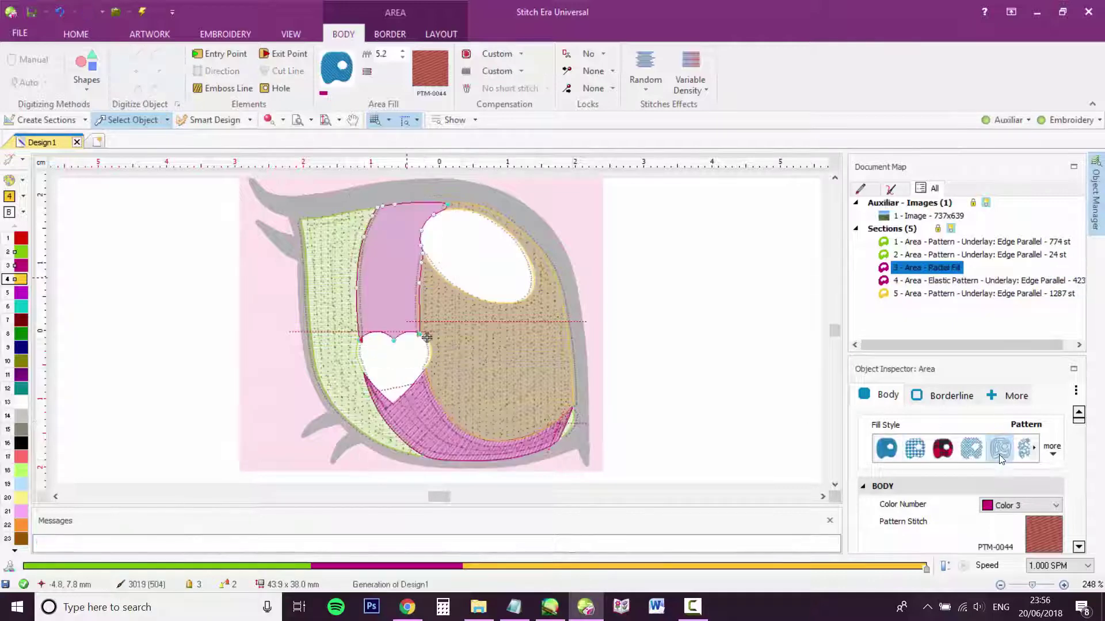
Change the upper purple iris area to the Elastic Pattern fill and adjust its direction lines to follow the curved band.
{"action": "left_click", "coordinate": [1053, 455]}
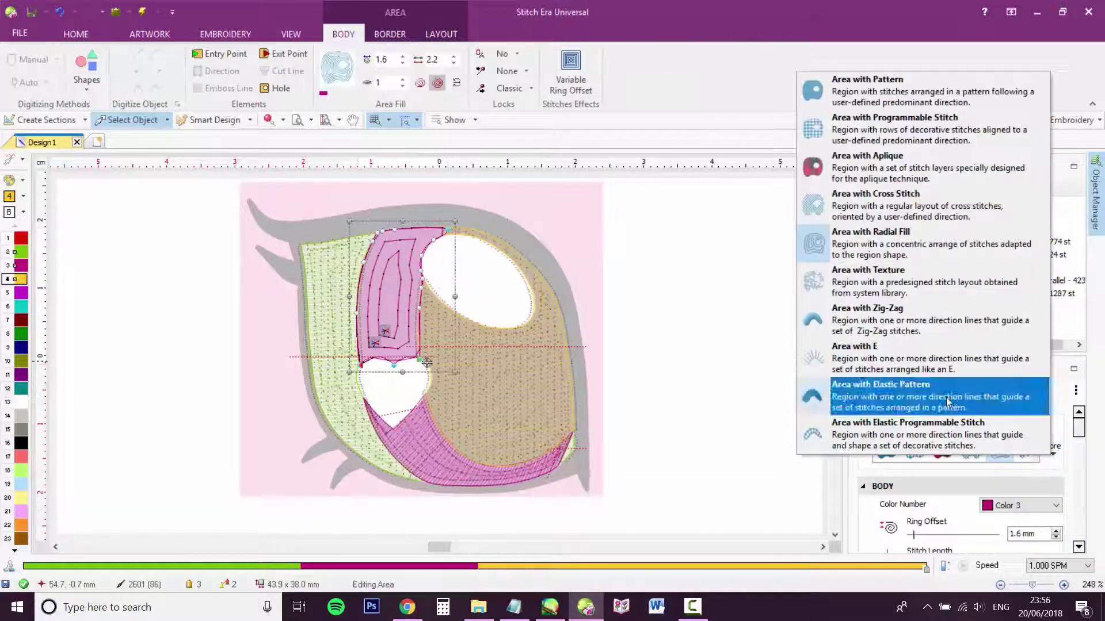
{"action": "left_click", "coordinate": [921, 391]}
{"action": "key", "text": "Return"}
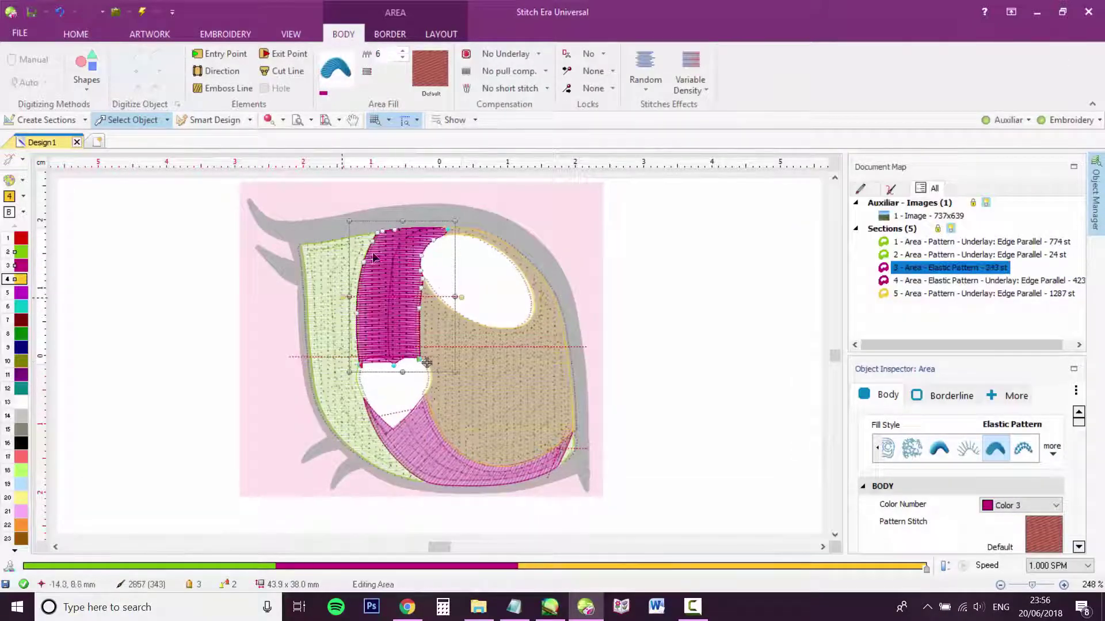
{"action": "left_click", "coordinate": [460, 296]}
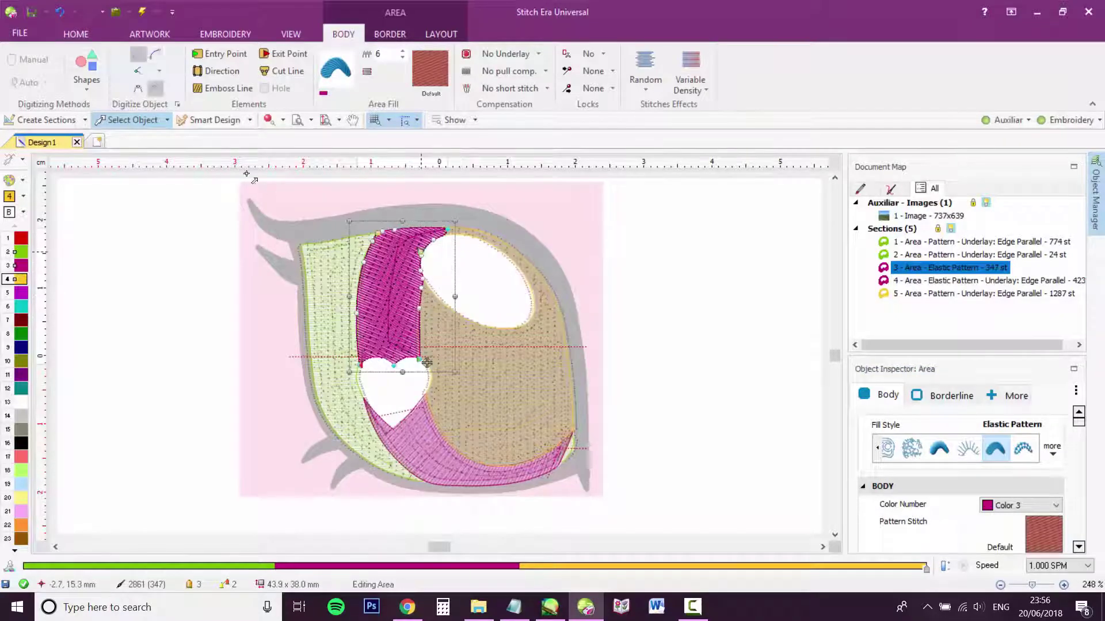
{"action": "left_click", "coordinate": [147, 361]}
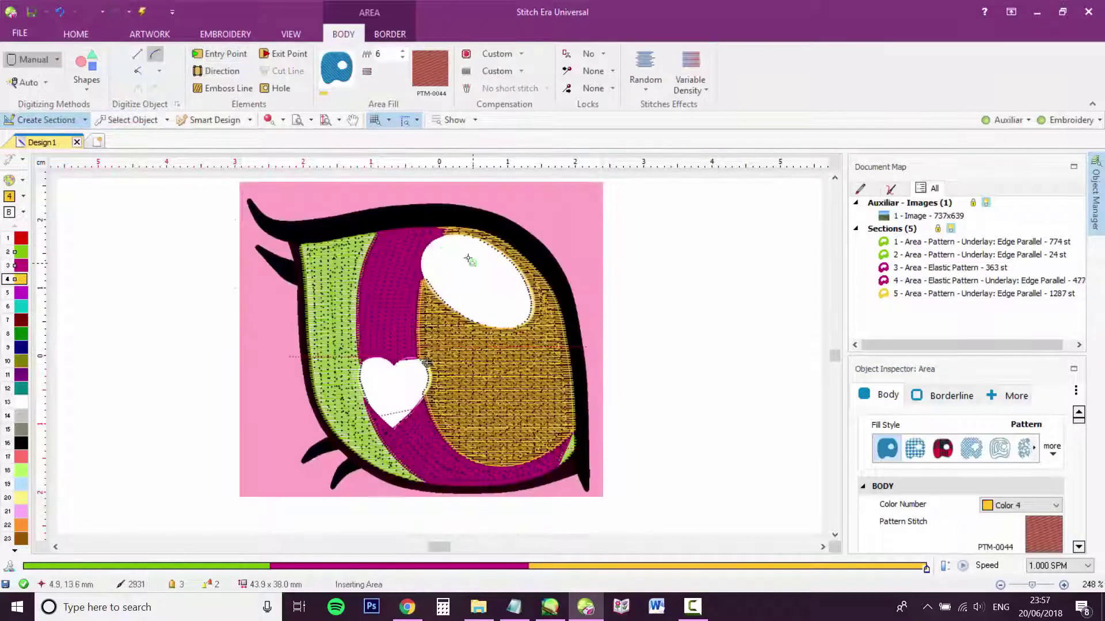
Trace the white oval highlight automatically as a stitch area in colour 5 with density 6.
{"action": "left_click", "coordinate": [46, 119]}
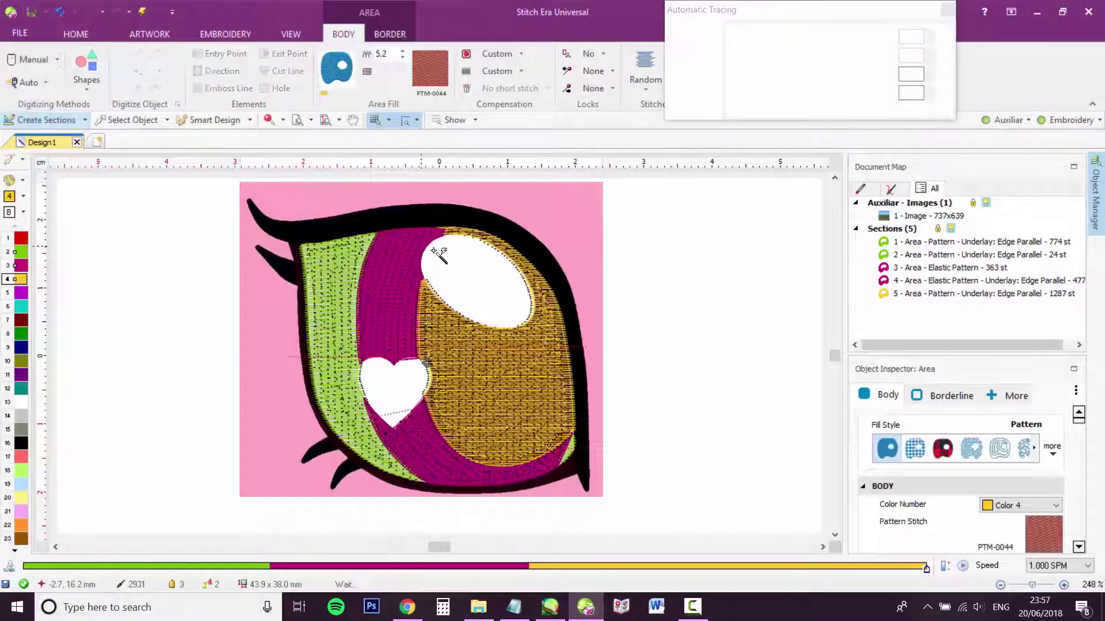
{"action": "left_click", "coordinate": [462, 314]}
{"action": "left_click", "coordinate": [614, 283]}
{"action": "left_click", "coordinate": [684, 467]}
{"action": "left_click", "coordinate": [353, 360]}
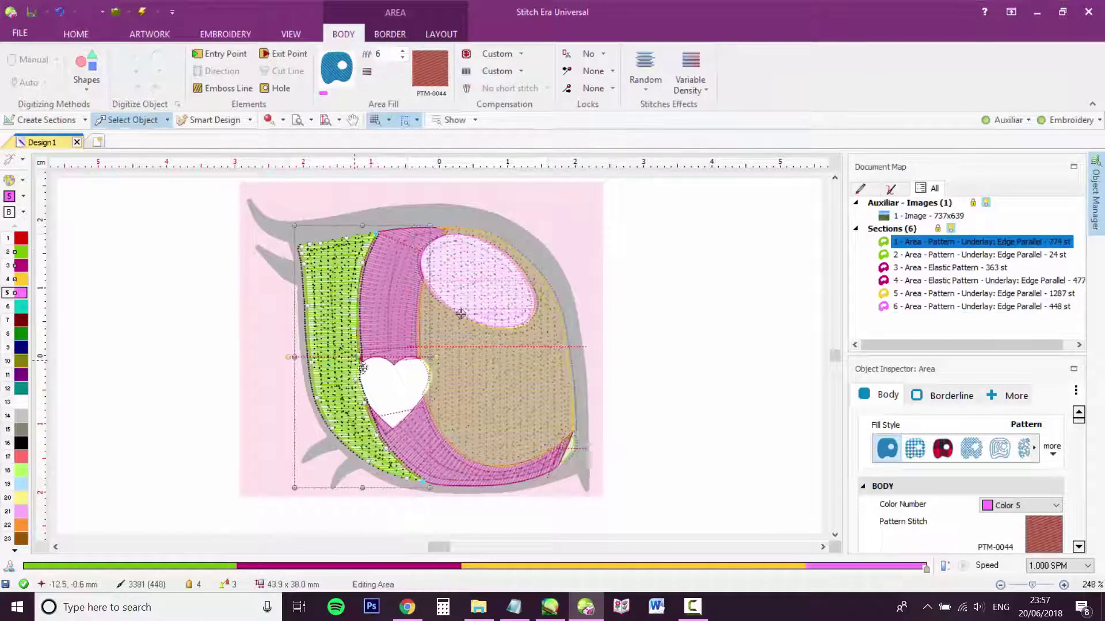
Trace the white heart highlight automatically as its own stitch area.
{"action": "left_click", "coordinate": [46, 120]}
{"action": "left_click", "coordinate": [84, 120]}
{"action": "left_click", "coordinate": [183, 215]}
{"action": "left_click", "coordinate": [394, 391]}
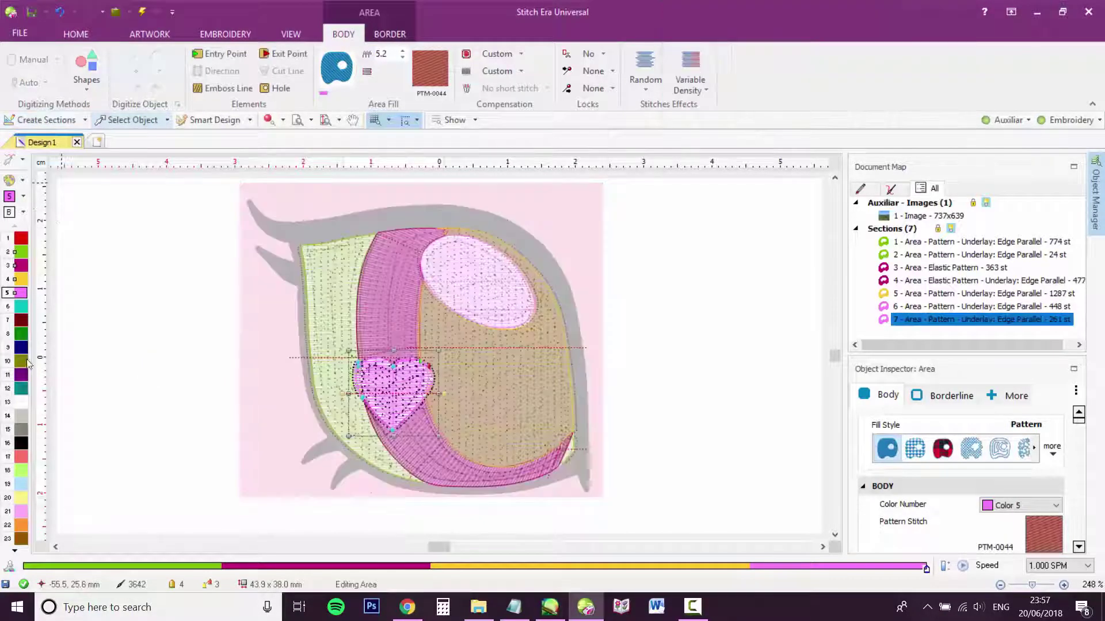
Assign colour 6 to the heart area and set its fill density to 6.
{"action": "left_click", "coordinate": [21, 306]}
{"action": "double_click", "coordinate": [388, 55]}
{"action": "type", "text": "6"}
{"action": "key", "text": "Return"}
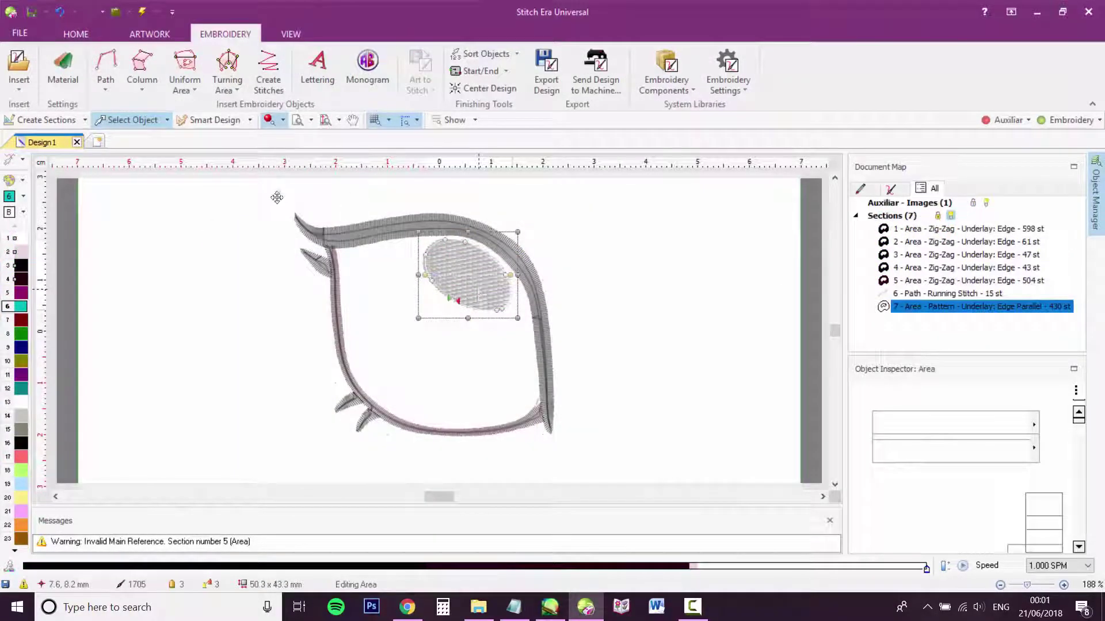
Delete the oval highlight area from the outline design and move all remaining sections off the hoop to the left.
{"action": "left_click", "coordinate": [353, 282]}
{"action": "left_click_drag", "start_coordinate": [286, 195], "coordinate": [630, 493]}
{"action": "left_click_drag", "start_coordinate": [505, 392], "coordinate": [62, 339]}
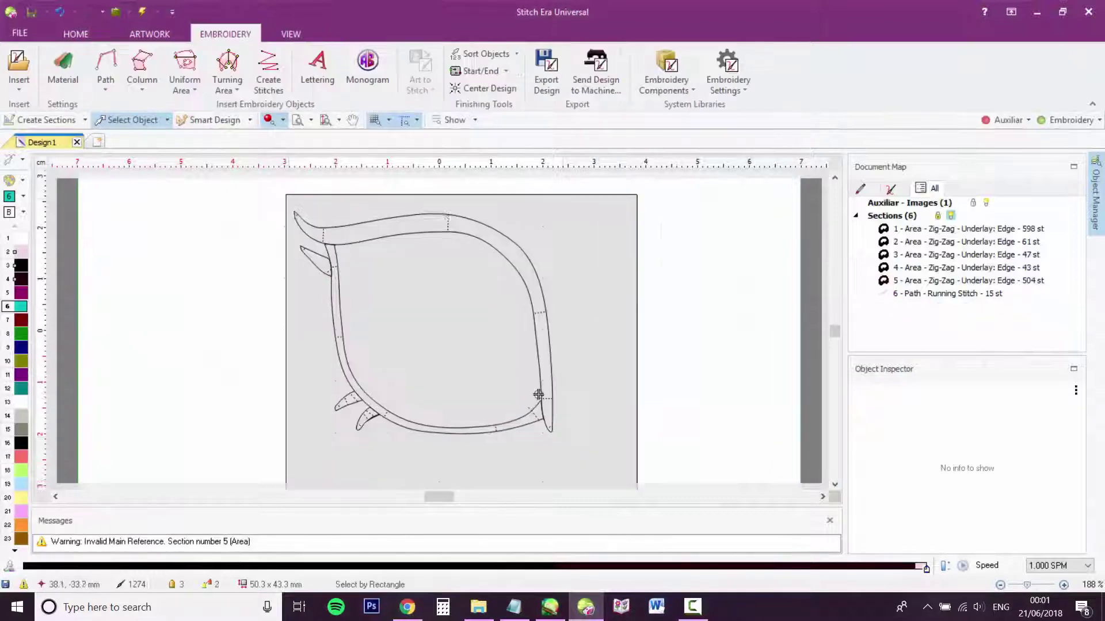
{"action": "key", "text": "ctrl+a"}
{"action": "mouse_move", "coordinate": [503, 390]}
{"action": "left_mouse_down"}
{"action": "mouse_move", "coordinate": [321, 390]}
{"action": "mouse_move", "coordinate": [3, 337]}
{"action": "mouse_move", "coordinate": [72, 338]}
{"action": "mouse_move", "coordinate": [55, 338]}
{"action": "left_mouse_up"}
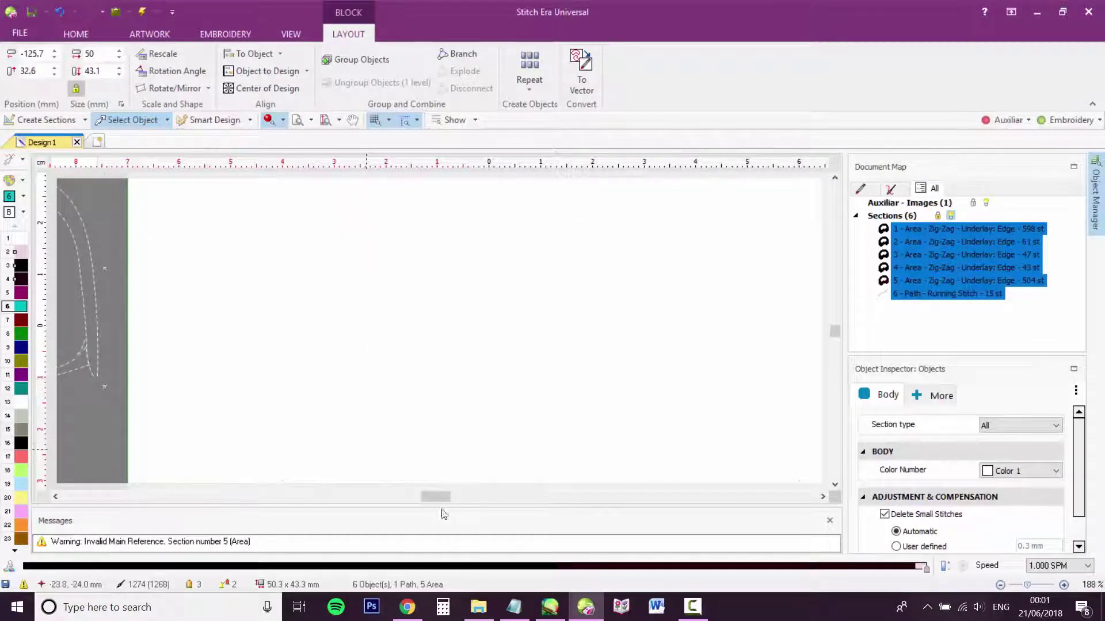
Delete the running stitch path, keeping only the black zig-zag outline areas.
{"action": "left_click_drag", "start_coordinate": [436, 496], "coordinate": [440, 497]}
{"action": "left_click", "coordinate": [571, 412]}
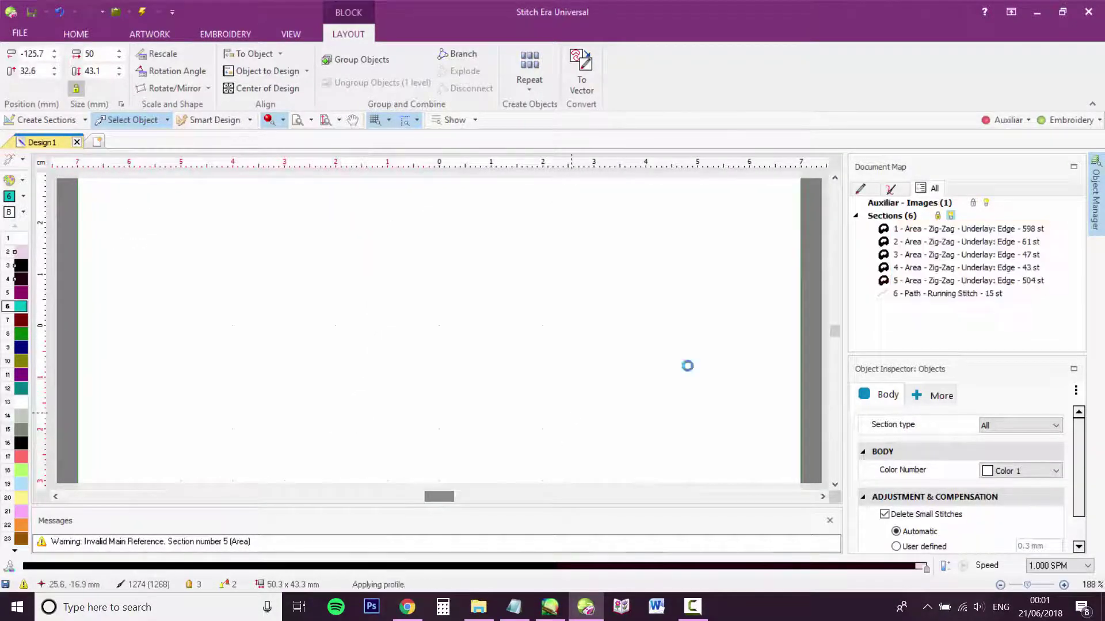
{"action": "right_click", "coordinate": [864, 299]}
{"action": "left_click", "coordinate": [910, 355]}
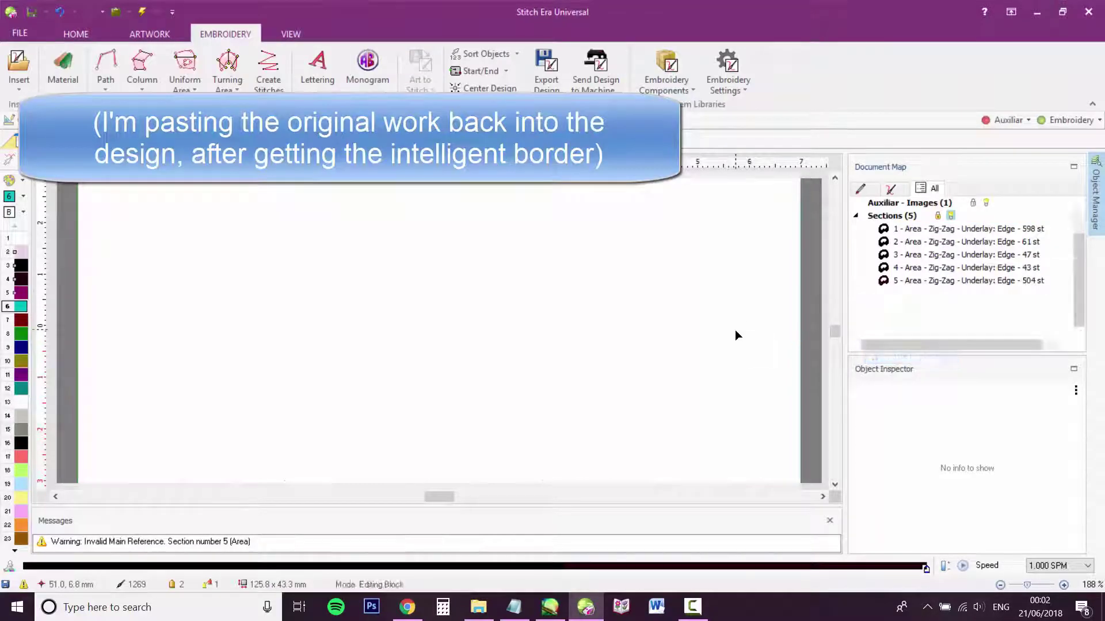
Paste the original coloured eye areas into the design and move the black outline areas into place around them.
{"action": "left_click", "coordinate": [681, 320]}
{"action": "left_click", "coordinate": [374, 276]}
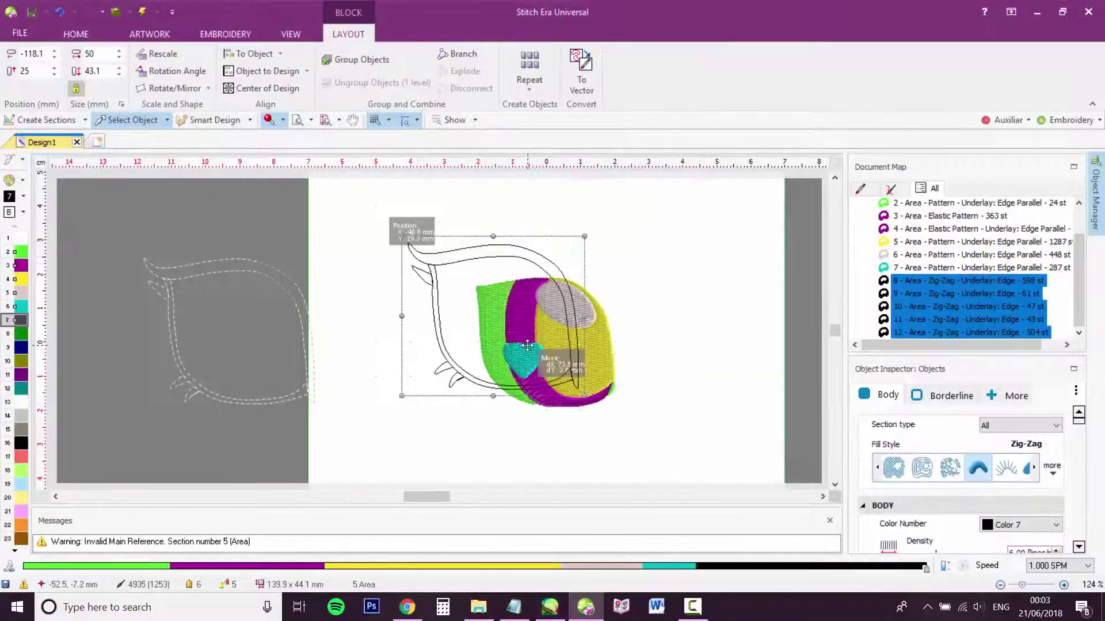
{"action": "left_click_drag", "start_coordinate": [592, 370], "coordinate": [613, 390]}
{"action": "left_click", "coordinate": [777, 354]}
Change thread colour 4 of the yellow pupil area to a dark purple.
{"action": "left_click", "coordinate": [1063, 585]}
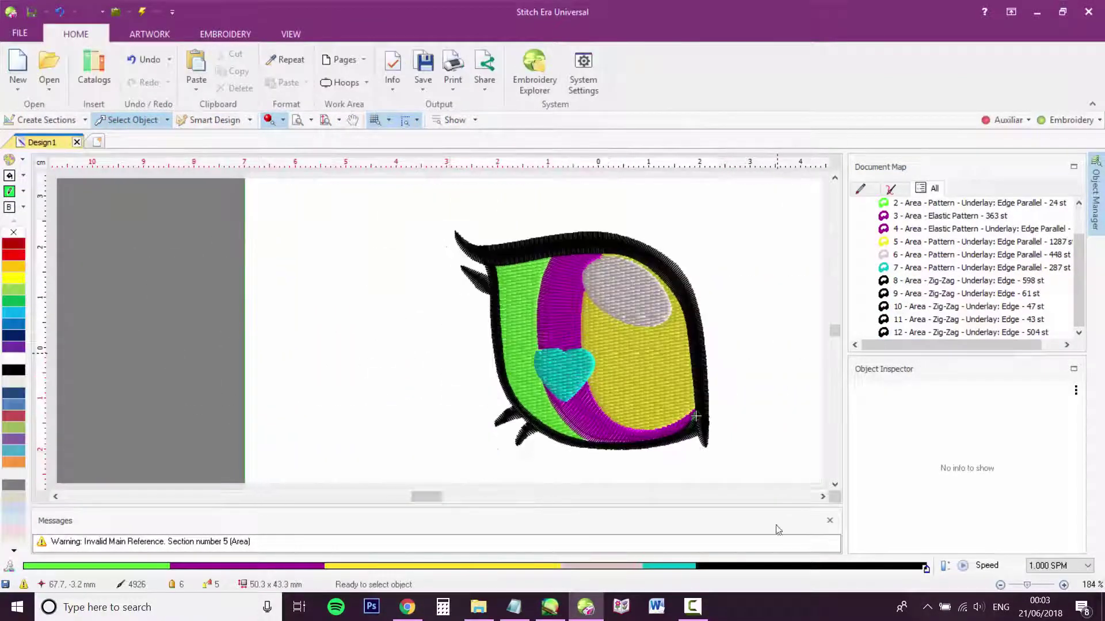
{"action": "left_click", "coordinate": [823, 496]}
{"action": "left_click", "coordinate": [942, 242]}
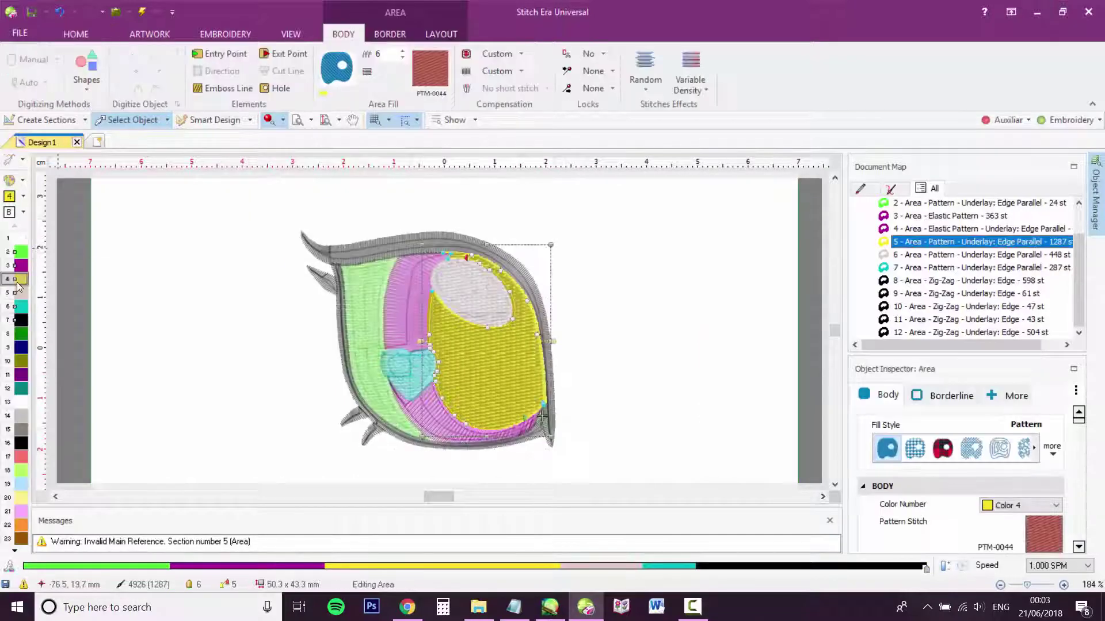
{"action": "double_click", "coordinate": [17, 283]}
{"action": "left_click", "coordinate": [623, 221]}
{"action": "left_click", "coordinate": [614, 231]}
{"action": "left_click", "coordinate": [627, 467]}
{"action": "left_click", "coordinate": [697, 470]}
{"action": "left_click", "coordinate": [691, 452]}
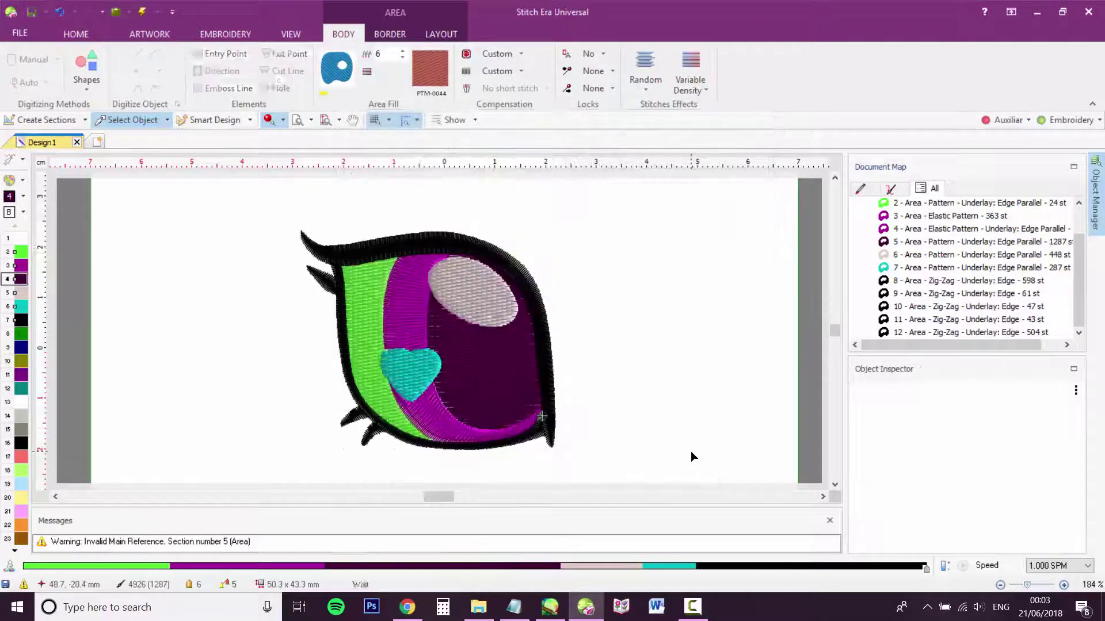
Set Classic lock stitches on the large green area and on the upper purple area.
{"action": "left_click", "coordinate": [361, 323]}
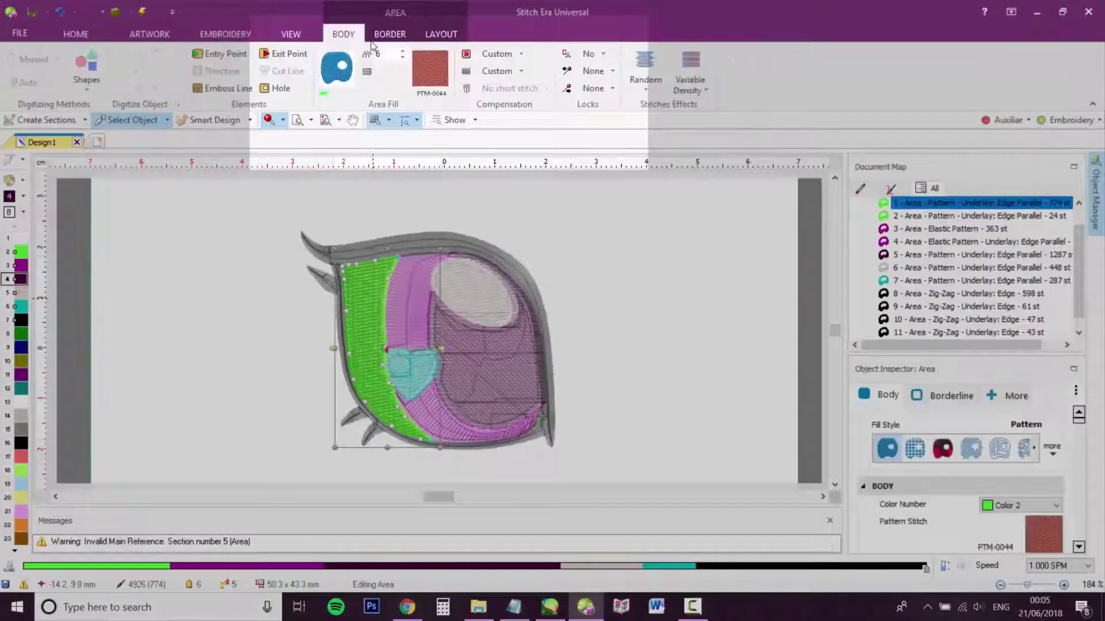
{"action": "left_click", "coordinate": [604, 88]}
{"action": "left_click", "coordinate": [598, 118]}
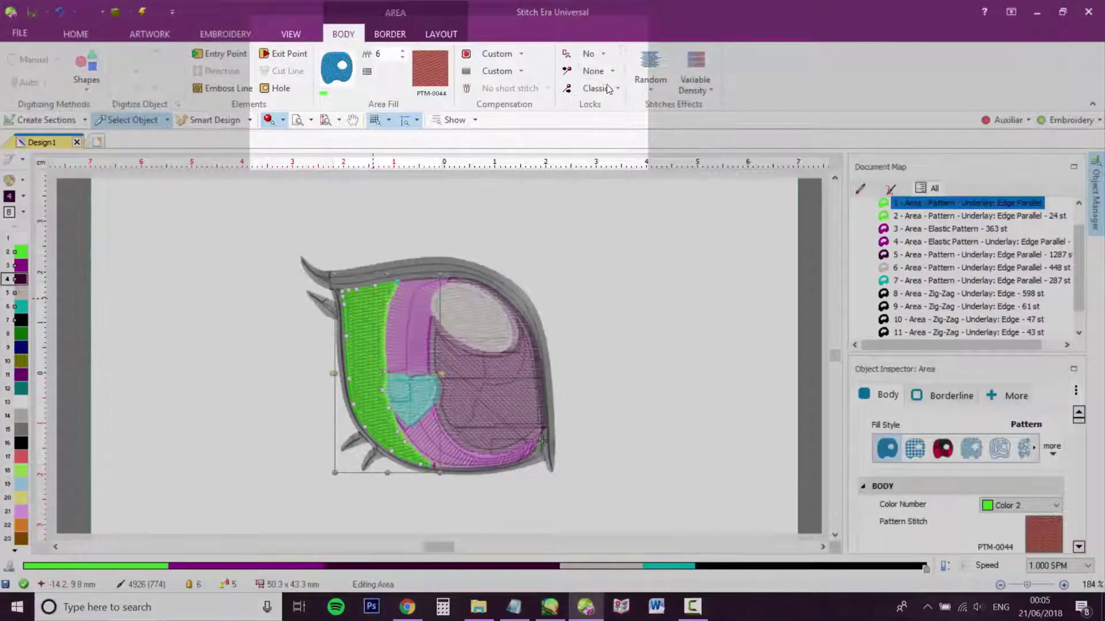
{"action": "left_click", "coordinate": [408, 344]}
{"action": "left_click", "coordinate": [595, 89]}
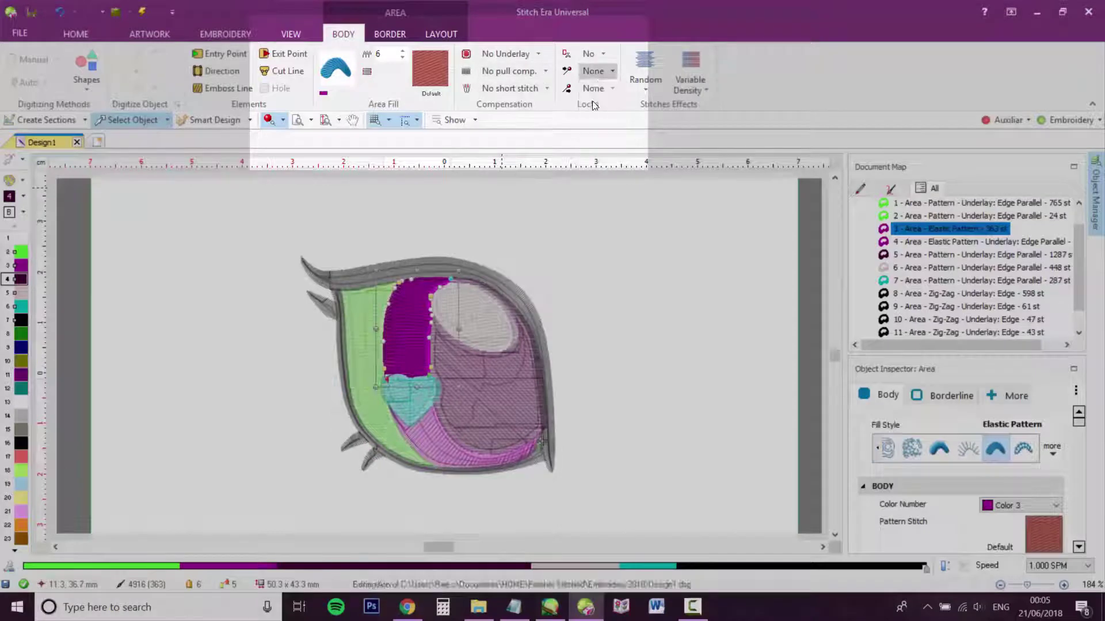
{"action": "left_click", "coordinate": [595, 94]}
Set the lock stitches to Classic for the lower purple area and the dark purple pupil area.
{"action": "left_click", "coordinate": [427, 427]}
{"action": "left_click", "coordinate": [592, 72]}
{"action": "left_click", "coordinate": [596, 91]}
{"action": "left_click", "coordinate": [505, 375]}
{"action": "left_click", "coordinate": [595, 71]}
{"action": "left_click", "coordinate": [590, 102]}
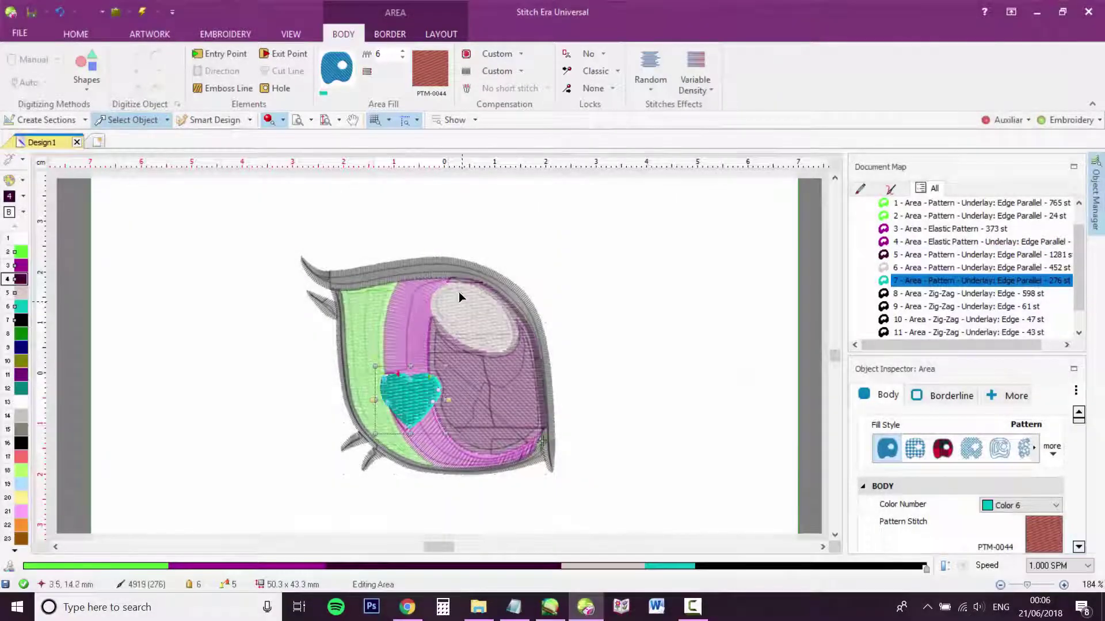
Measure the thickness of the black upper eyelid outline with the Distance and Angle tool.
{"action": "left_click", "coordinate": [458, 269]}
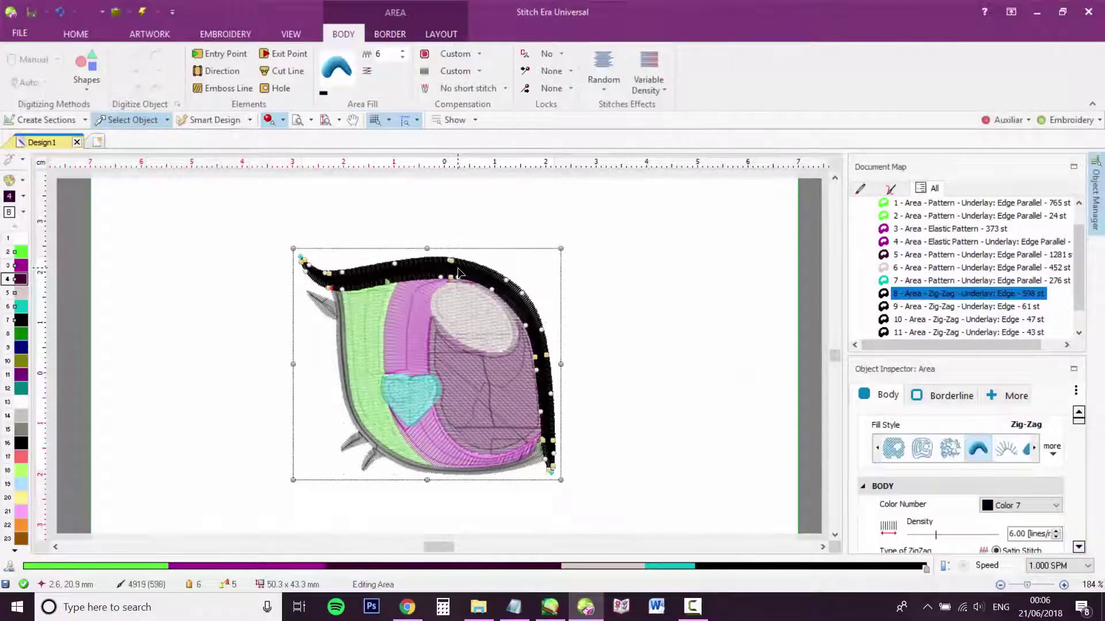
{"action": "left_click", "coordinate": [440, 34]}
{"action": "left_click", "coordinate": [390, 34]}
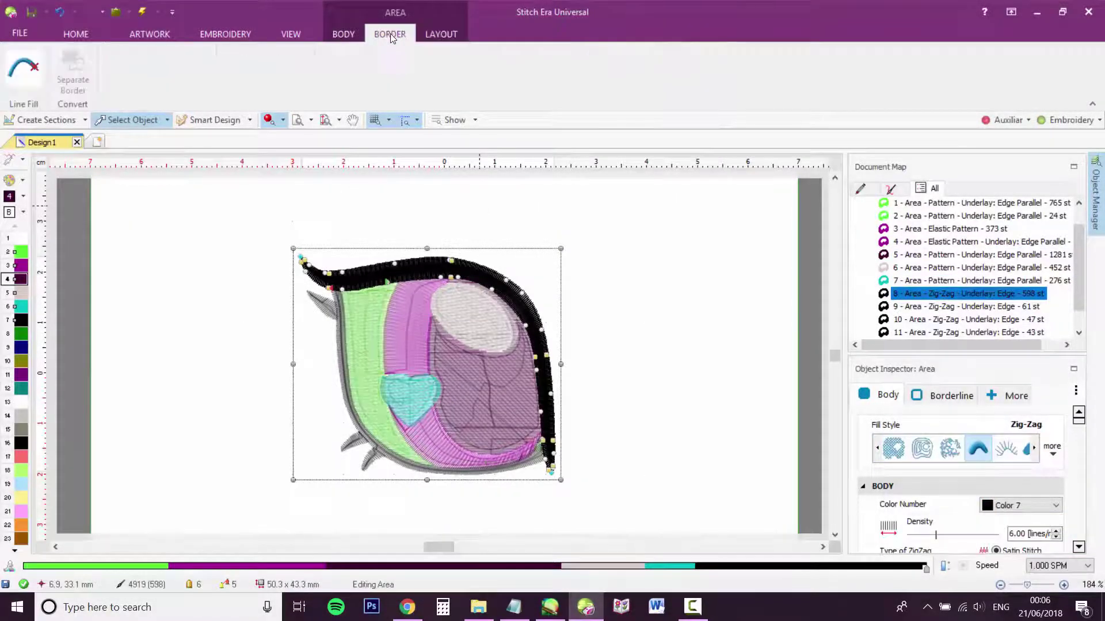
{"action": "scroll", "coordinate": [390, 33], "scroll_direction": "up", "scroll_amount": 2}
{"action": "left_click", "coordinate": [496, 71]}
{"action": "left_click_drag", "start_coordinate": [377, 286], "coordinate": [371, 266]}
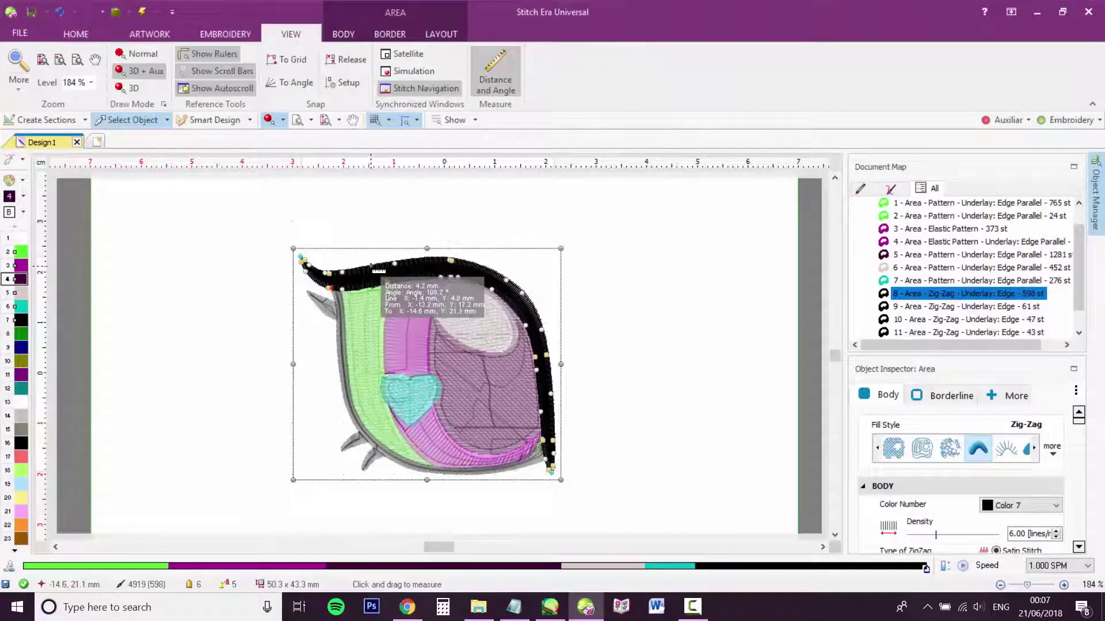
Thin the black upper eyelid outline by moving the nodes along its upper edge inward.
{"action": "left_click", "coordinate": [1063, 585]}
{"action": "left_click", "coordinate": [1063, 585]}
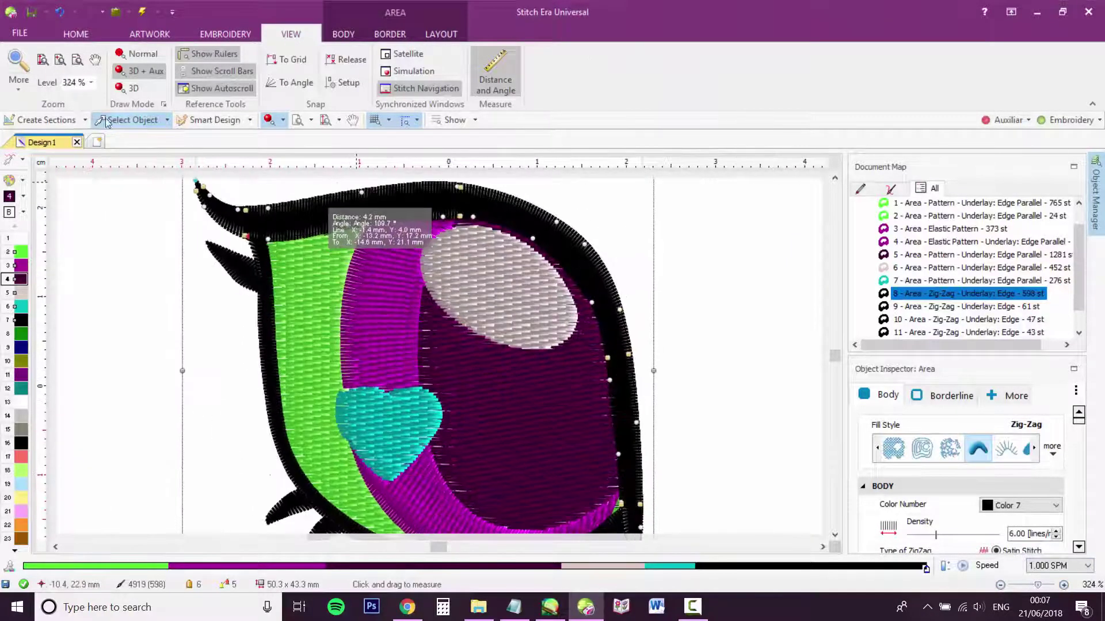
{"action": "left_click", "coordinate": [118, 120]}
{"action": "left_click_drag", "start_coordinate": [361, 192], "coordinate": [363, 195]}
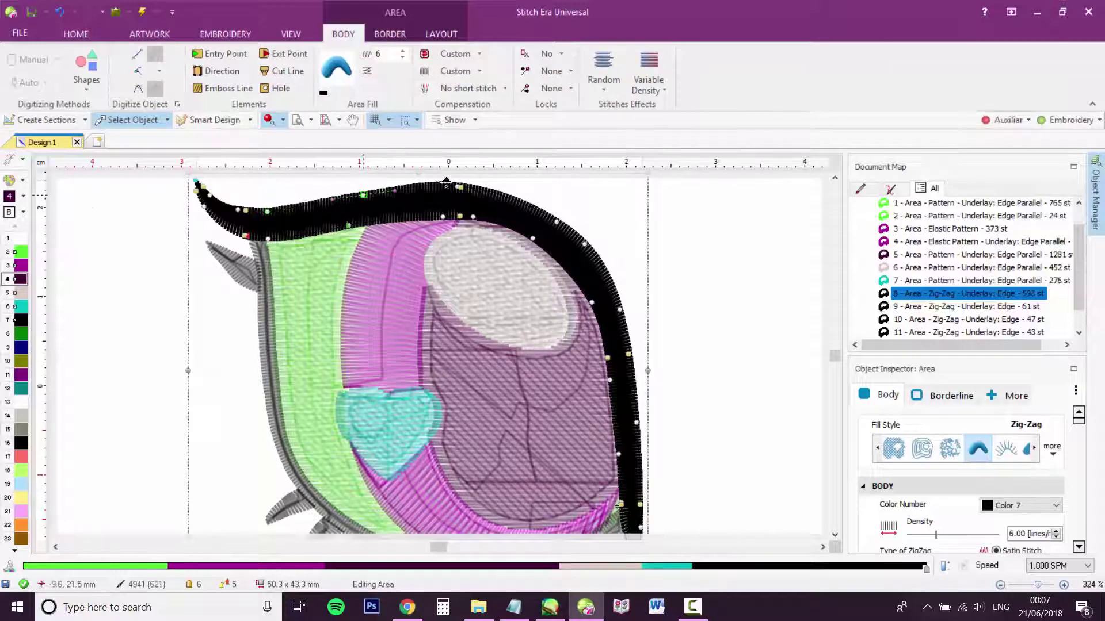
{"action": "left_click", "coordinate": [457, 186]}
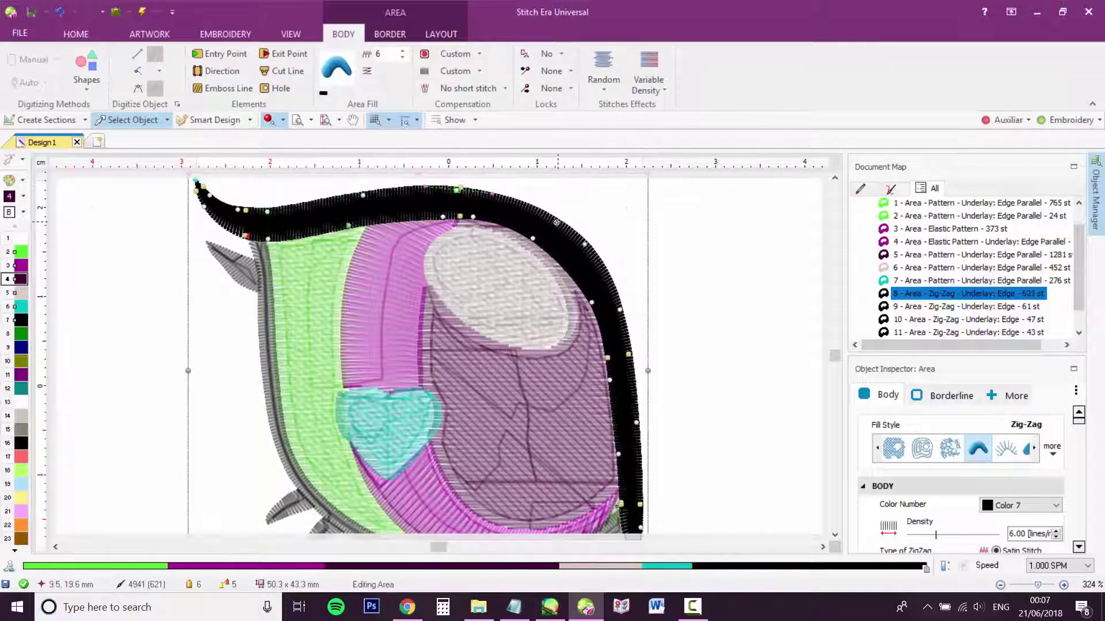
{"action": "left_click", "coordinate": [766, 266]}
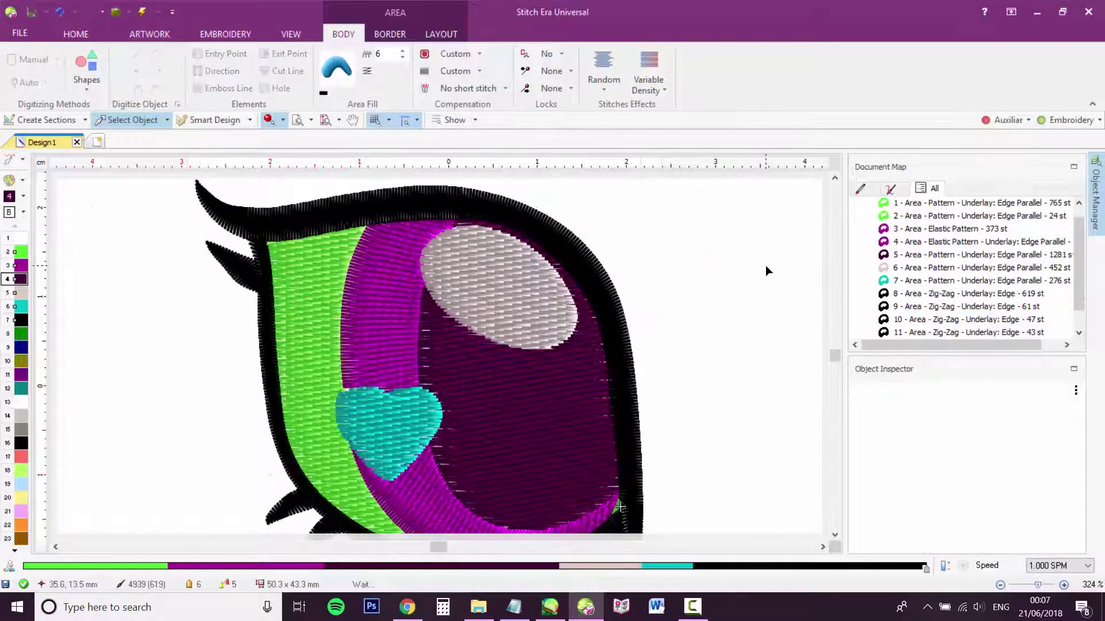
Extend the upper-left end of the lower black outline upward beneath the upper eyelid outline.
{"action": "left_click", "coordinate": [269, 241]}
{"action": "left_click_drag", "start_coordinate": [269, 240], "coordinate": [266, 211]}
{"action": "scroll", "coordinate": [833, 485], "scroll_direction": "down", "scroll_amount": 3}
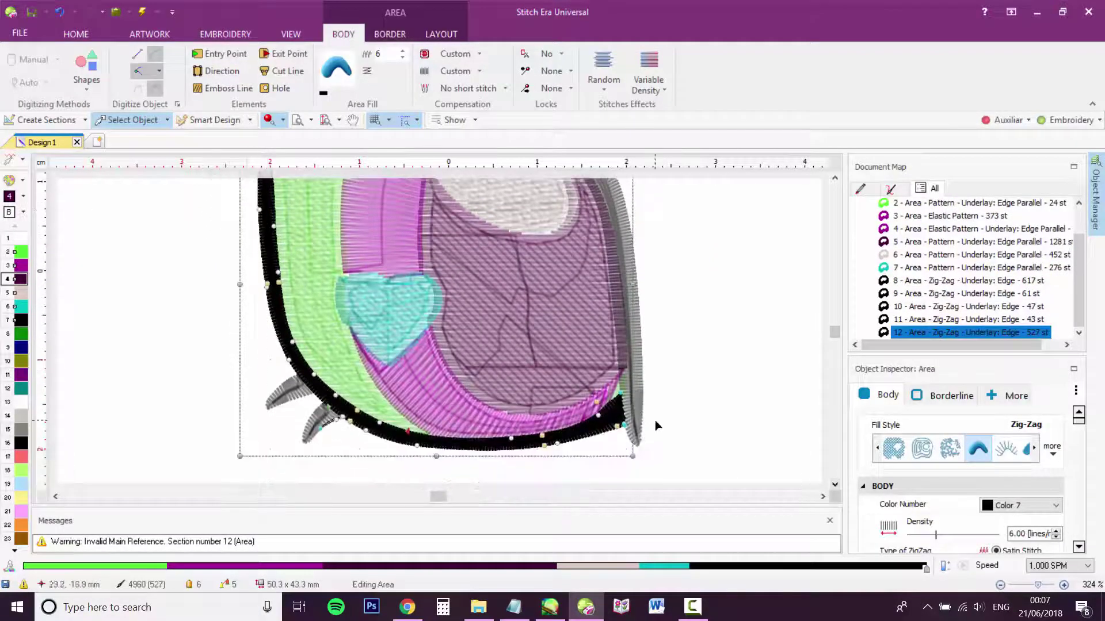
{"action": "left_click", "coordinate": [695, 410]}
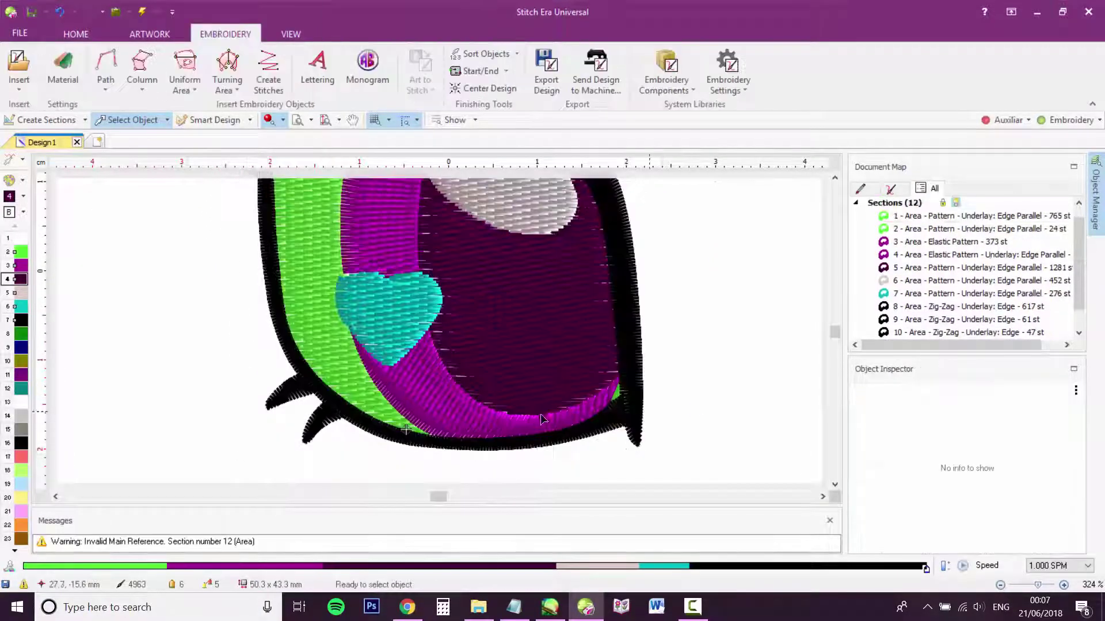
Reshape the right-hand corner of the lower purple area so it extends down toward the black outline.
{"action": "left_click", "coordinate": [616, 394]}
{"action": "left_click_drag", "start_coordinate": [612, 393], "coordinate": [616, 422]}
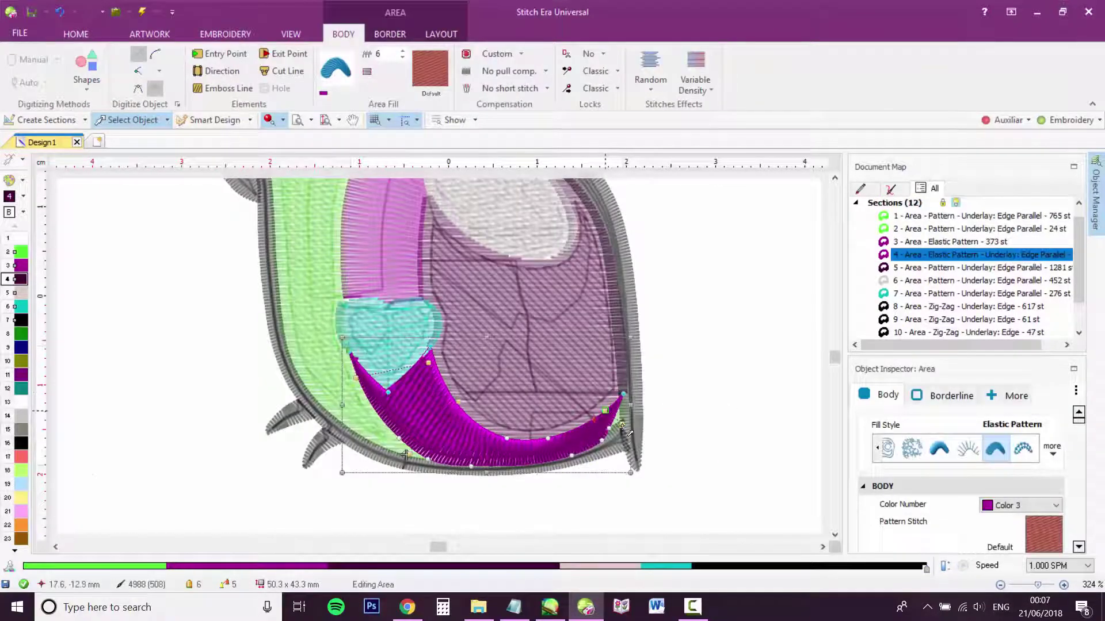
{"action": "left_click", "coordinate": [696, 413]}
Move the left-edge nodes of the large green area outward so its fill reaches under the black outline.
{"action": "left_click_drag", "start_coordinate": [831, 358], "coordinate": [833, 362]}
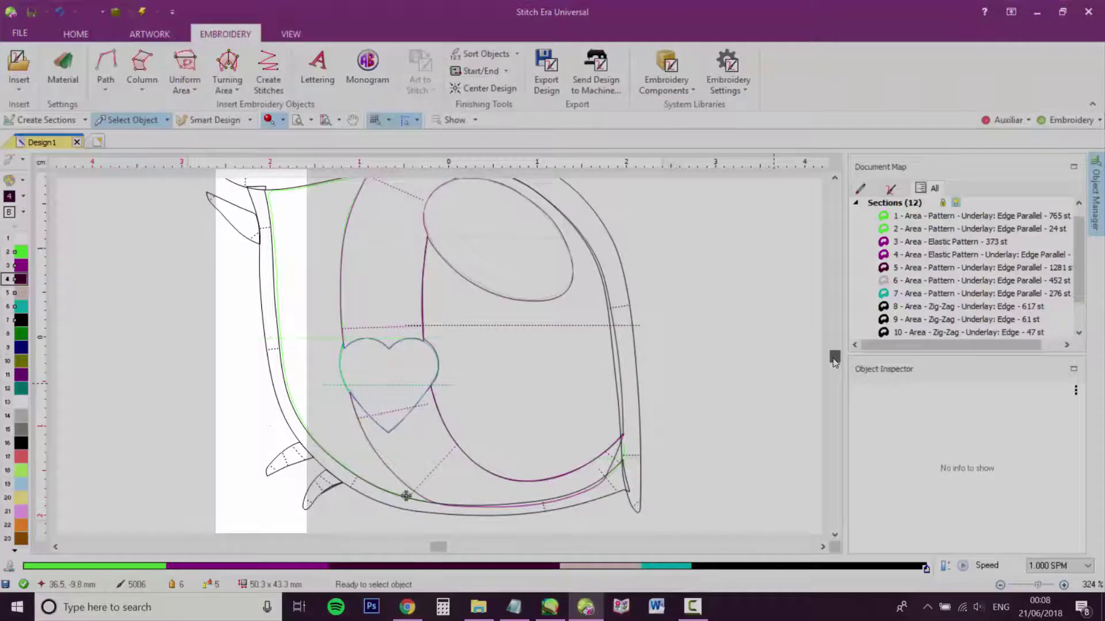
{"action": "mouse_move", "coordinate": [833, 359]}
{"action": "left_mouse_down"}
{"action": "mouse_move", "coordinate": [833, 371]}
{"action": "mouse_move", "coordinate": [833, 355]}
{"action": "left_mouse_up"}
{"action": "left_click", "coordinate": [292, 246]}
{"action": "left_click_drag", "start_coordinate": [268, 232], "coordinate": [263, 243]}
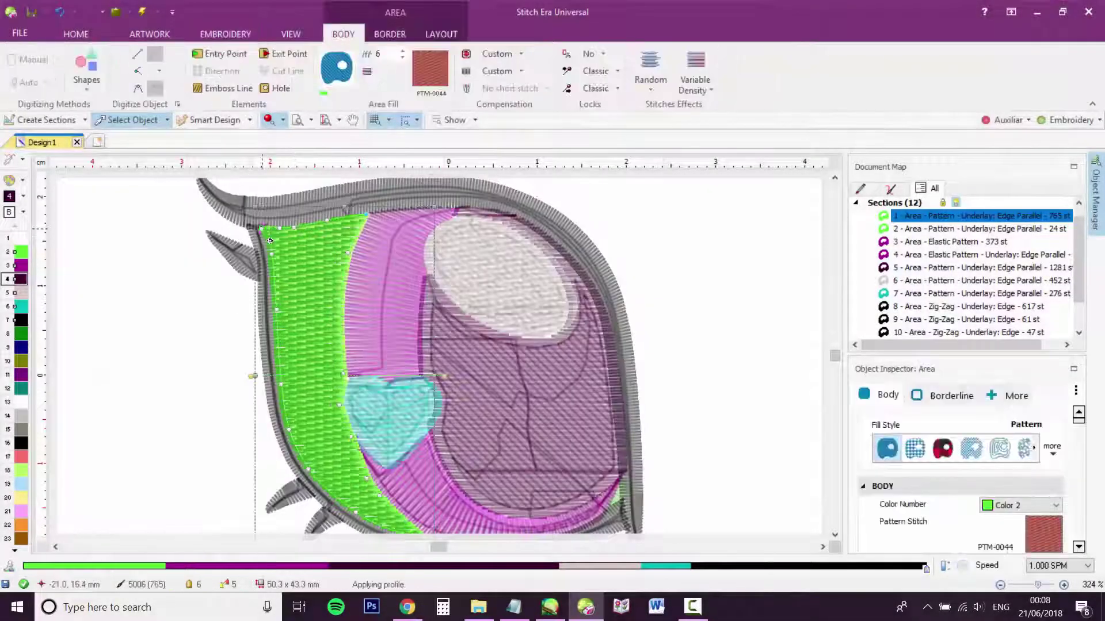
{"action": "left_click_drag", "start_coordinate": [276, 310], "coordinate": [265, 305]}
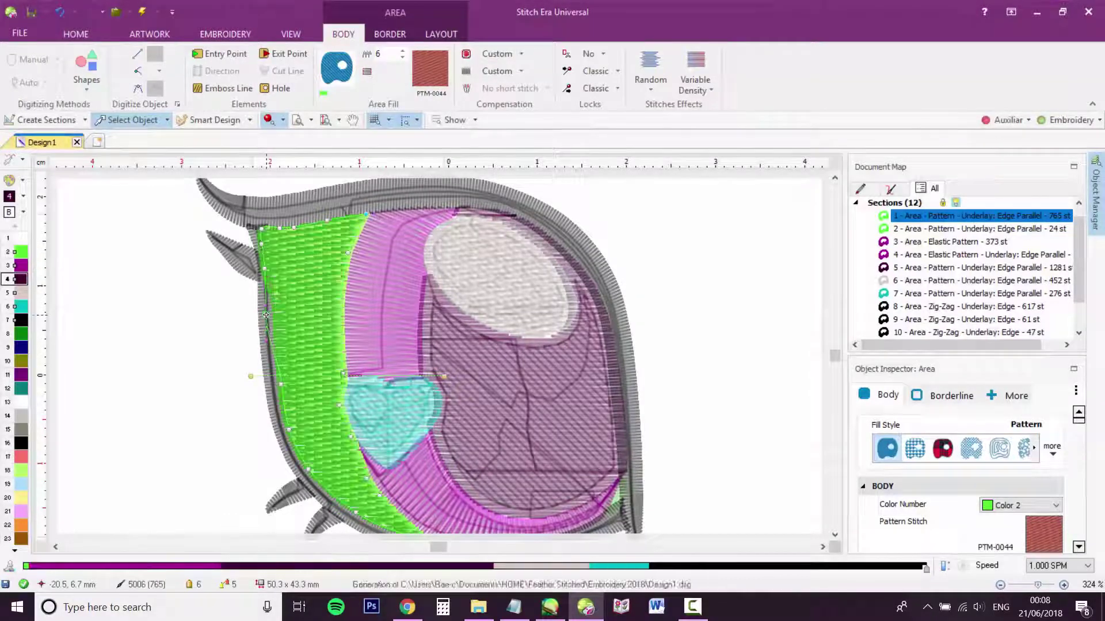
{"action": "left_click_drag", "start_coordinate": [298, 442], "coordinate": [284, 433]}
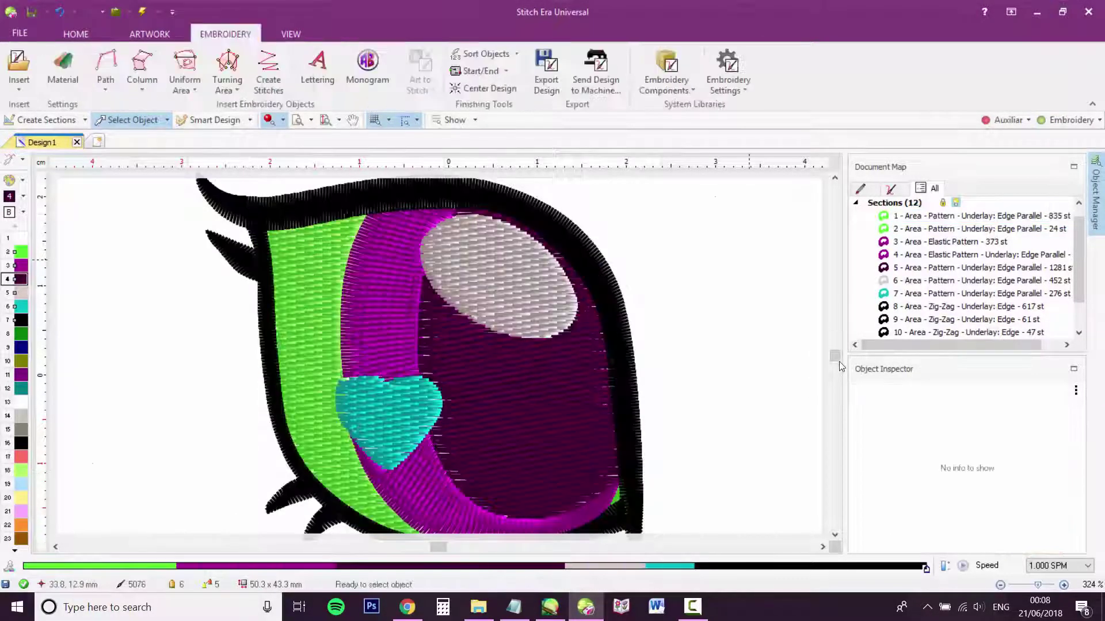
Reshape the lower-left edge of the lower purple area next to the black outline.
{"action": "left_click", "coordinate": [452, 398]}
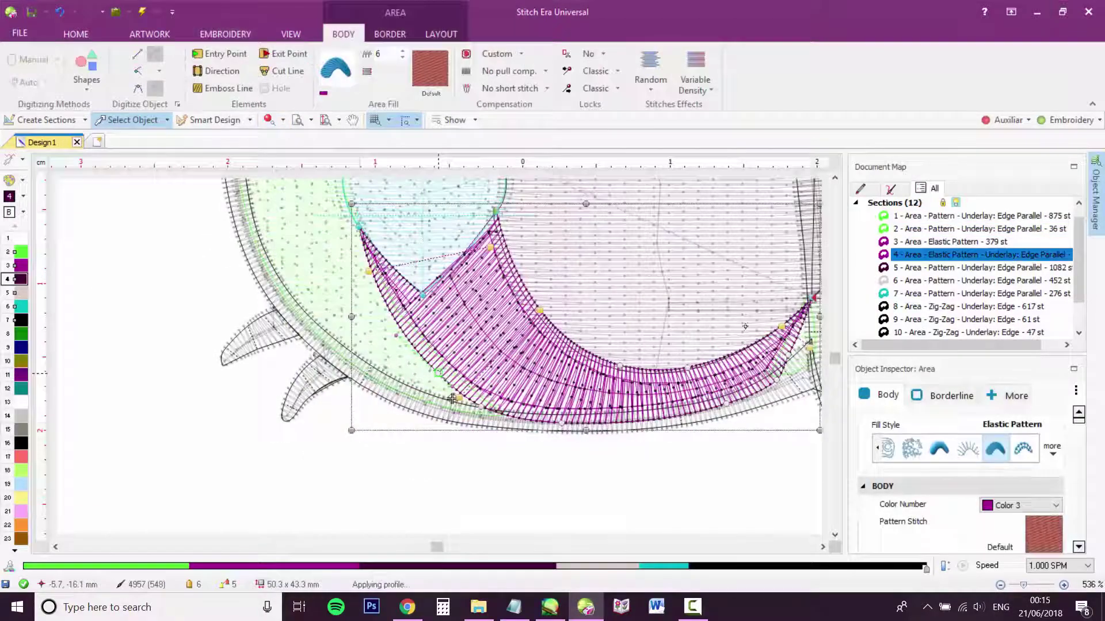
{"action": "left_click", "coordinate": [451, 461]}
Reshape the upper-left curve of the turquoise heart by repositioning its nodes.
{"action": "scroll", "coordinate": [451, 460], "scroll_direction": "up", "scroll_amount": 3}
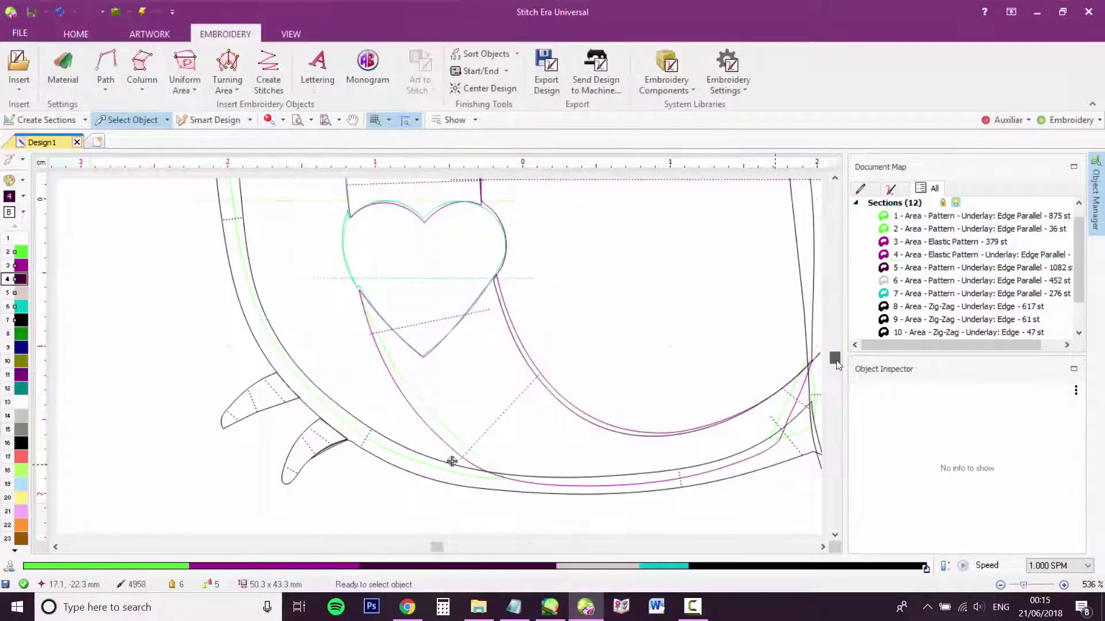
{"action": "left_click", "coordinate": [463, 368]}
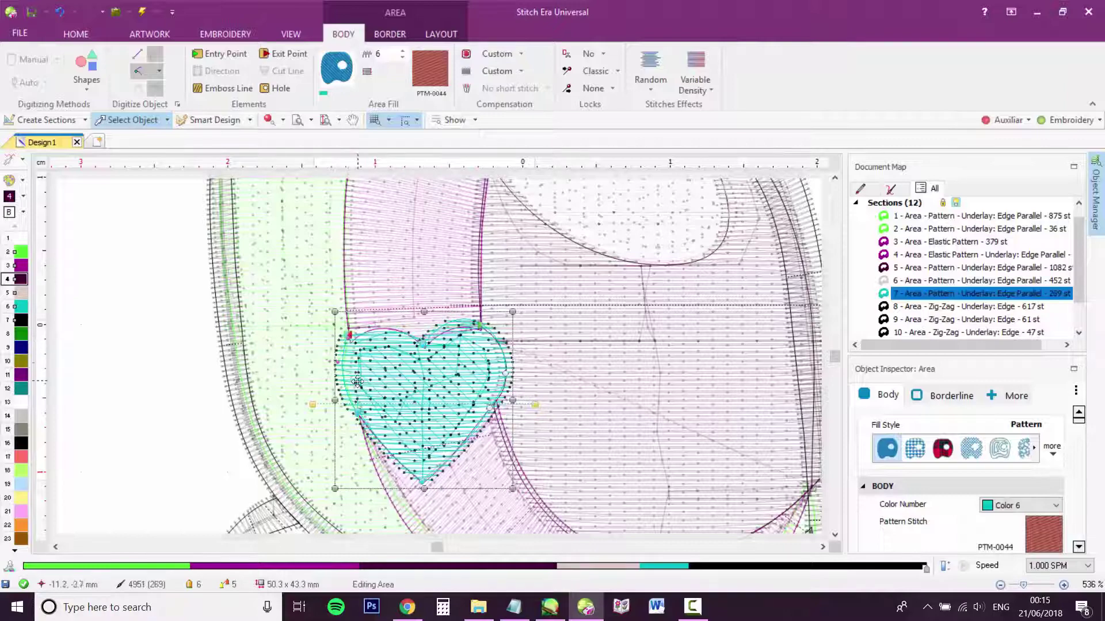
{"action": "scroll", "coordinate": [358, 367], "scroll_direction": "up", "scroll_amount": 2}
{"action": "left_click_drag", "start_coordinate": [303, 322], "coordinate": [307, 310]}
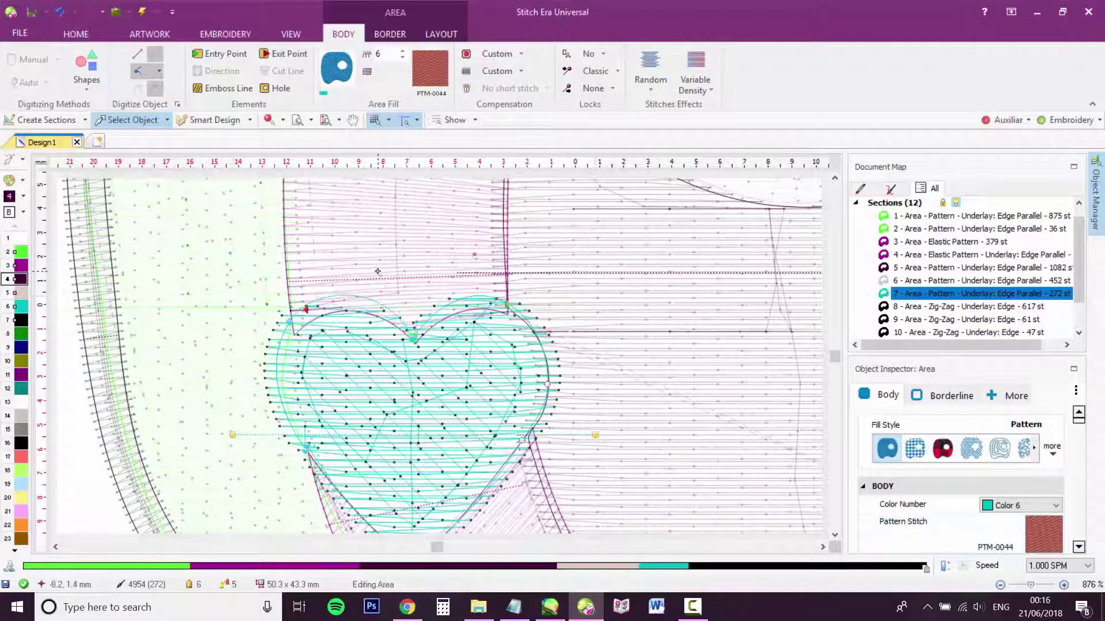
{"action": "key", "text": "Escape"}
Lengthen the bottom tip of the turquoise heart using the 3D + Aux draw mode, and return to the Normal draw mode.
{"action": "left_click", "coordinate": [269, 120]}
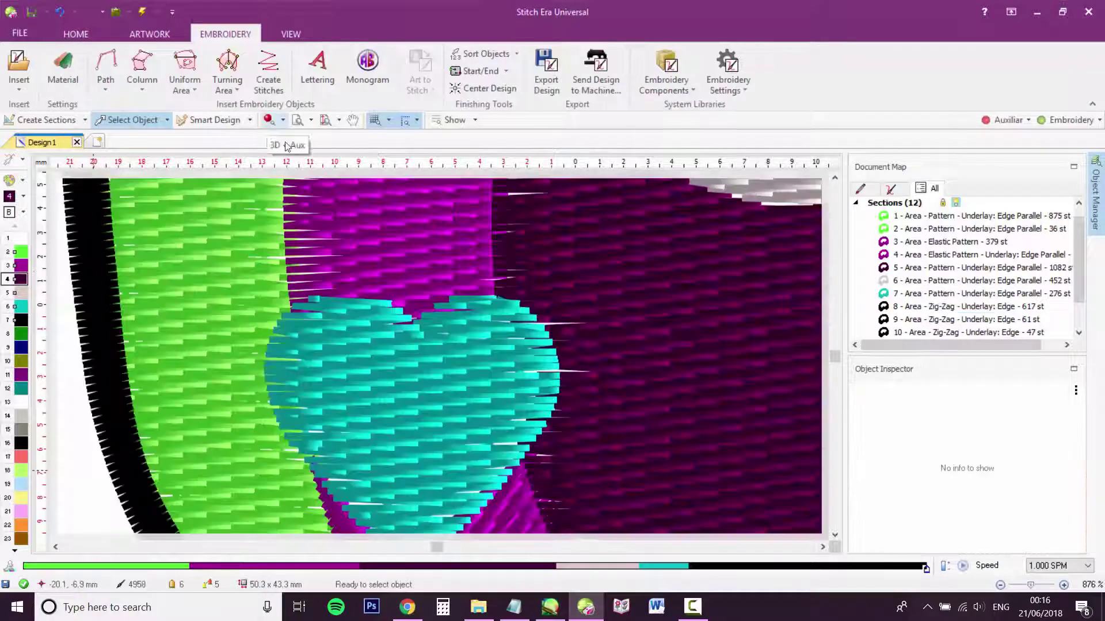
{"action": "left_click", "coordinate": [836, 539]}
{"action": "left_click", "coordinate": [836, 539]}
{"action": "left_click", "coordinate": [837, 539]}
{"action": "left_click", "coordinate": [418, 452]}
{"action": "left_click_drag", "start_coordinate": [415, 461], "coordinate": [418, 470]}
{"action": "left_click", "coordinate": [107, 480]}
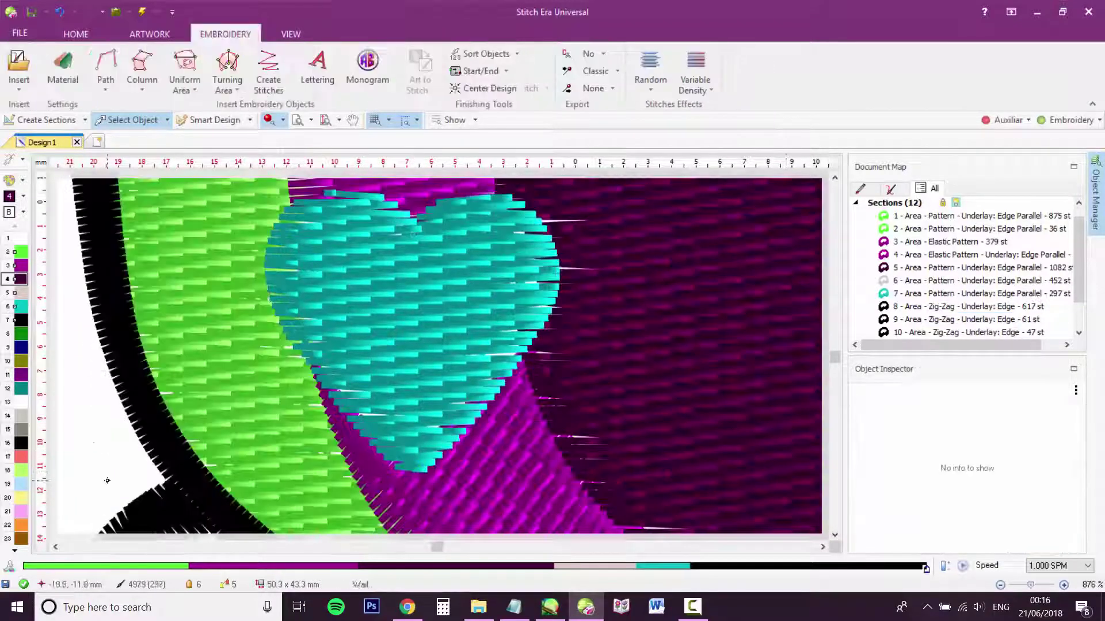
{"action": "left_click", "coordinate": [268, 120]}
{"action": "left_click", "coordinate": [547, 280]}
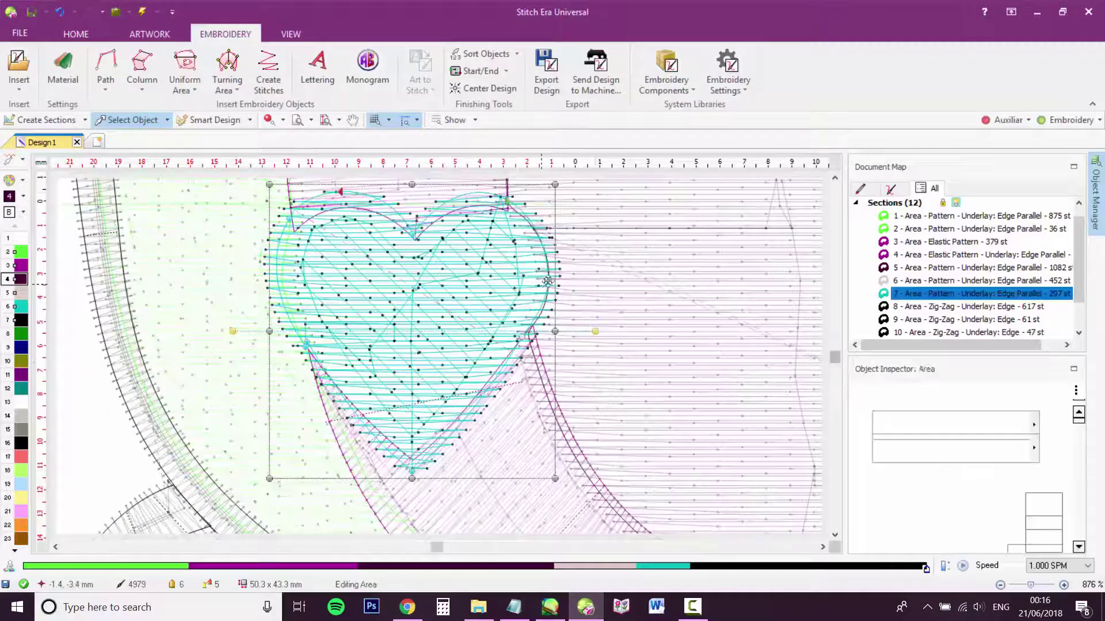
{"action": "key", "text": "Return"}
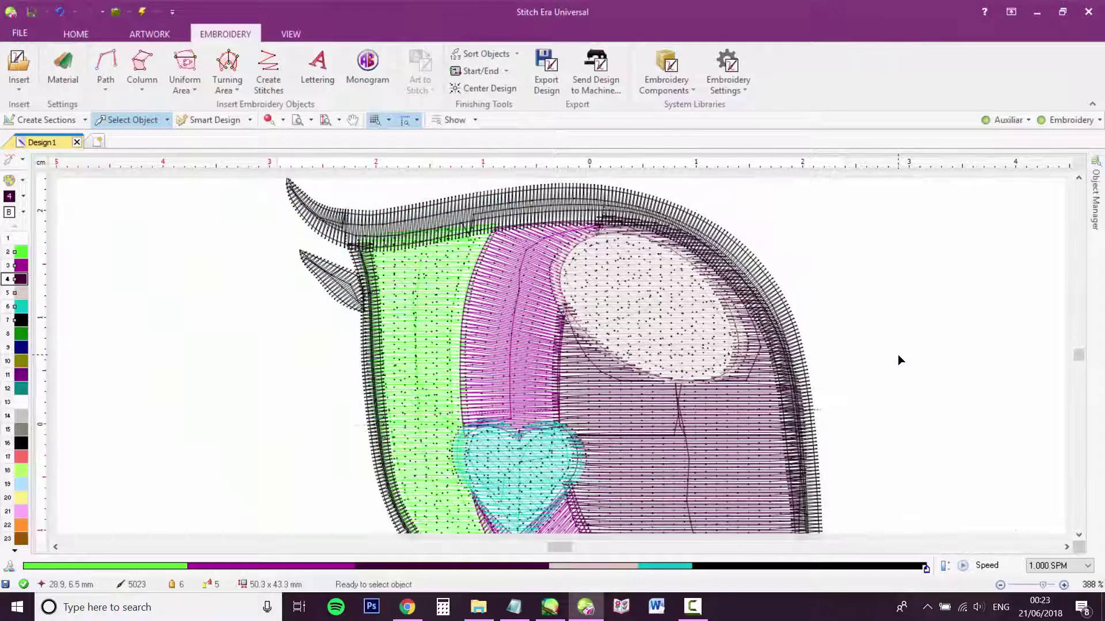
Reshape the upper-left eyelash into a smooth curved spike by moving its edge nodes.
{"action": "left_click", "coordinate": [348, 277]}
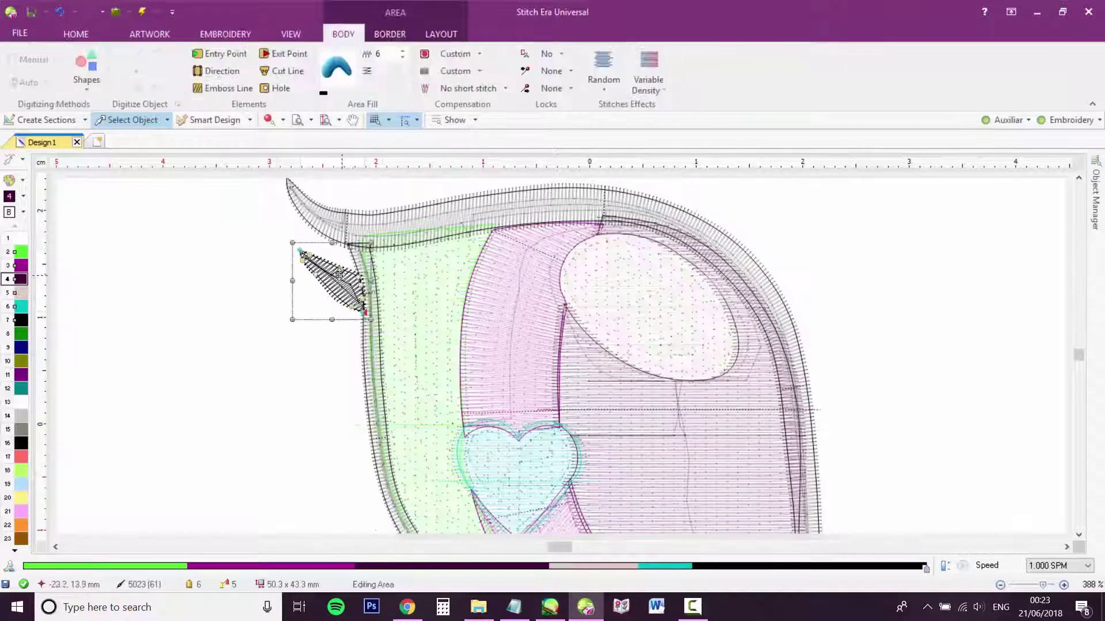
{"action": "left_click_drag", "start_coordinate": [313, 273], "coordinate": [339, 274]}
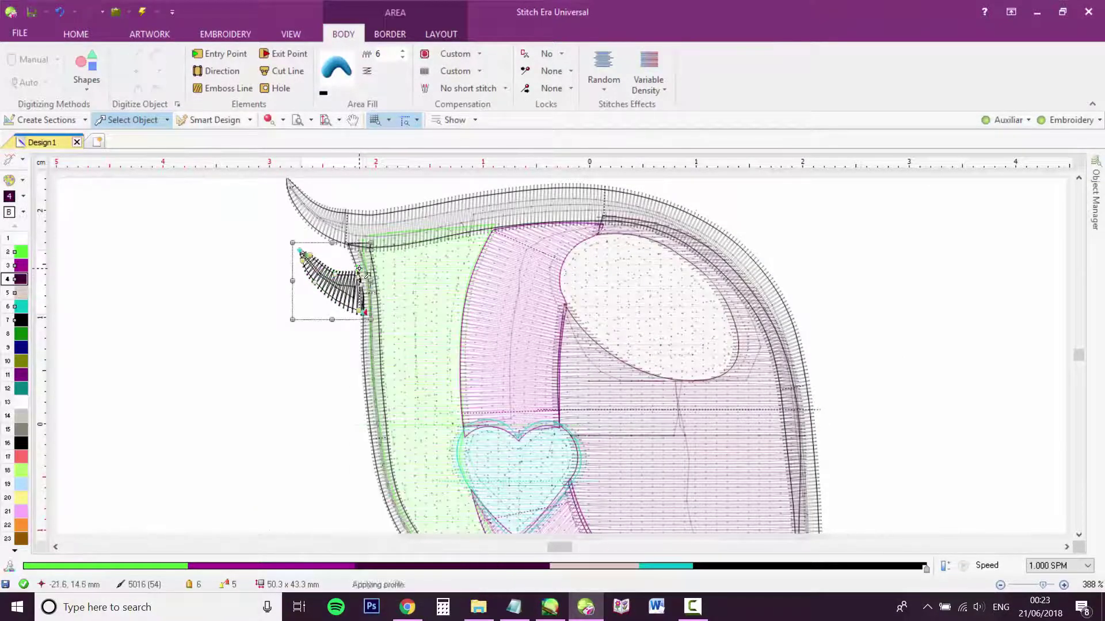
{"action": "left_click", "coordinate": [354, 283]}
{"action": "left_click", "coordinate": [336, 283]}
{"action": "left_click_drag", "start_coordinate": [335, 283], "coordinate": [338, 283]}
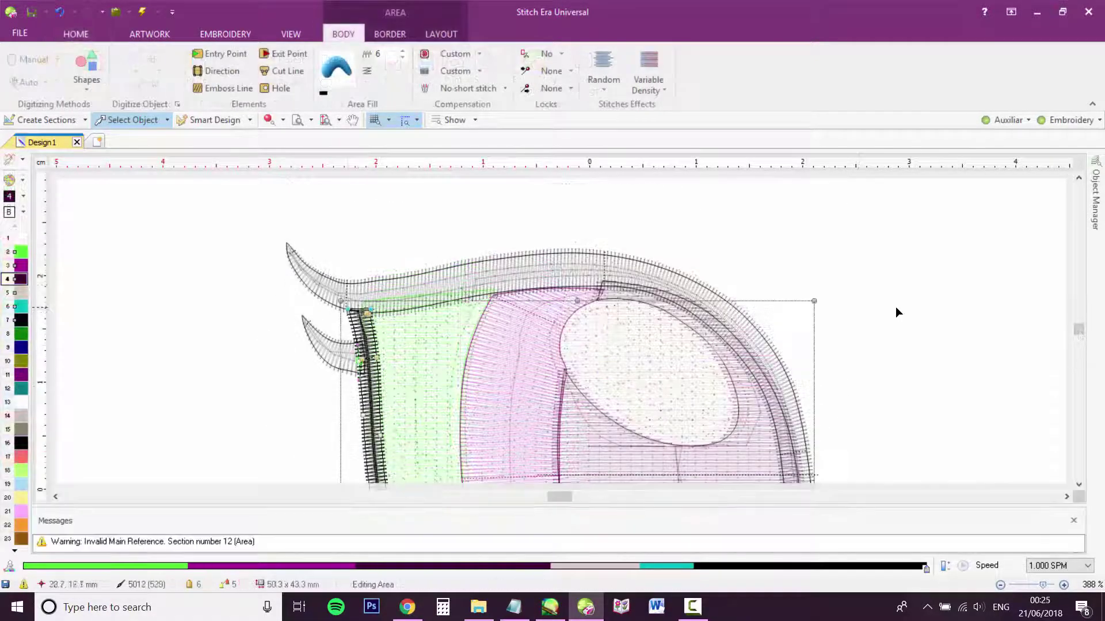
Reshape the bottom edge of the lower black outline and pull in its right-hand end.
{"action": "scroll", "coordinate": [1064, 333], "scroll_direction": "down", "scroll_amount": 3}
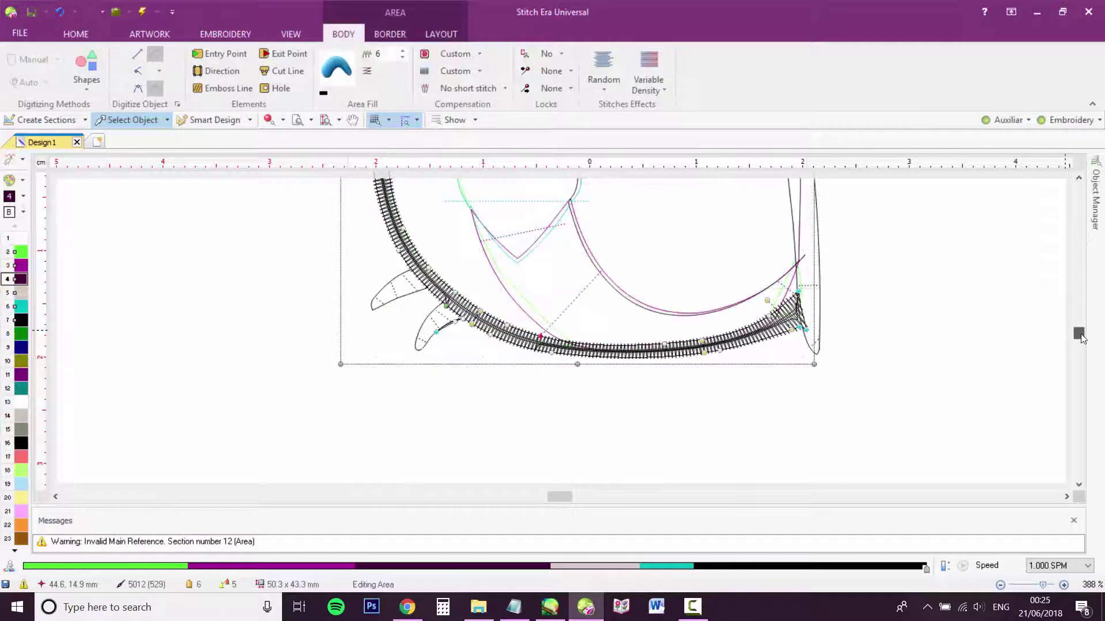
{"action": "left_click", "coordinate": [664, 344]}
{"action": "left_click", "coordinate": [551, 353]}
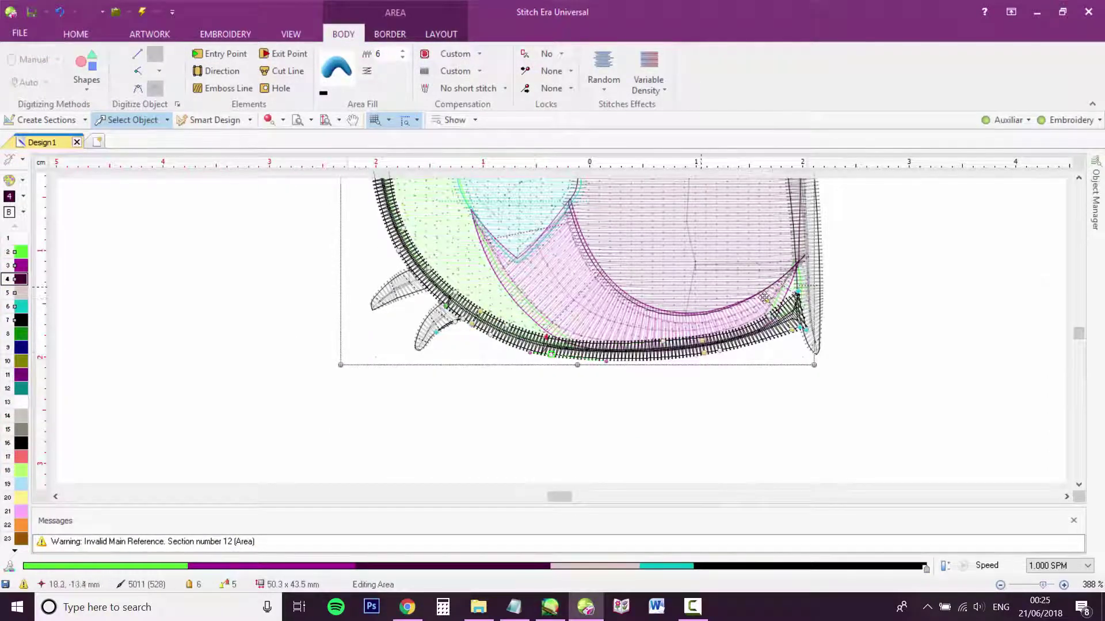
{"action": "left_click", "coordinate": [807, 328]}
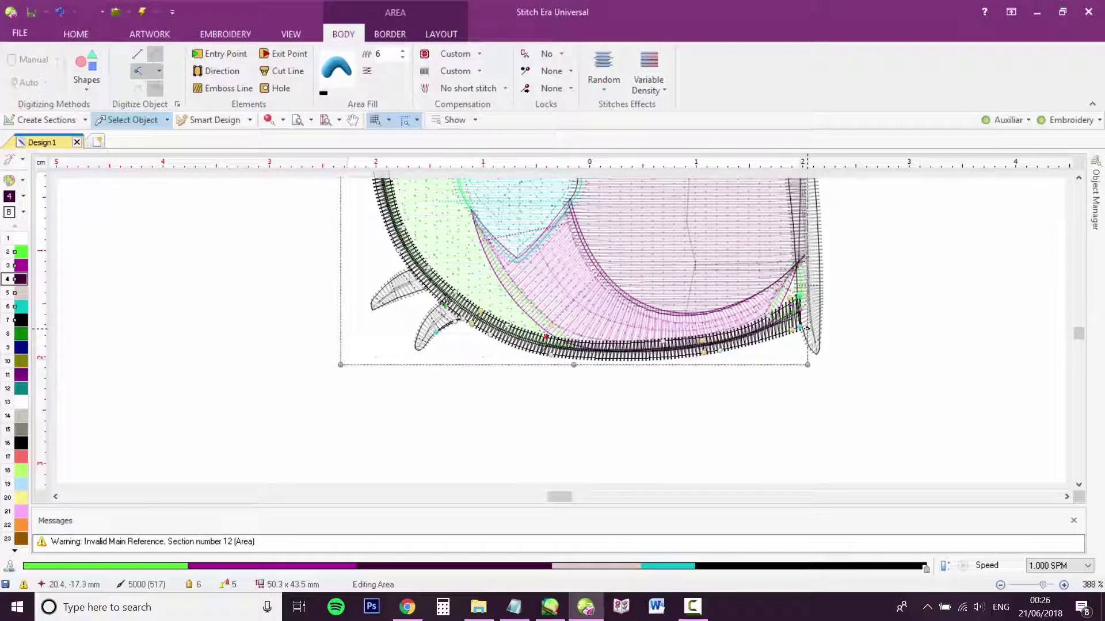
{"action": "right_click", "coordinate": [1078, 335]}
{"action": "left_click", "coordinate": [390, 230]}
{"action": "left_click", "coordinate": [330, 240]}
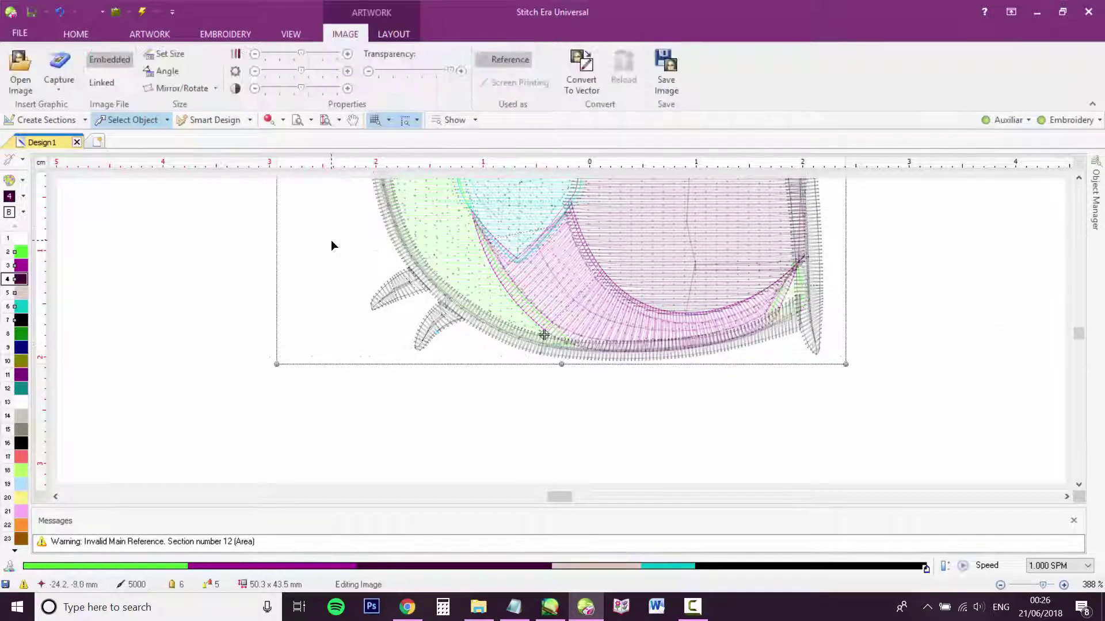
Adjust the upper-left end of the lower black outline beneath the eyelid and dismiss the reference warning.
{"action": "left_click", "coordinate": [495, 496]}
{"action": "left_click", "coordinate": [1073, 521]}
{"action": "left_click", "coordinate": [649, 459]}
{"action": "left_click_drag", "start_coordinate": [537, 544], "coordinate": [551, 547]}
{"action": "left_click_drag", "start_coordinate": [1076, 363], "coordinate": [1078, 356]}
{"action": "left_click", "coordinate": [569, 343]}
{"action": "right_click", "coordinate": [569, 343]}
{"action": "left_click_drag", "start_coordinate": [581, 340], "coordinate": [567, 343]}
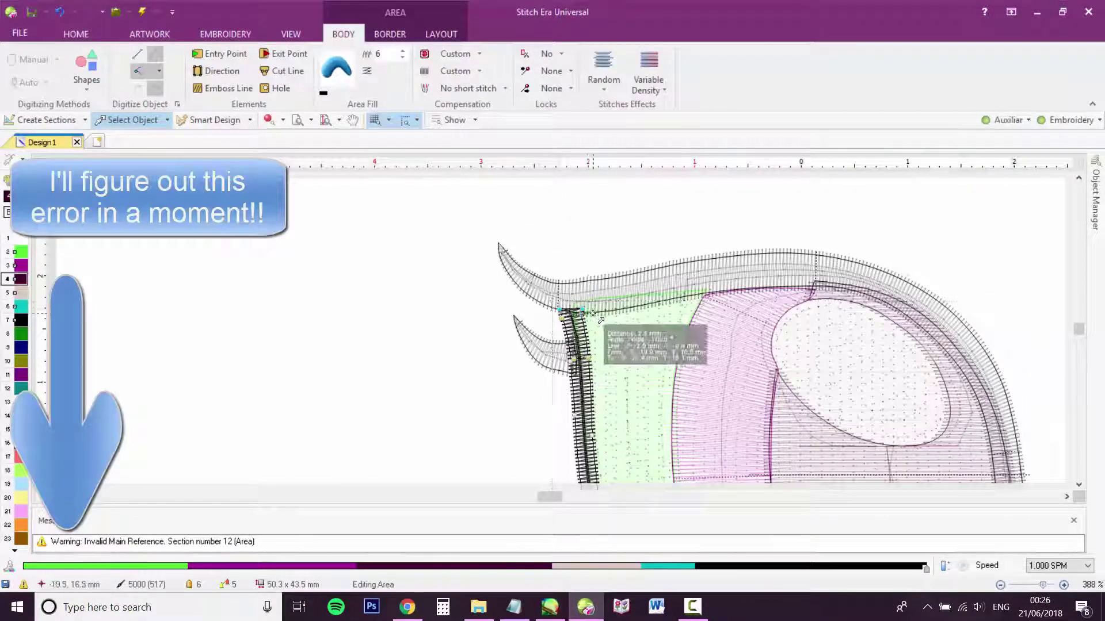
{"action": "left_click", "coordinate": [1073, 520]}
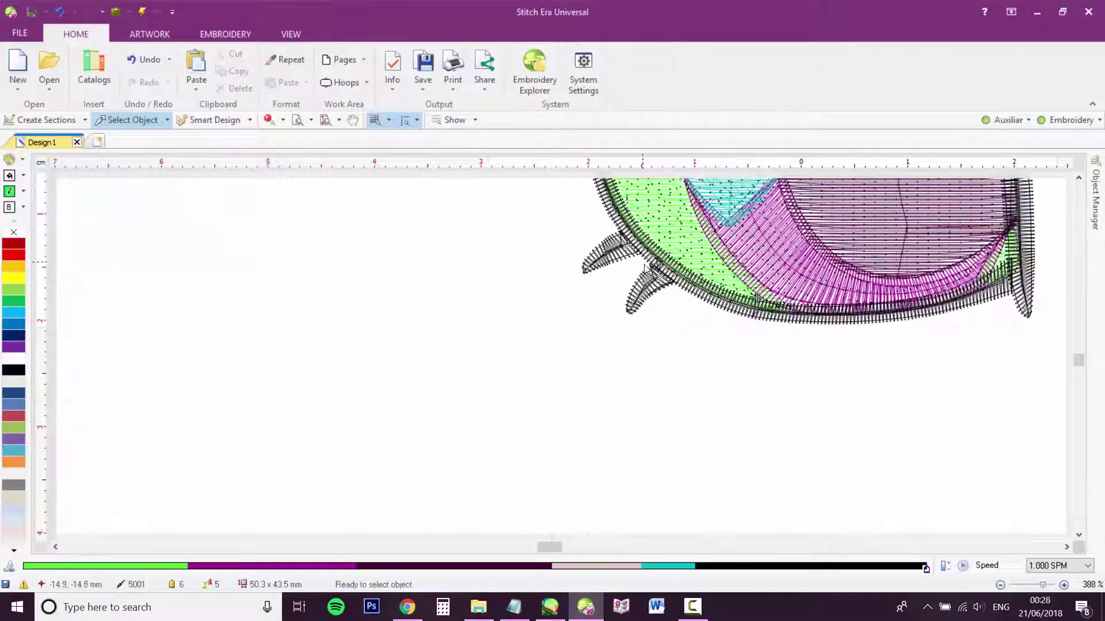
Change the node property of the tip node on the lowest eyelash.
{"action": "left_click", "coordinate": [650, 285]}
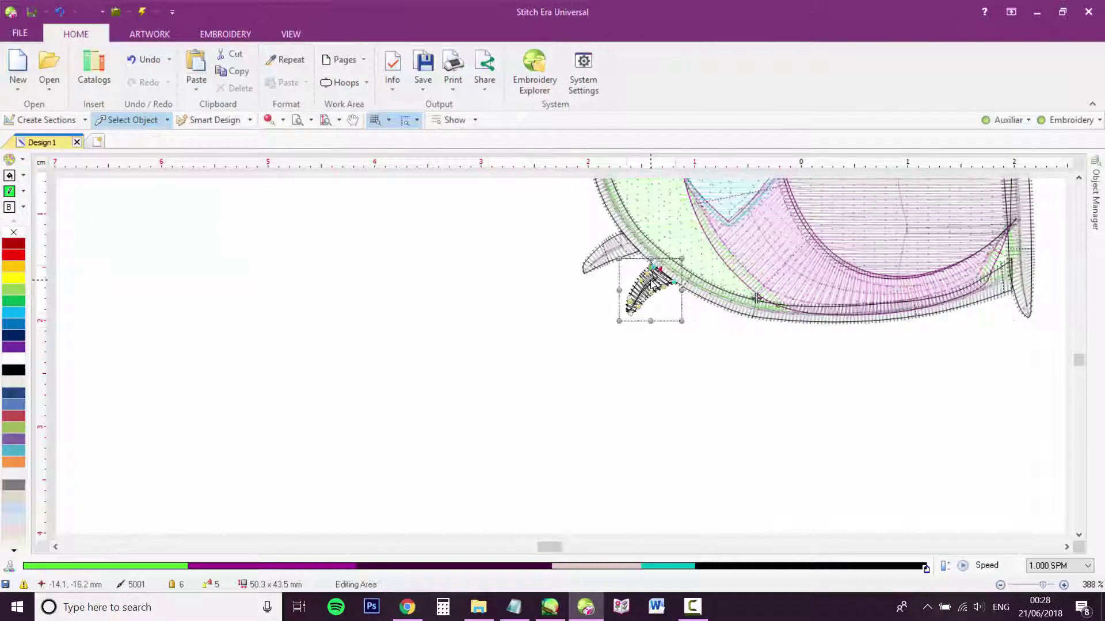
{"action": "right_click", "coordinate": [630, 314]}
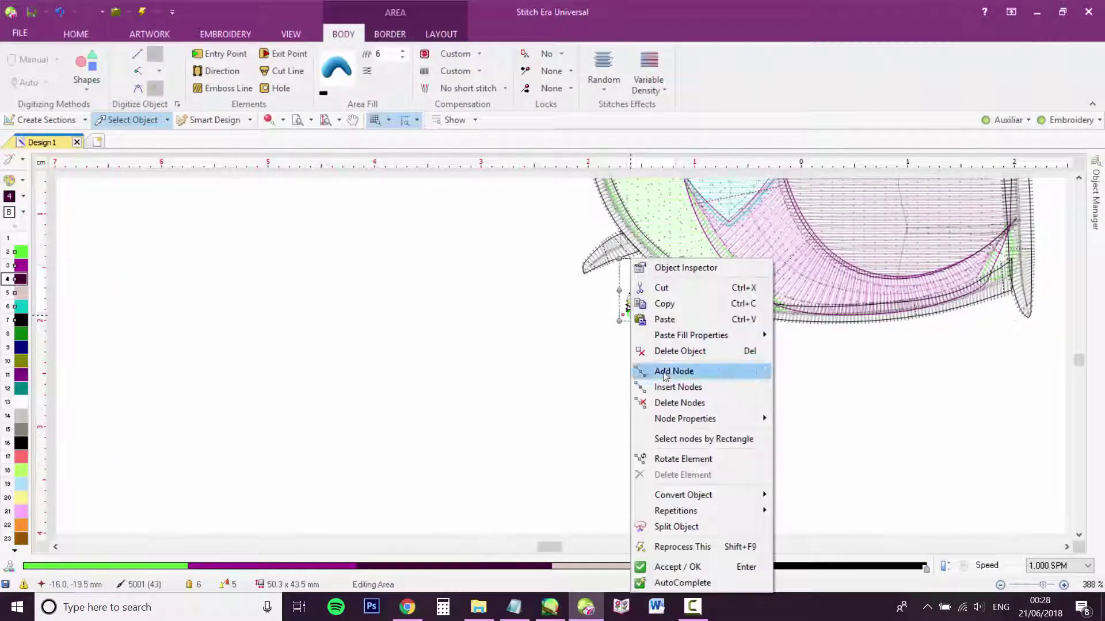
{"action": "mouse_move", "coordinate": [748, 419]}
{"action": "left_click", "coordinate": [789, 454]}
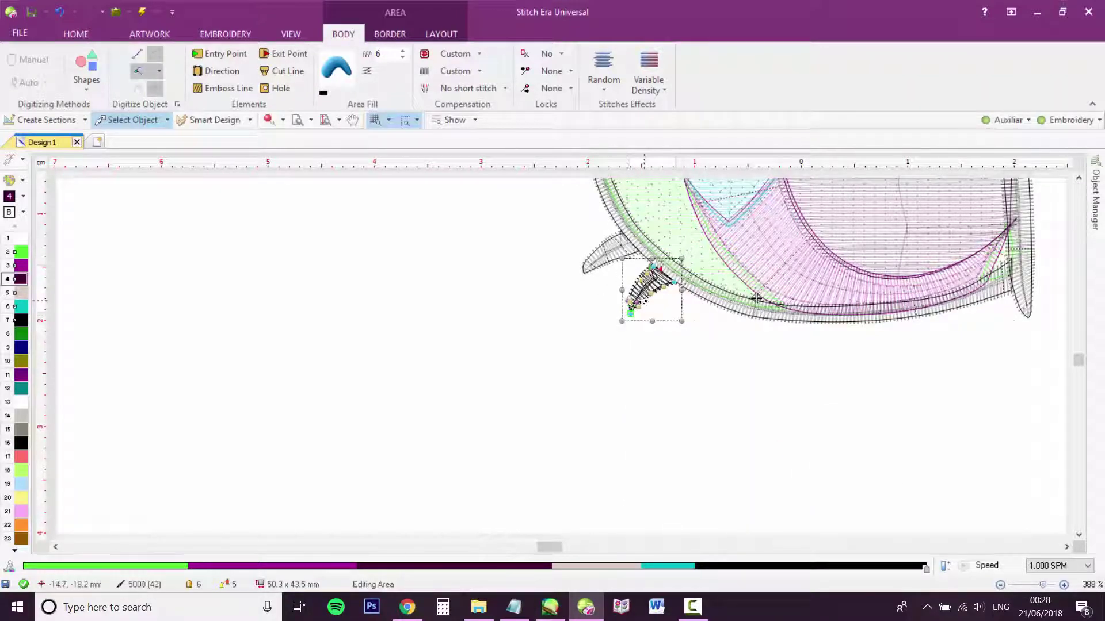
Reshape the lowest eyelash by repositioning the nodes along its sides and tip.
{"action": "right_click", "coordinate": [641, 294]}
{"action": "key", "text": "Escape"}
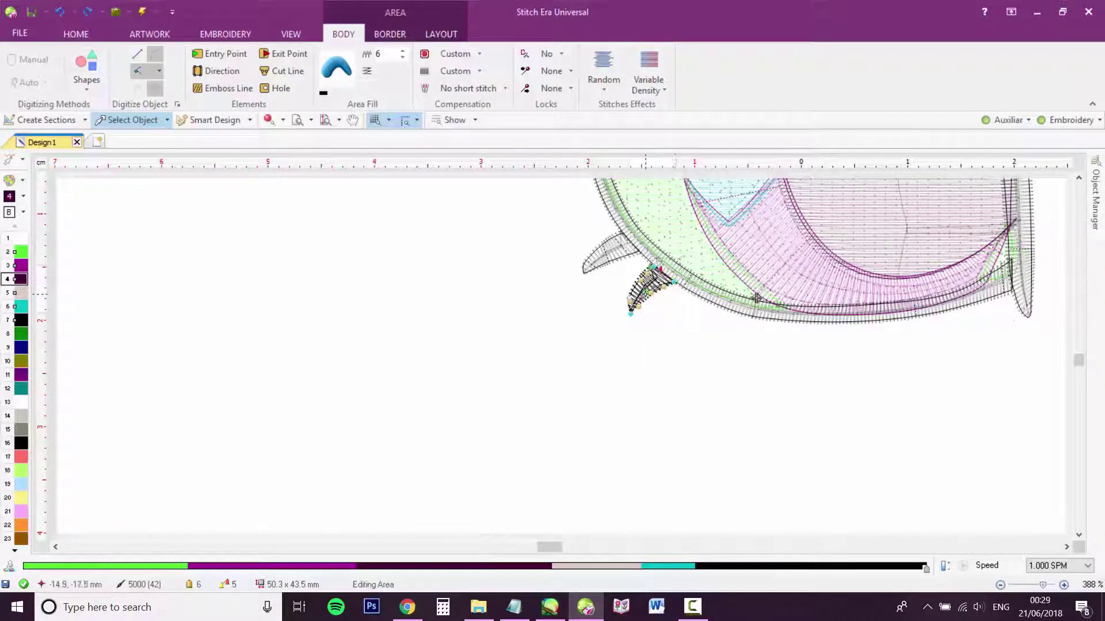
{"action": "left_click", "coordinate": [625, 300]}
{"action": "left_click", "coordinate": [633, 288]}
{"action": "left_click", "coordinate": [647, 287]}
{"action": "left_click", "coordinate": [648, 292]}
{"action": "left_click_drag", "start_coordinate": [647, 282], "coordinate": [650, 279]}
{"action": "left_click", "coordinate": [676, 361]}
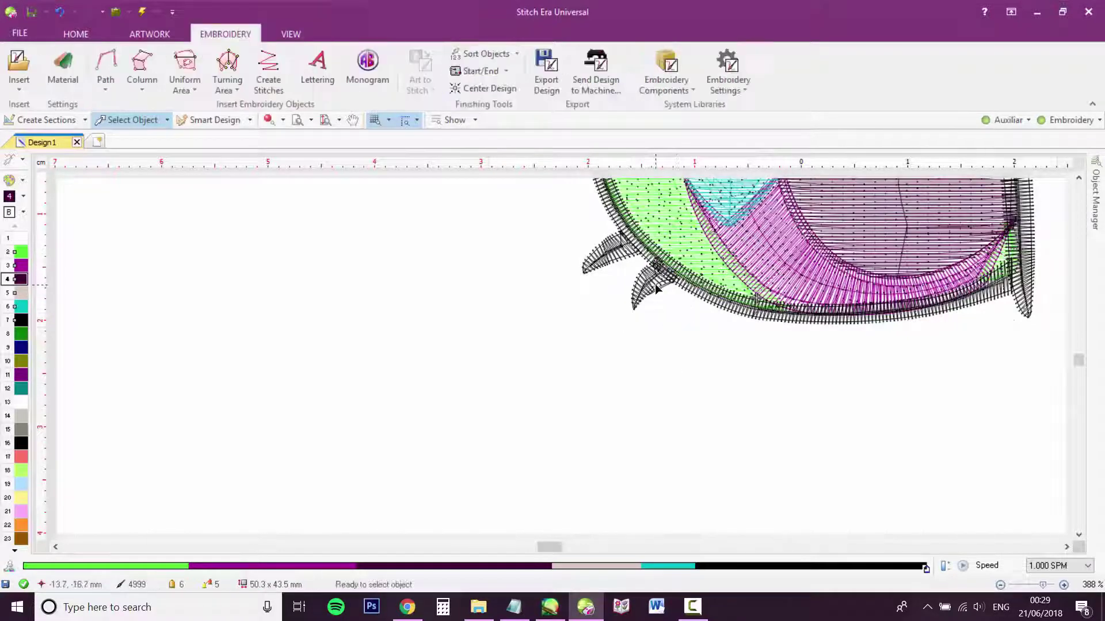
Move the lower black outline away from the eye and remove the stray end node beside its lower-left curve.
{"action": "left_click", "coordinate": [654, 289]}
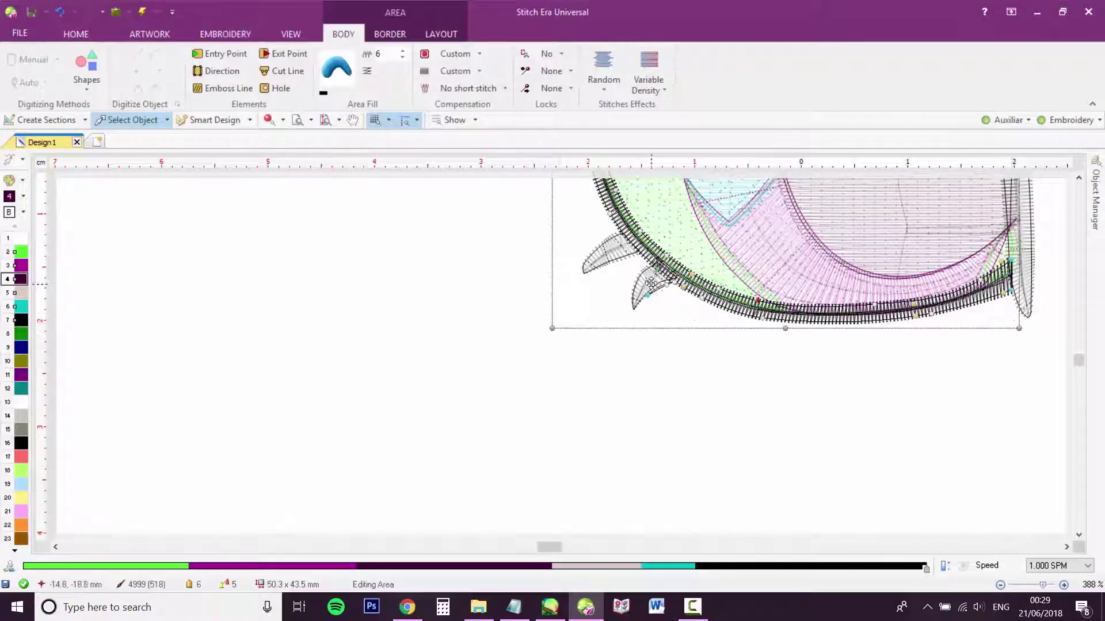
{"action": "left_click_drag", "start_coordinate": [652, 285], "coordinate": [622, 300]}
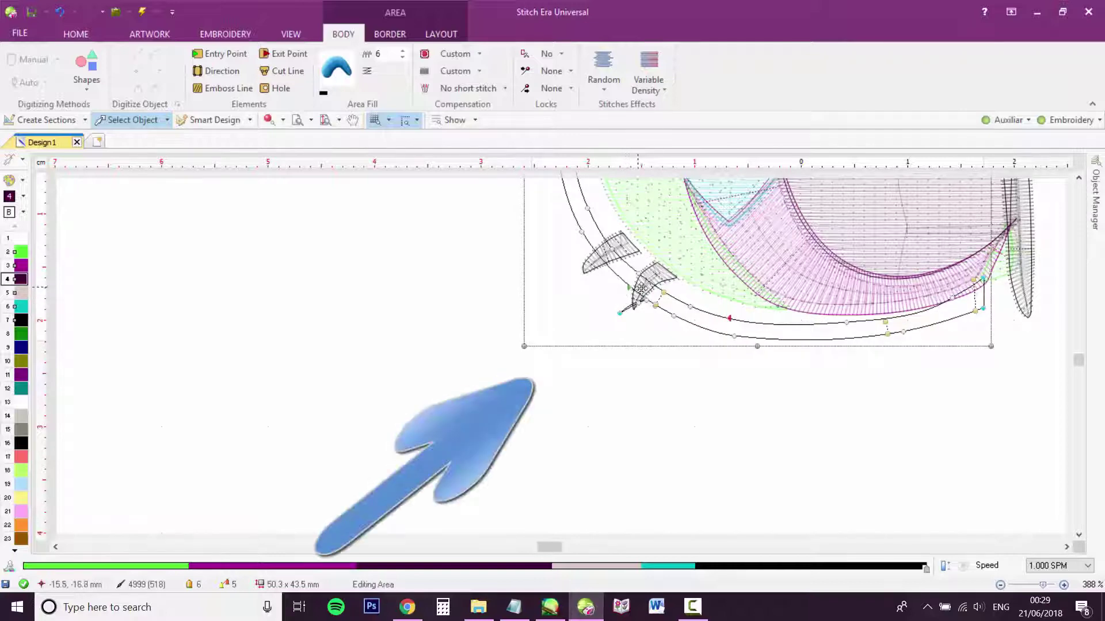
{"action": "left_click_drag", "start_coordinate": [679, 312], "coordinate": [650, 377]}
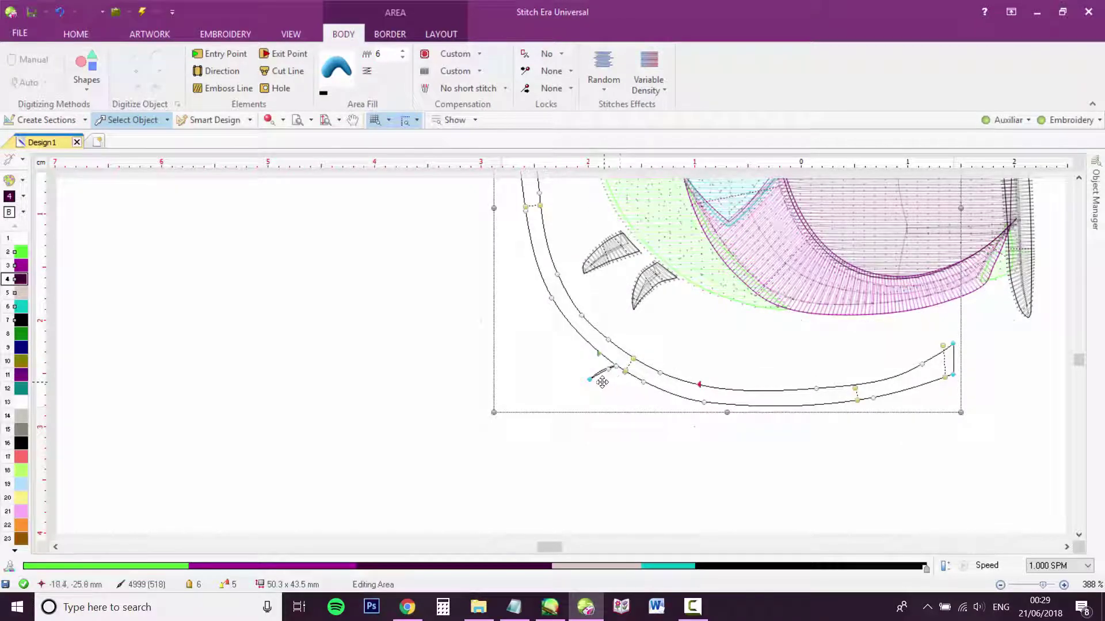
{"action": "left_click", "coordinate": [588, 380]}
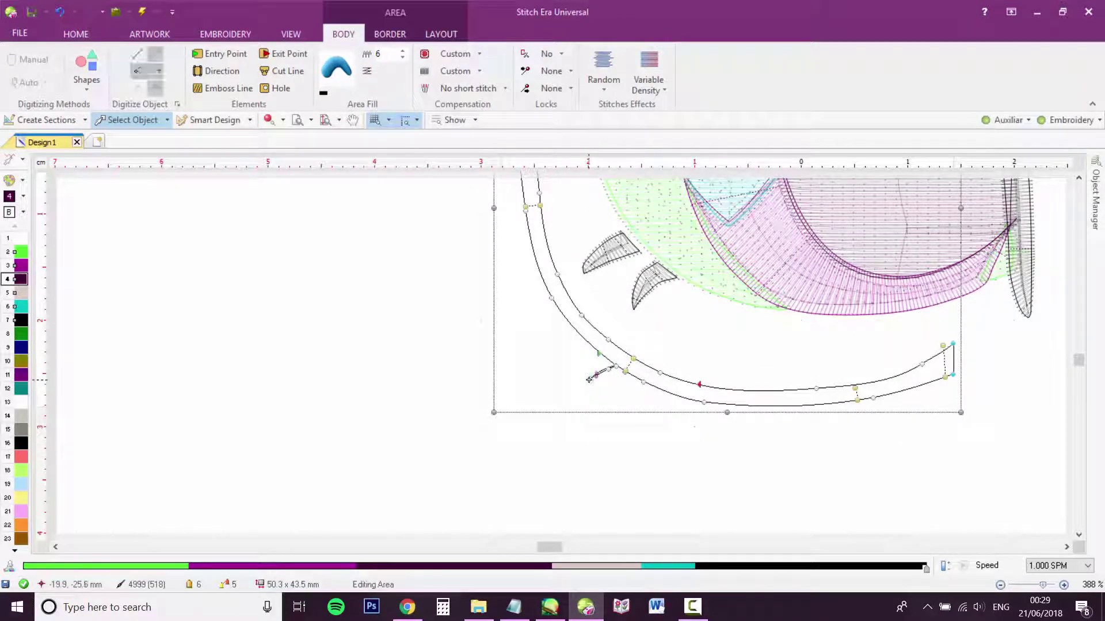
{"action": "key", "text": "Return"}
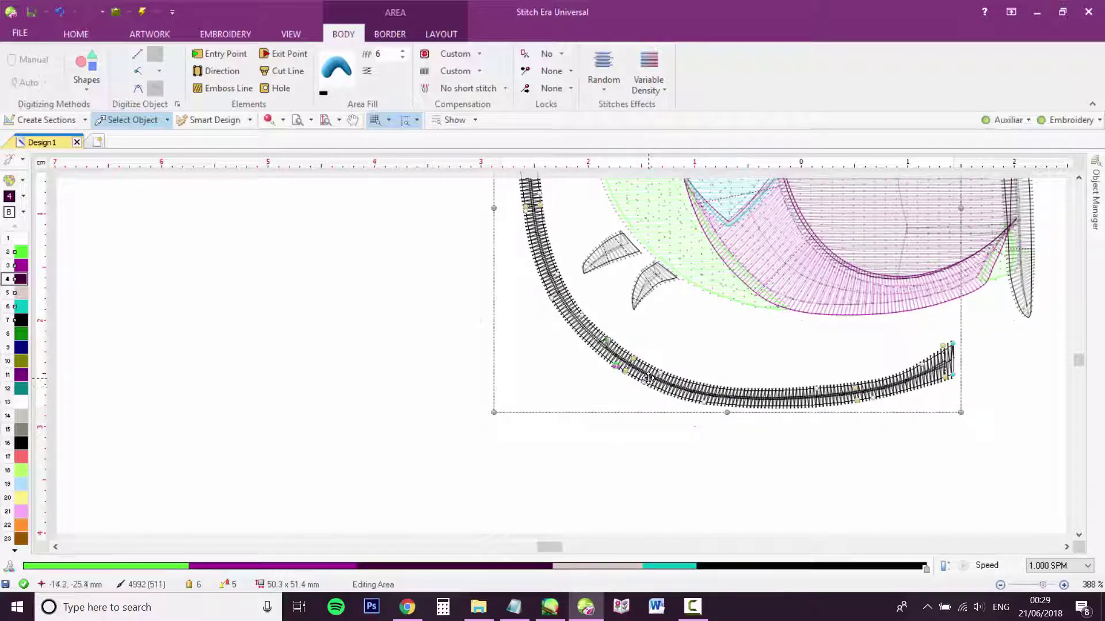
Move the cleaned lower black outline back around the eye so it meets the eyelid and the right-hand outline.
{"action": "left_click_drag", "start_coordinate": [648, 377], "coordinate": [567, 371]}
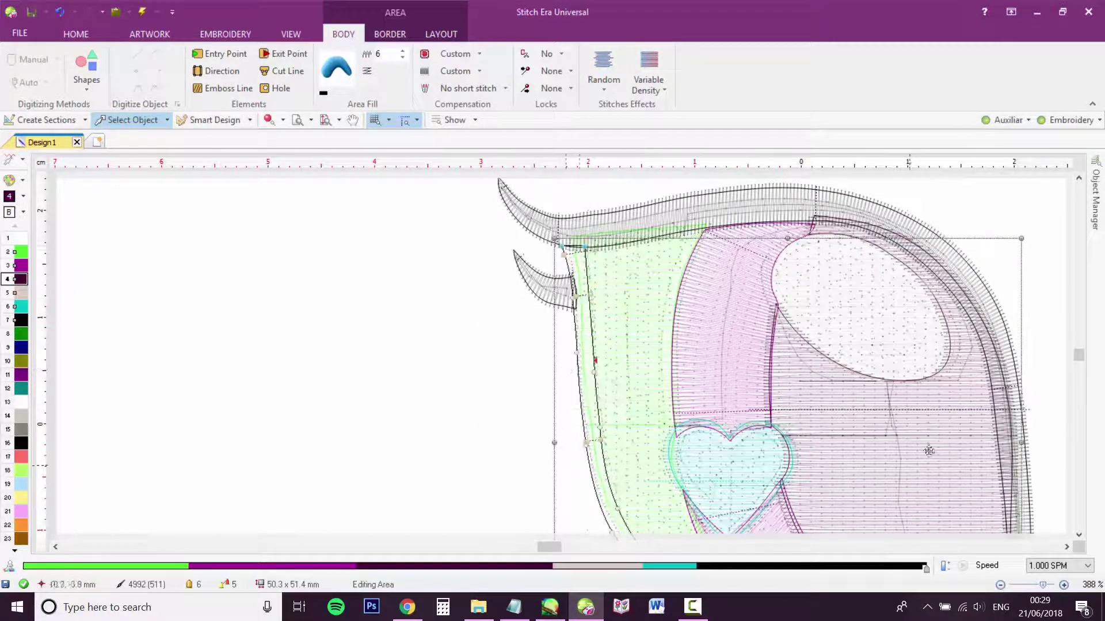
{"action": "left_click", "coordinate": [573, 428]}
{"action": "left_click_drag", "start_coordinate": [1078, 355], "coordinate": [1080, 358]}
{"action": "left_click", "coordinate": [750, 322]}
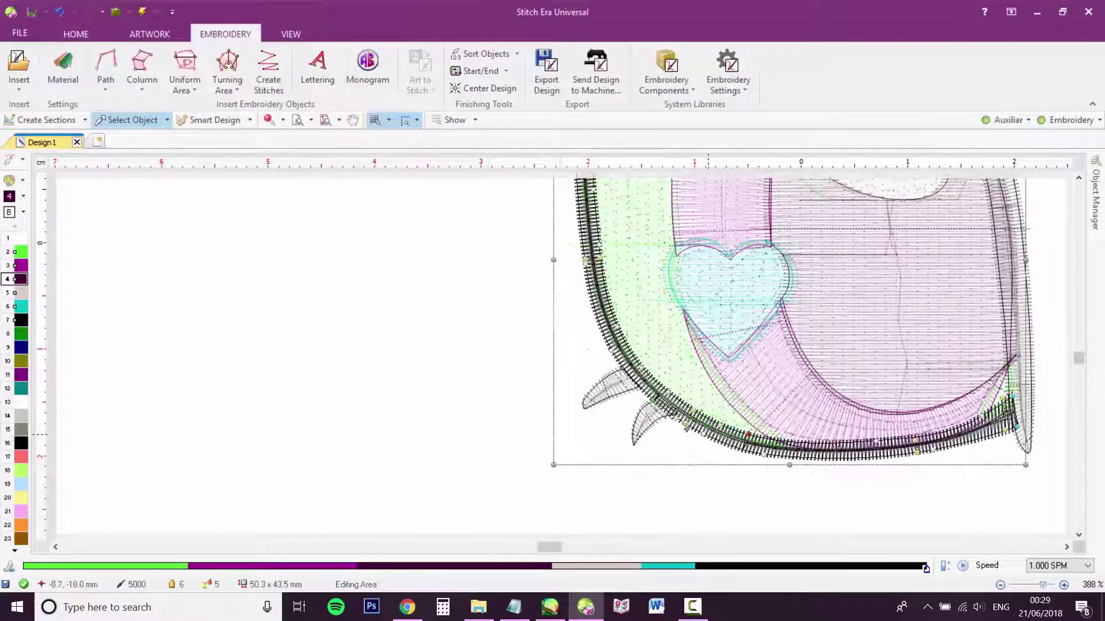
{"action": "left_click", "coordinate": [669, 419]}
{"action": "left_click", "coordinate": [697, 468]}
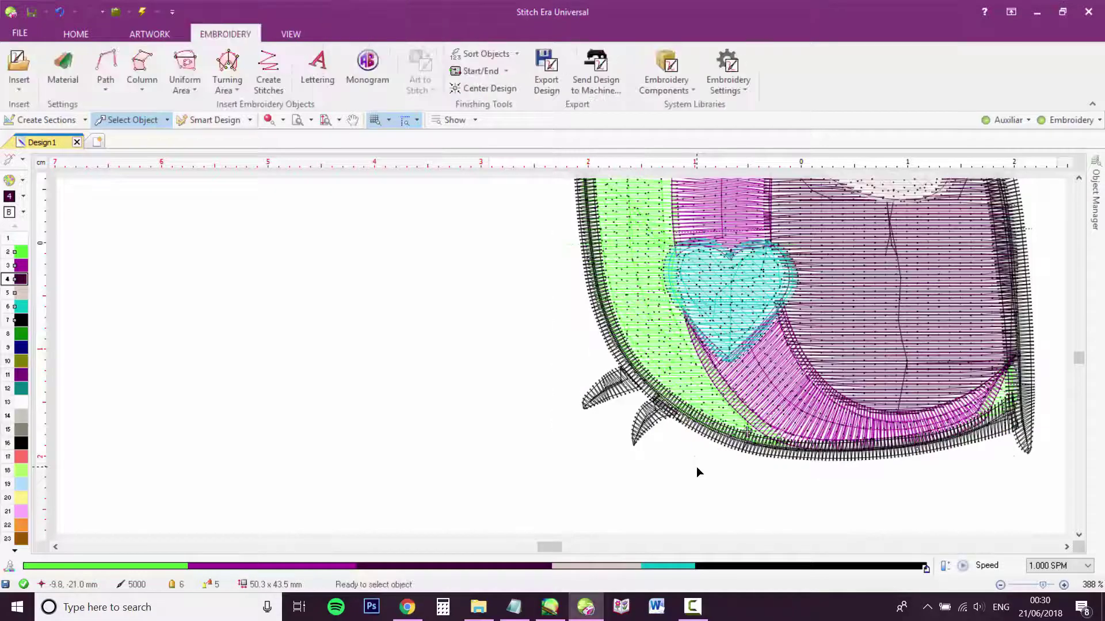
Shift the upper of the two bottom eyelashes slightly inward against the lower black outline.
{"action": "left_click_drag", "start_coordinate": [602, 386], "coordinate": [612, 389]}
{"action": "left_click", "coordinate": [540, 461]}
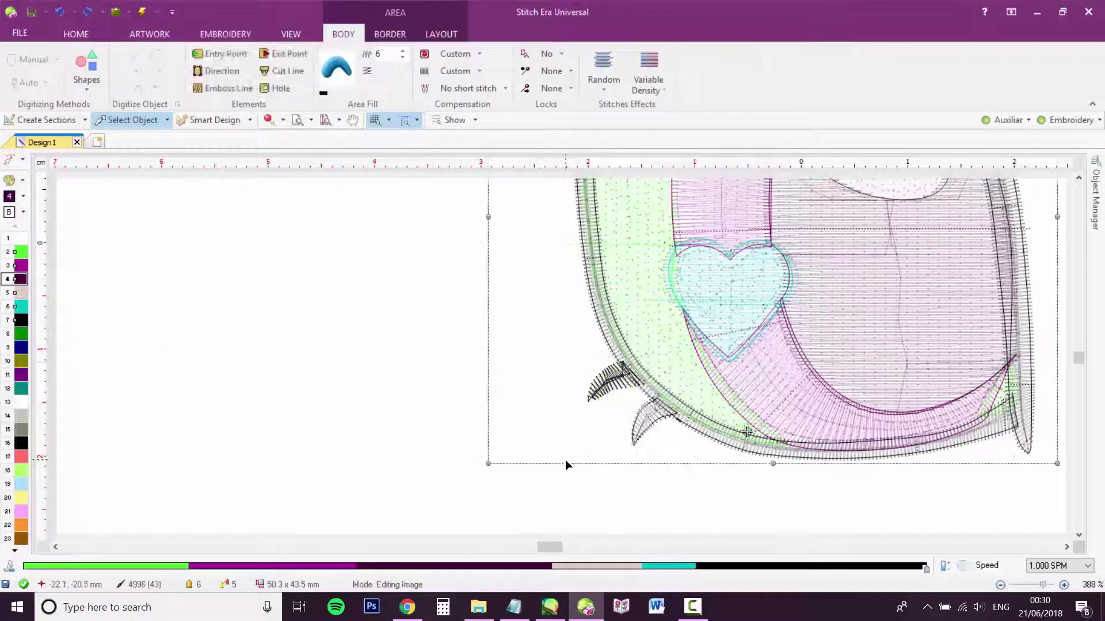
{"action": "left_click", "coordinate": [643, 411]}
Adjust the tip node at the lower-right end of the upper black outline to form a sharper point.
{"action": "left_click", "coordinate": [1024, 442]}
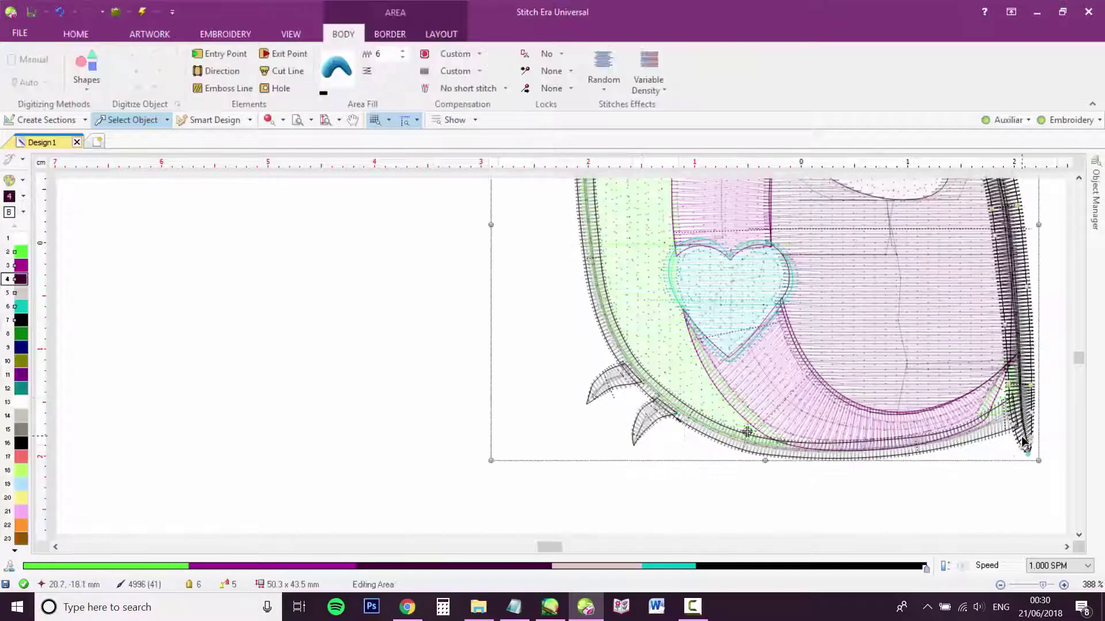
{"action": "right_click", "coordinate": [1026, 452]}
{"action": "left_click", "coordinate": [1024, 407]}
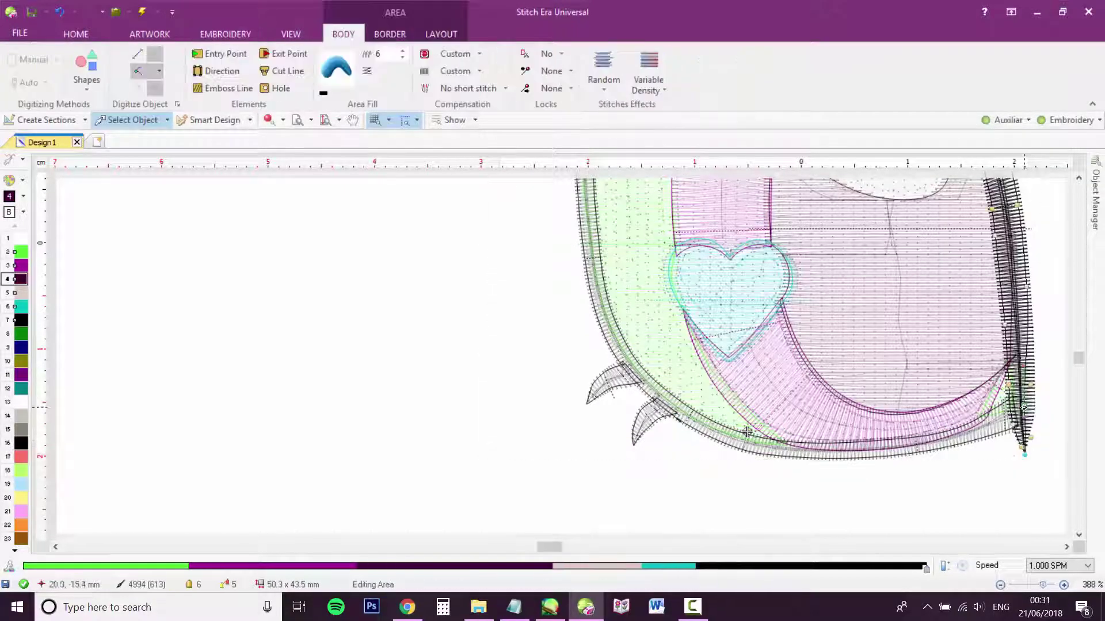
{"action": "left_click", "coordinate": [1043, 429]}
{"action": "left_click", "coordinate": [1006, 547]}
{"action": "left_click", "coordinate": [1047, 457]}
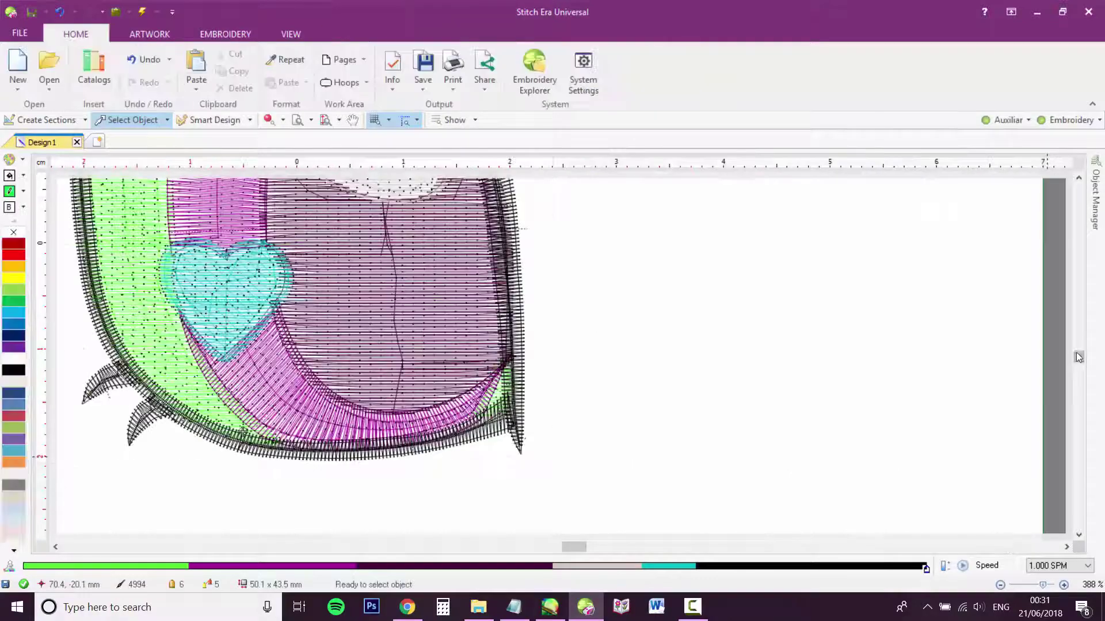
Show the whole eye as a realistic stitch preview.
{"action": "scroll", "coordinate": [1077, 352], "scroll_direction": "up", "scroll_amount": 2}
{"action": "scroll", "coordinate": [695, 486], "scroll_direction": "down", "scroll_amount": 3}
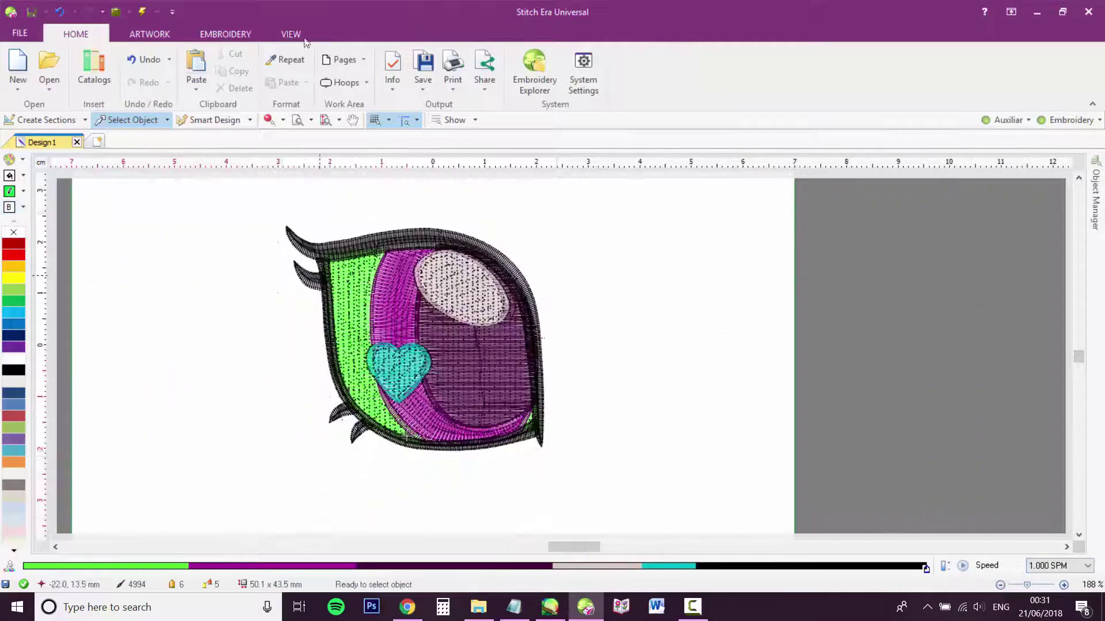
{"action": "scroll", "coordinate": [1079, 359], "scroll_direction": "down", "scroll_amount": 2}
{"action": "scroll", "coordinate": [1080, 359], "scroll_direction": "up", "scroll_amount": 2}
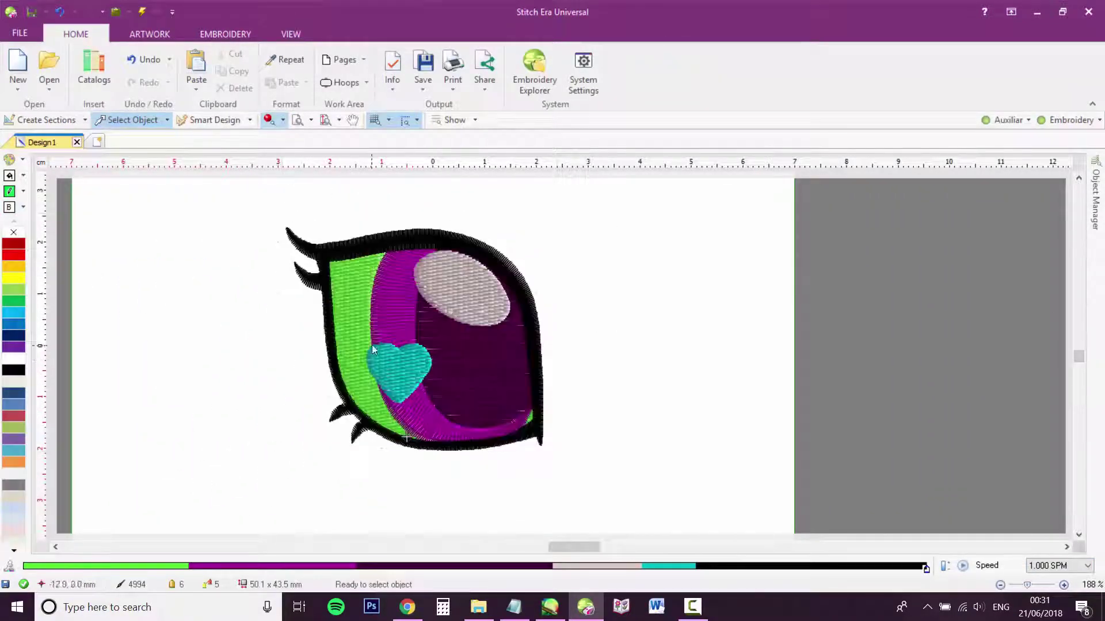
Adjust the top edge of the upper purple iris area where it meets the eyelid outline.
{"action": "left_click", "coordinate": [435, 252]}
{"action": "left_click_drag", "start_coordinate": [431, 242], "coordinate": [430, 257]}
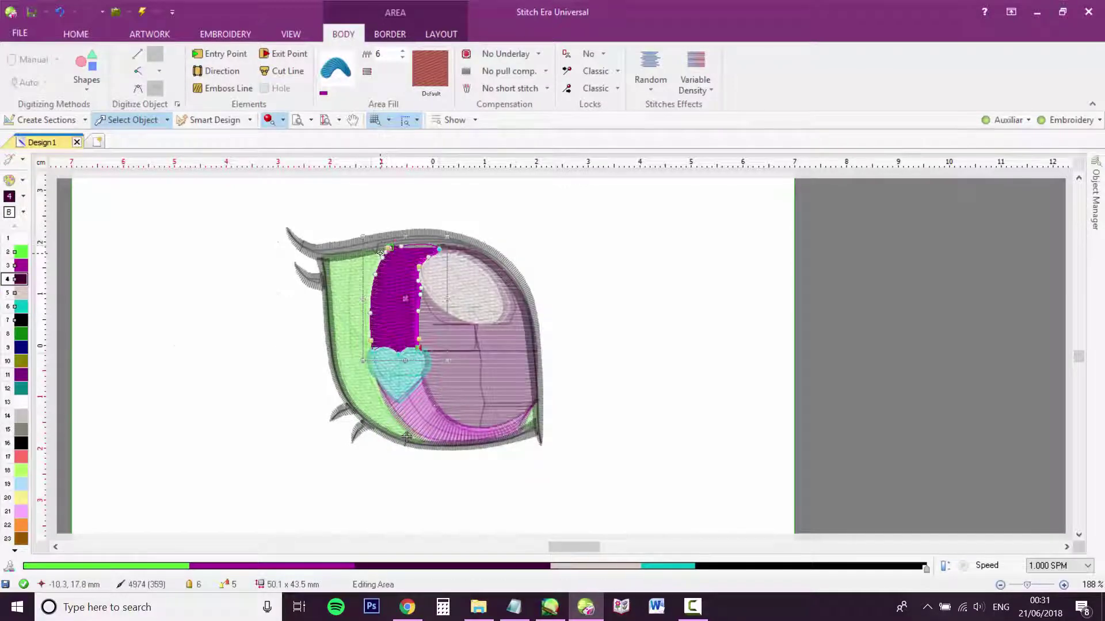
{"action": "left_click", "coordinate": [586, 292]}
{"action": "left_click", "coordinate": [401, 300]}
{"action": "left_click", "coordinate": [625, 220]}
Recolour thread colours 2, 5 and 6 to white and thread colour 3 to bright magenta.
{"action": "double_click", "coordinate": [21, 251]}
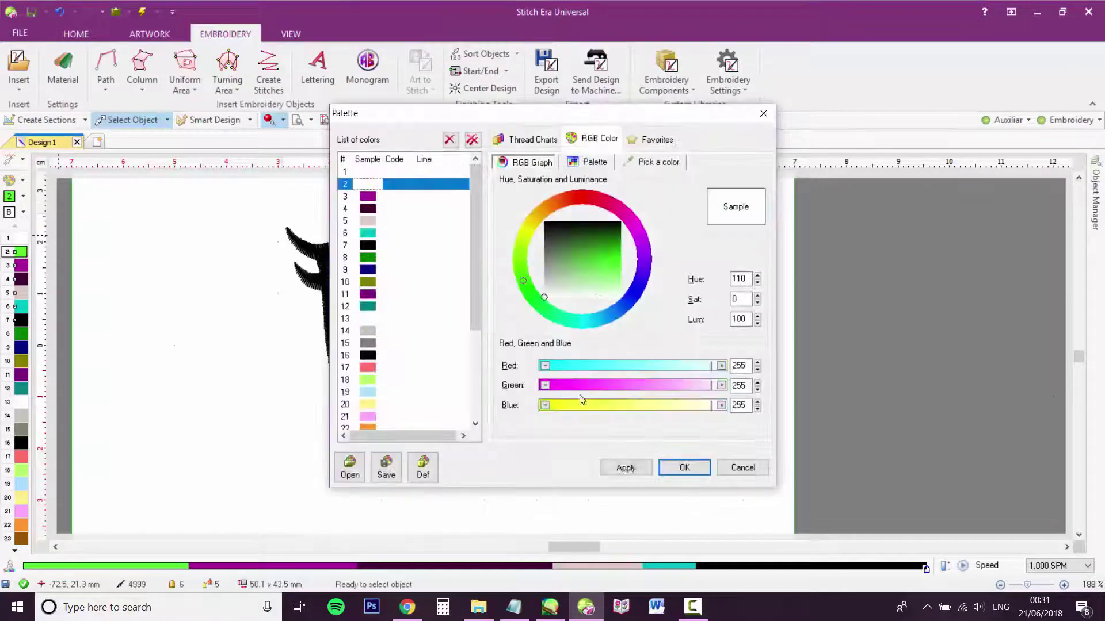
{"action": "left_click", "coordinate": [668, 467]}
{"action": "double_click", "coordinate": [21, 292]}
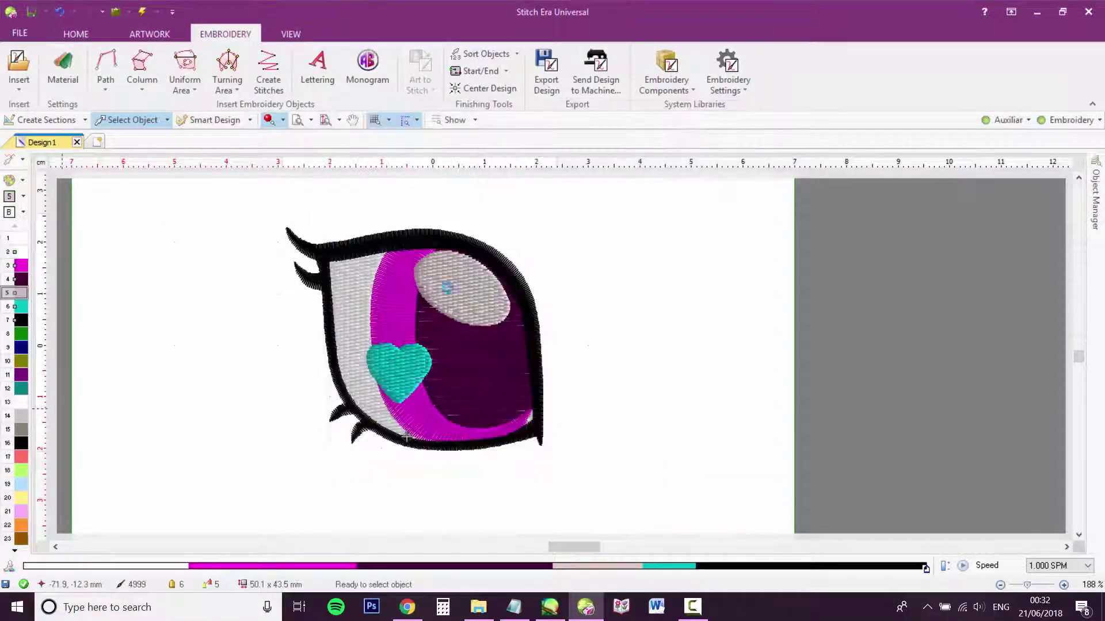
{"action": "key", "text": "Down"}
{"action": "left_click", "coordinate": [682, 468]}
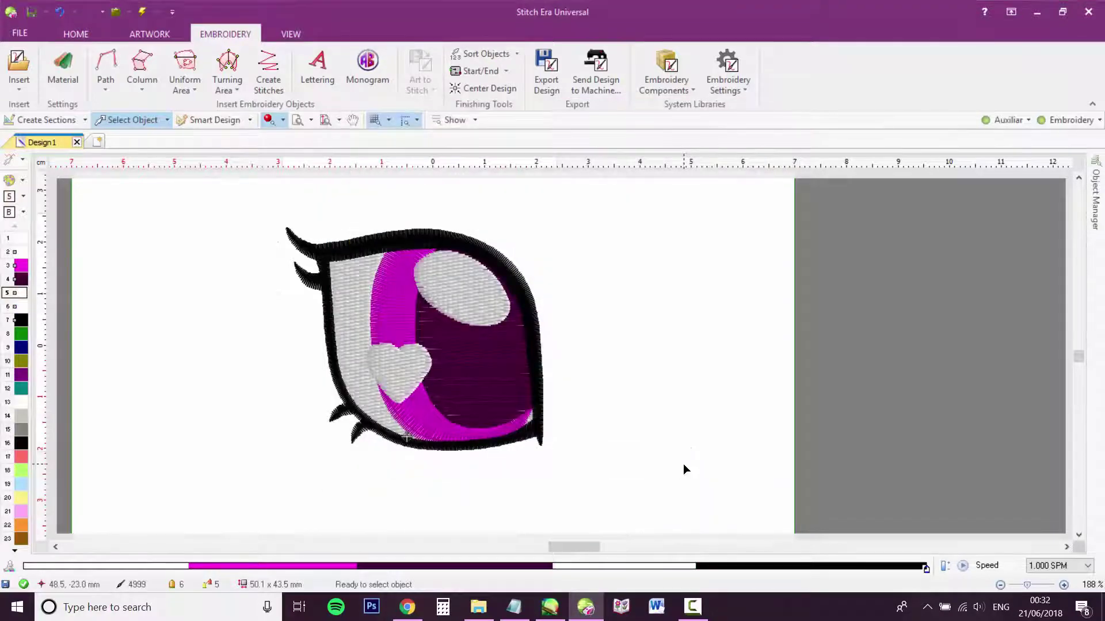
{"action": "left_click", "coordinate": [693, 607]}
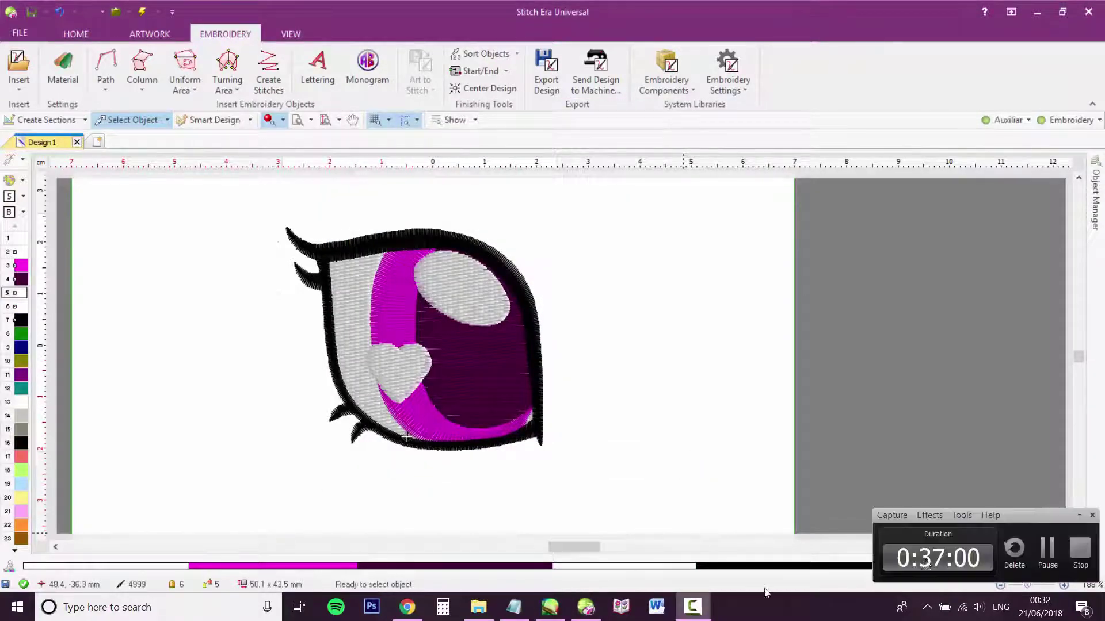
{"action": "left_click", "coordinate": [1047, 552]}
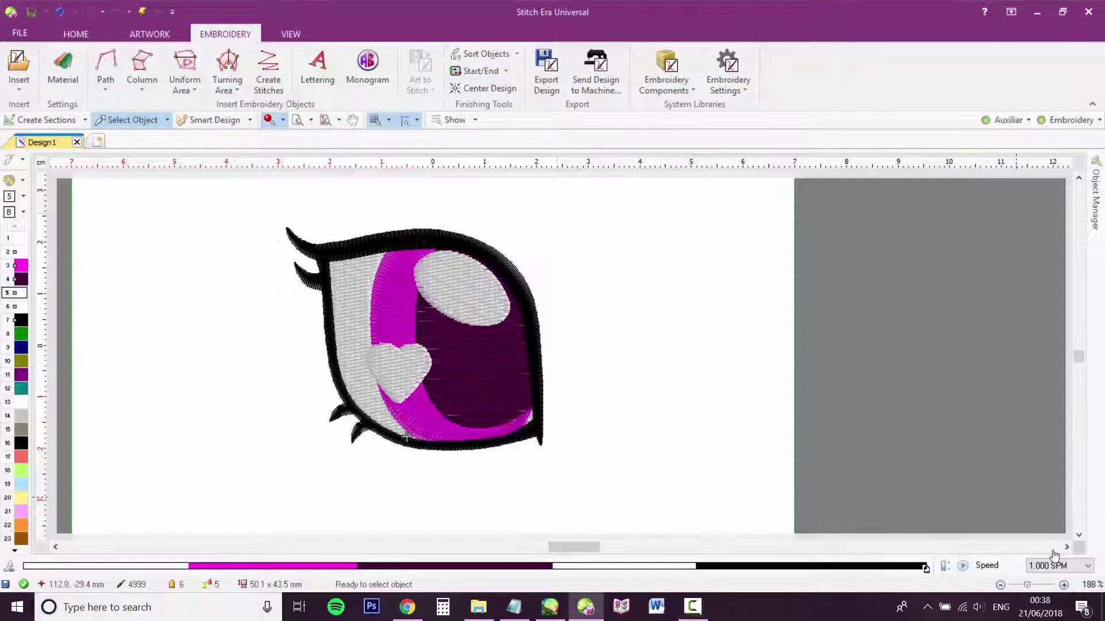
Save the design document under the new name Test Eye in the Embroidery 2018 folder.
{"action": "left_click", "coordinate": [36, 32]}
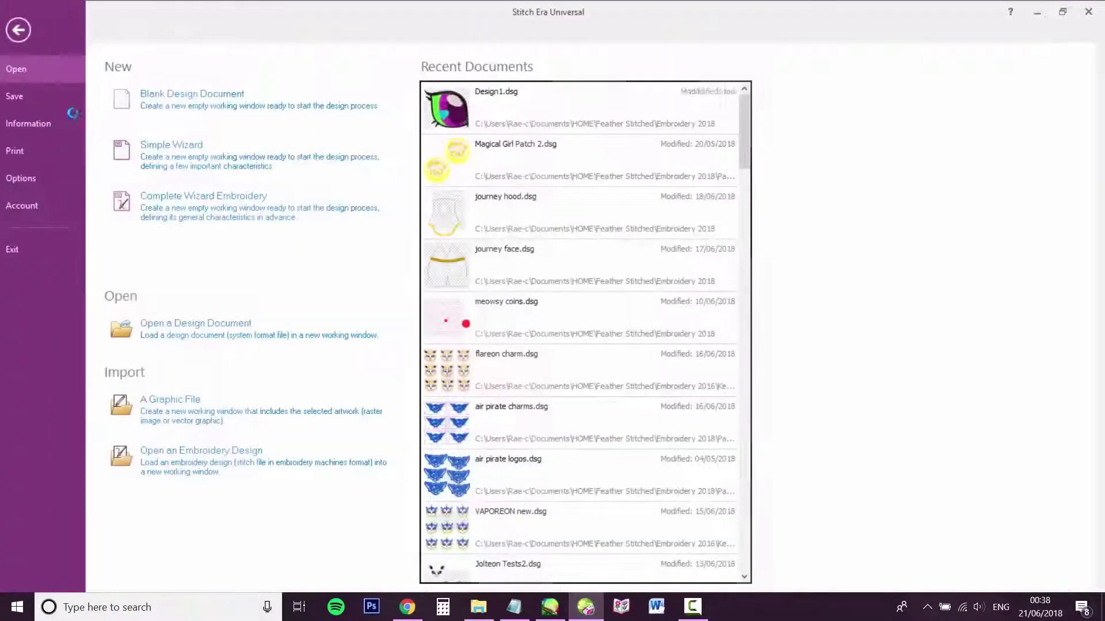
{"action": "left_click", "coordinate": [23, 97]}
{"action": "left_click", "coordinate": [187, 150]}
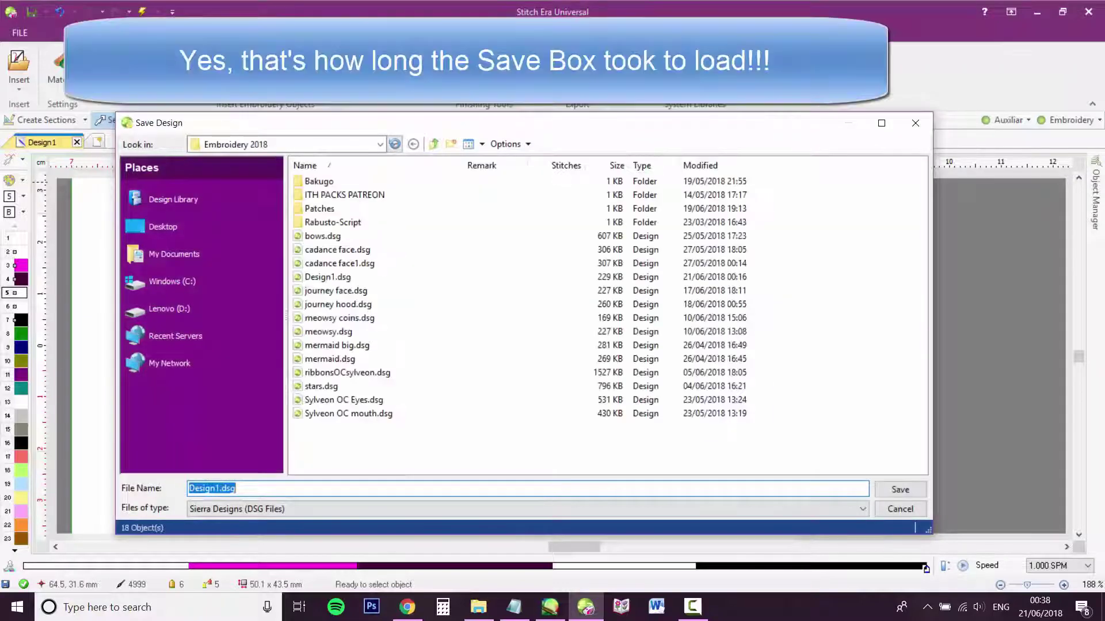
{"action": "type", "text": "Test Eye"}
{"action": "key", "text": "Return"}
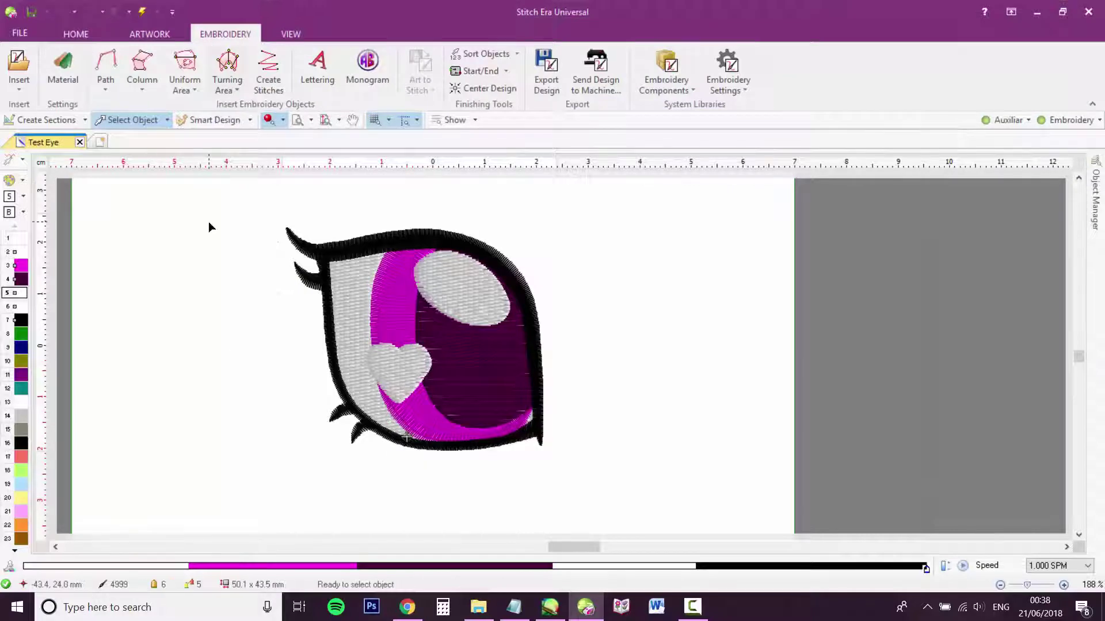
Export the embroidery design as Test Eye.jef in the Janome/New Home (JEF Files) format.
{"action": "left_click", "coordinate": [17, 33]}
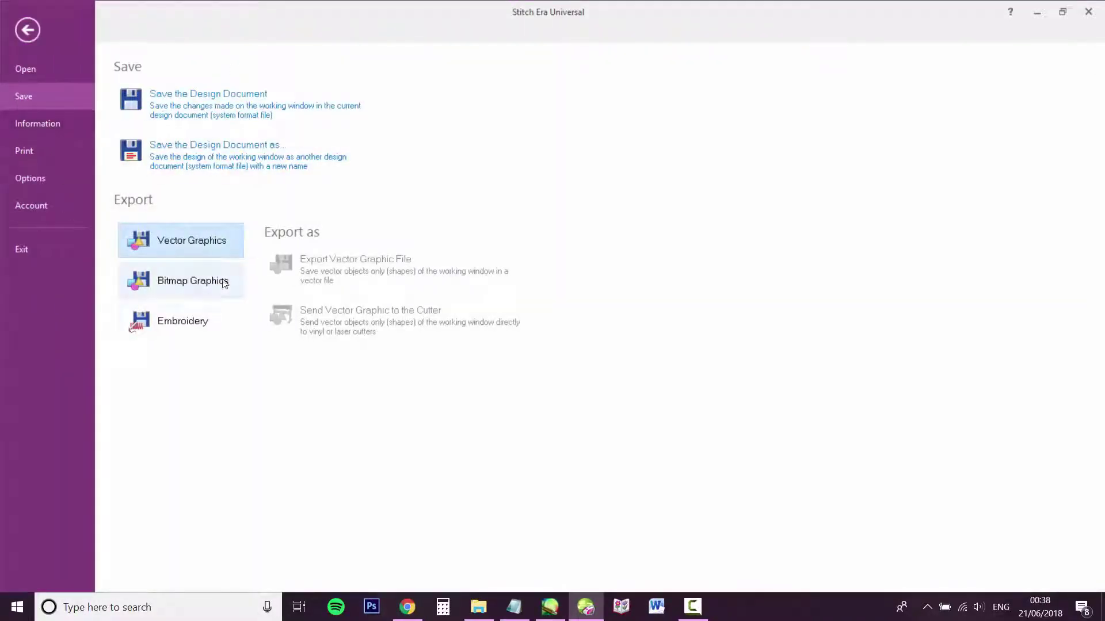
{"action": "left_click", "coordinate": [213, 318]}
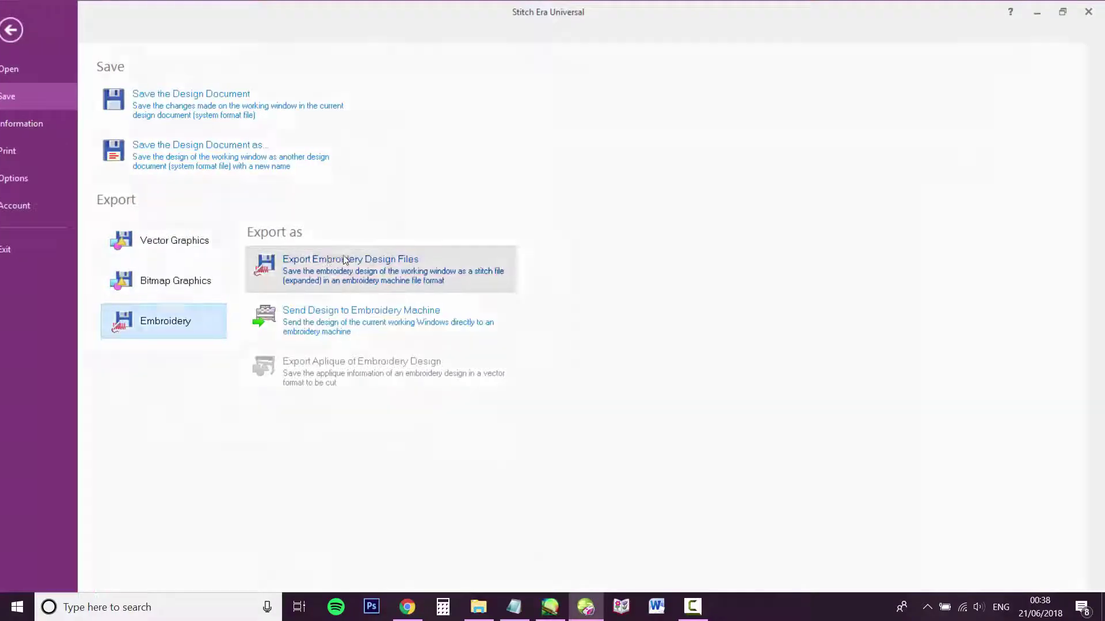
{"action": "left_click", "coordinate": [343, 261]}
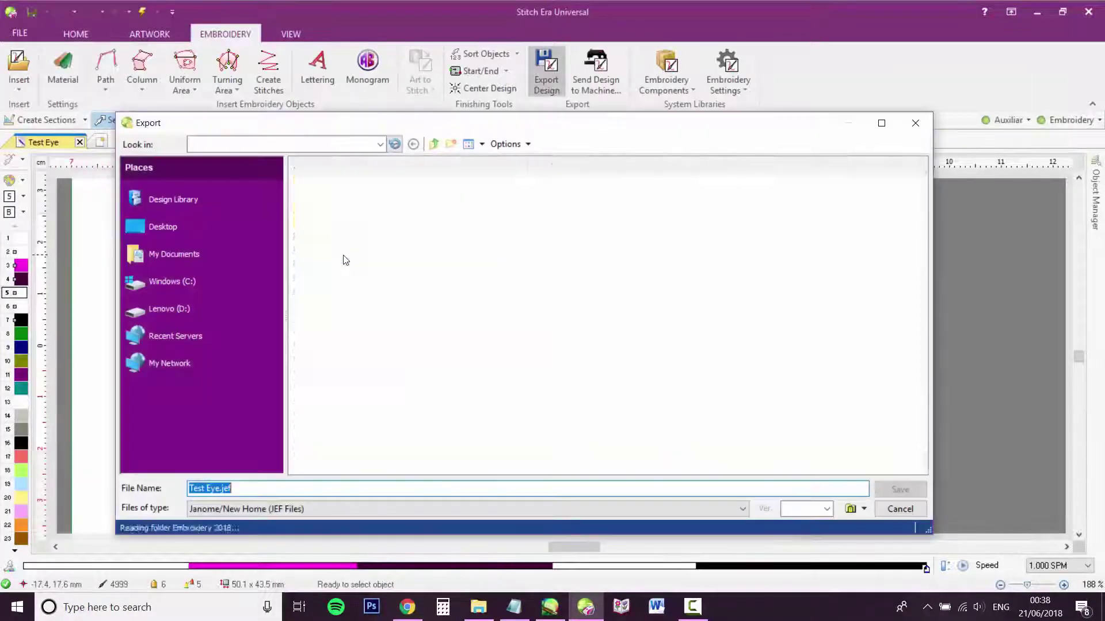
{"action": "left_click", "coordinate": [432, 509]}
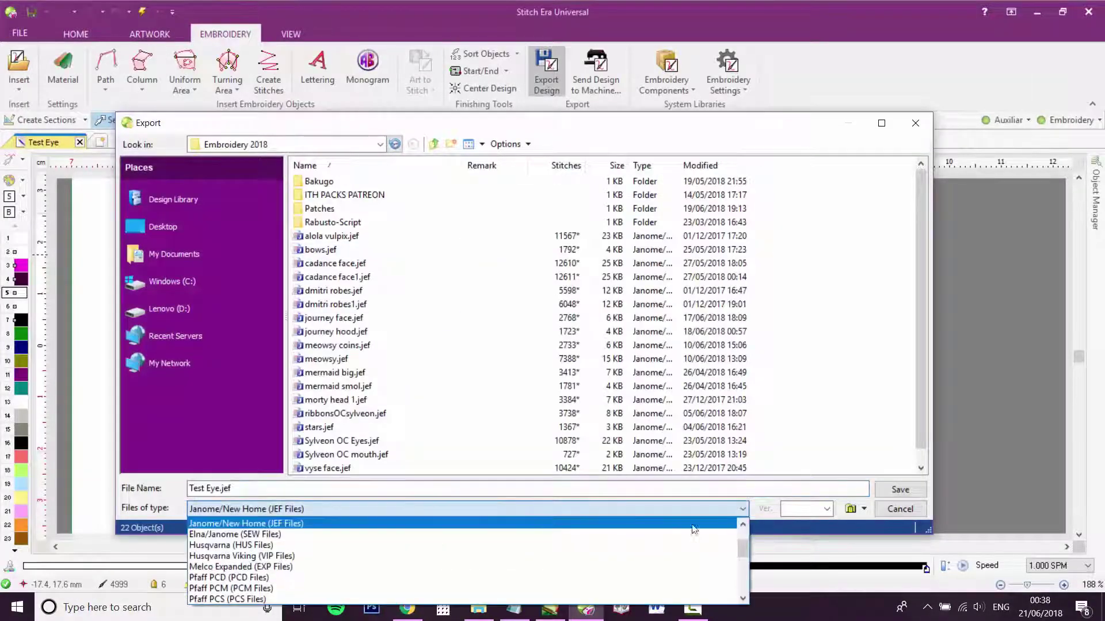
{"action": "scroll", "coordinate": [745, 546], "scroll_direction": "up", "scroll_amount": 2}
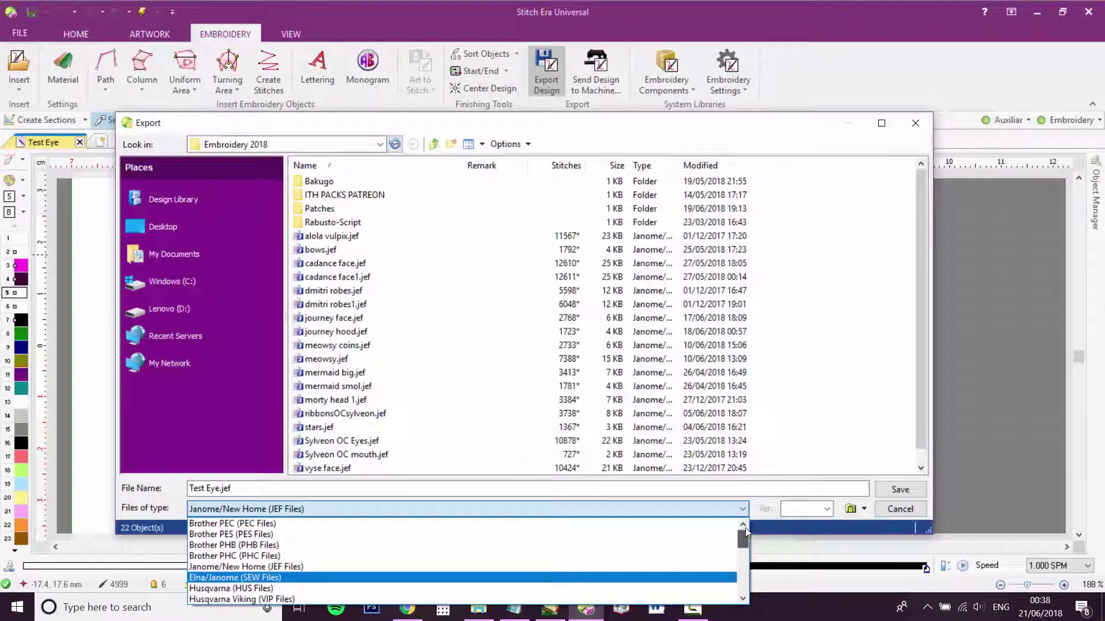
{"action": "mouse_move", "coordinate": [745, 535]}
{"action": "left_mouse_down"}
{"action": "mouse_move", "coordinate": [749, 597]}
{"action": "mouse_move", "coordinate": [744, 538]}
{"action": "left_mouse_up"}
{"action": "left_click", "coordinate": [325, 567]}
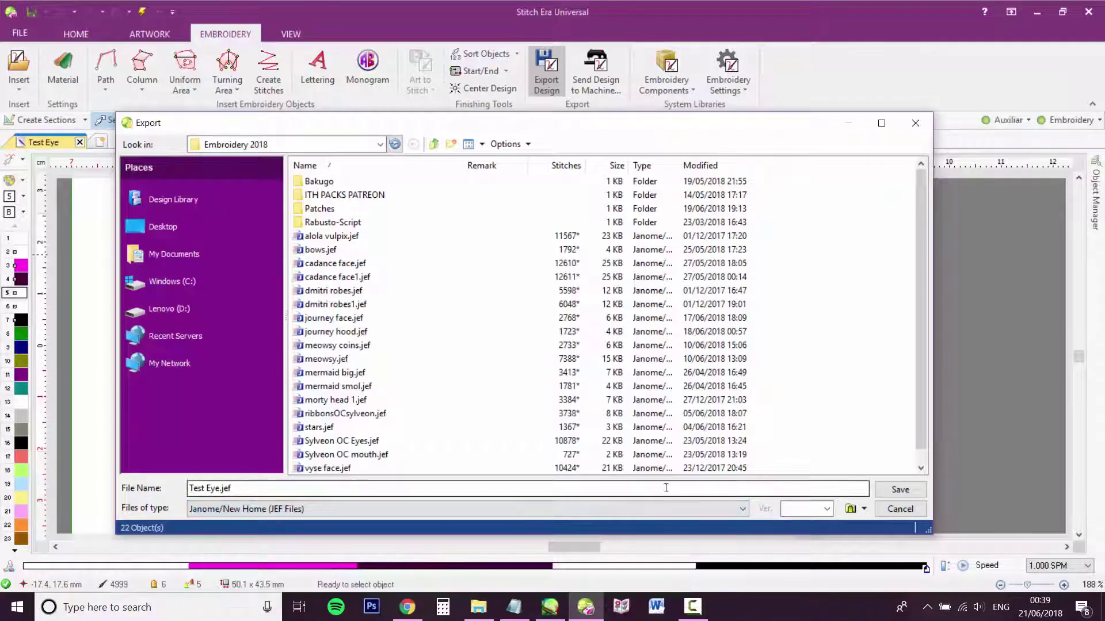
{"action": "left_click", "coordinate": [898, 489]}
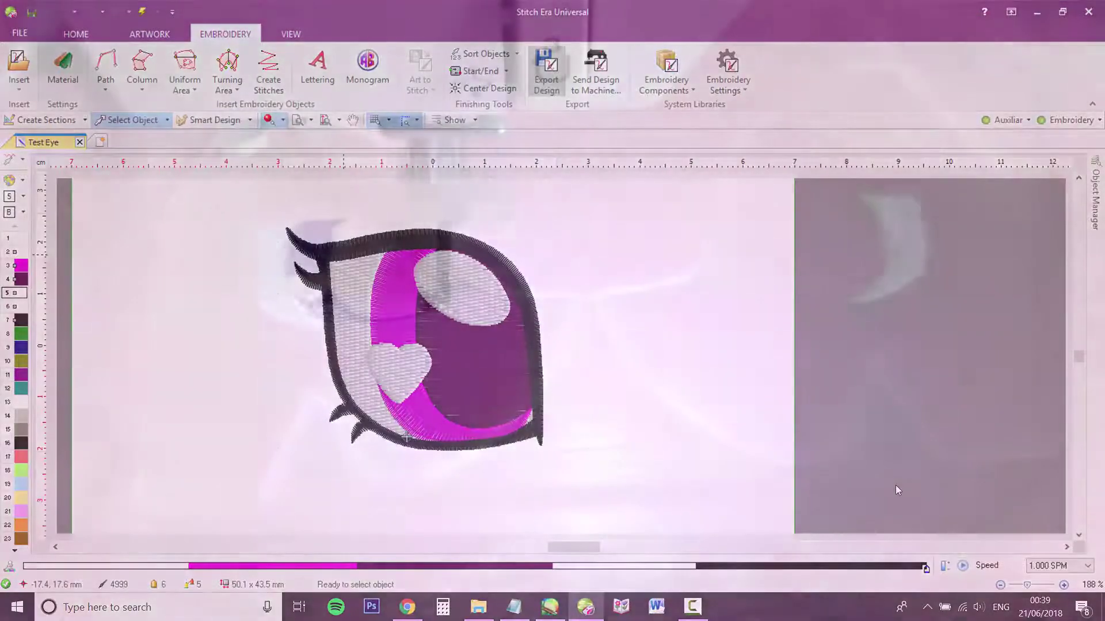